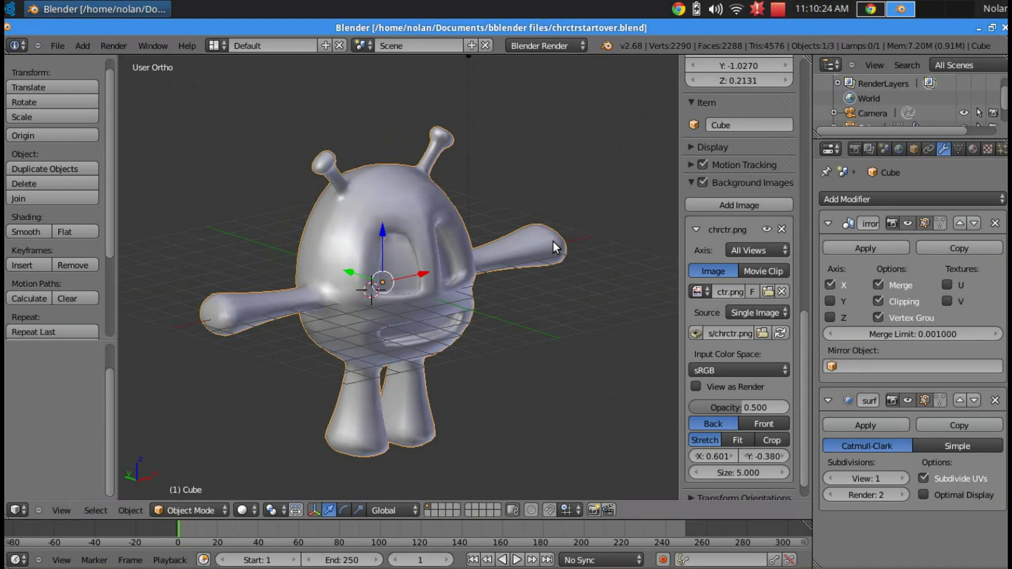
# Inspect the character model from several angles and from the front, focusing on its recessed eyes and mouth.
pyautogui.moveTo(552, 241); pyautogui.dragTo(263, 195, button='middle')
pyautogui.moveTo(439, 210); pyautogui.dragTo(520, 247, button='middle')
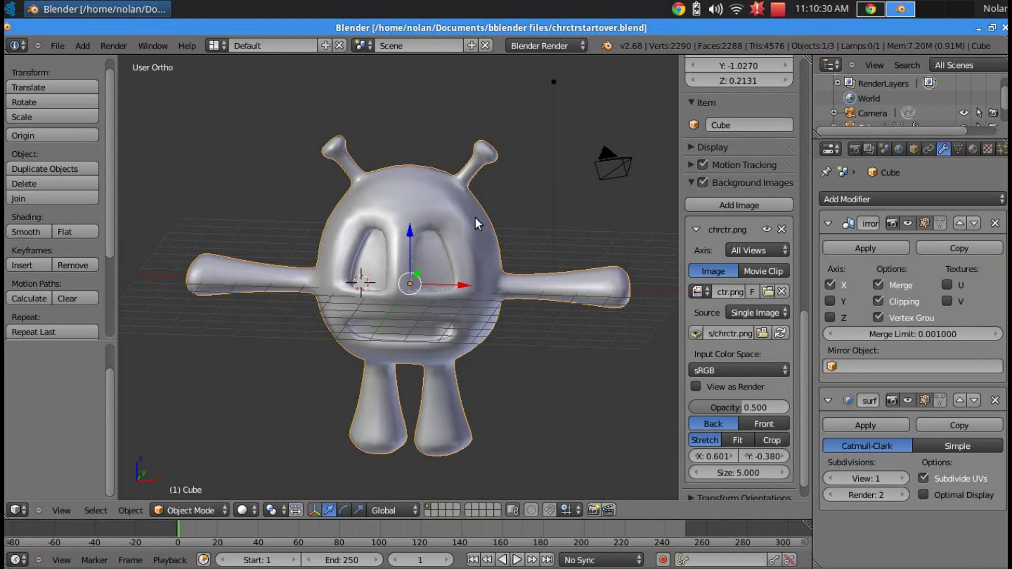
pyautogui.moveTo(399, 250); pyautogui.dragTo(465, 247, button='middle')
pyautogui.moveTo(529, 251); pyautogui.dragTo(472, 236, button='middle')
pyautogui.press('KP_1')
pyautogui.scroll(5, 475, 219)
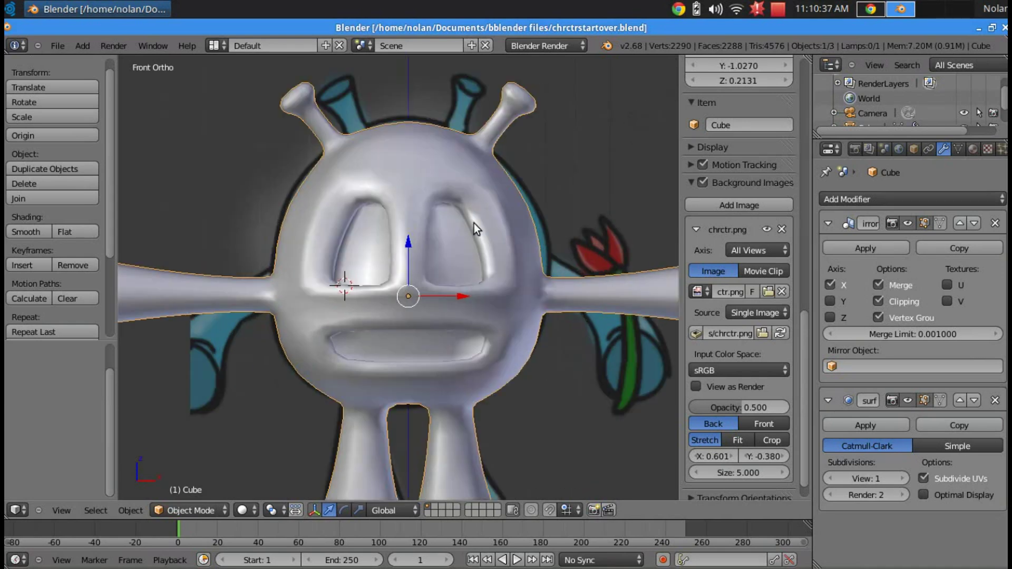
pyautogui.scroll(-2, 473, 223)
pyautogui.moveTo(400, 252)
pyautogui.mouseDown(button='middle')
pyautogui.moveTo(514, 273)
pyautogui.moveTo(536, 249)
pyautogui.moveTo(365, 245)
pyautogui.moveTo(264, 272)
pyautogui.moveTo(316, 334)
pyautogui.moveTo(537, 305)
pyautogui.moveTo(280, 264)
pyautogui.moveTo(214, 273)
pyautogui.moveTo(282, 248)
pyautogui.moveTo(438, 264)
pyautogui.moveTo(396, 242)
pyautogui.mouseUp(button='middle')
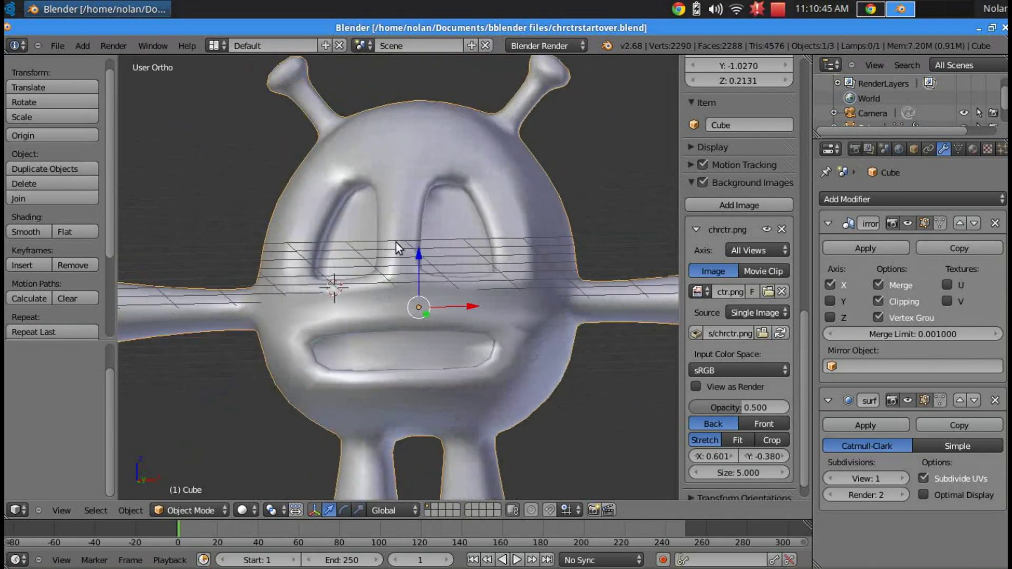
pyautogui.scroll(4, 514, 218)
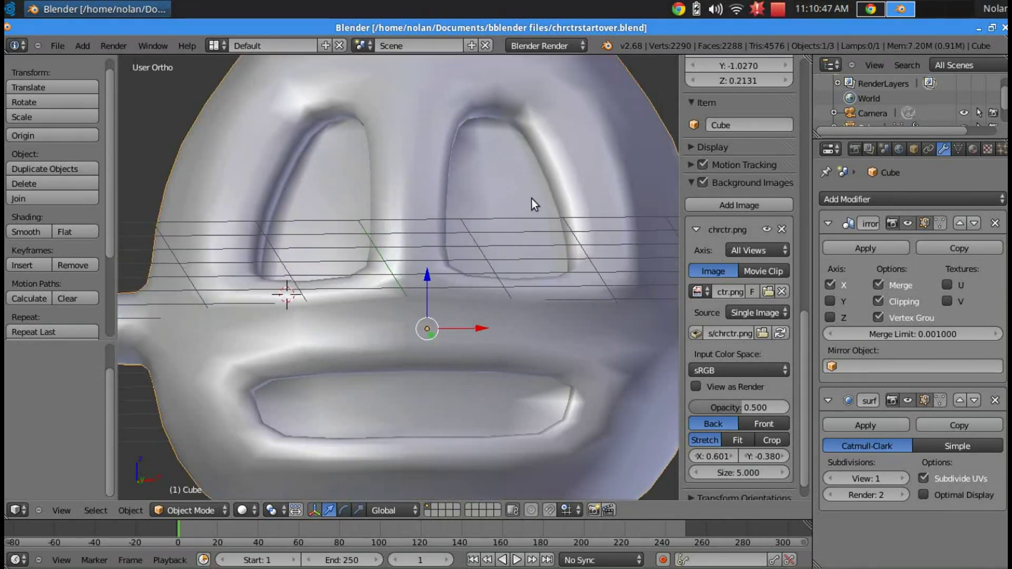
pyautogui.moveTo(536, 206); pyautogui.dragTo(543, 255, button='middle')
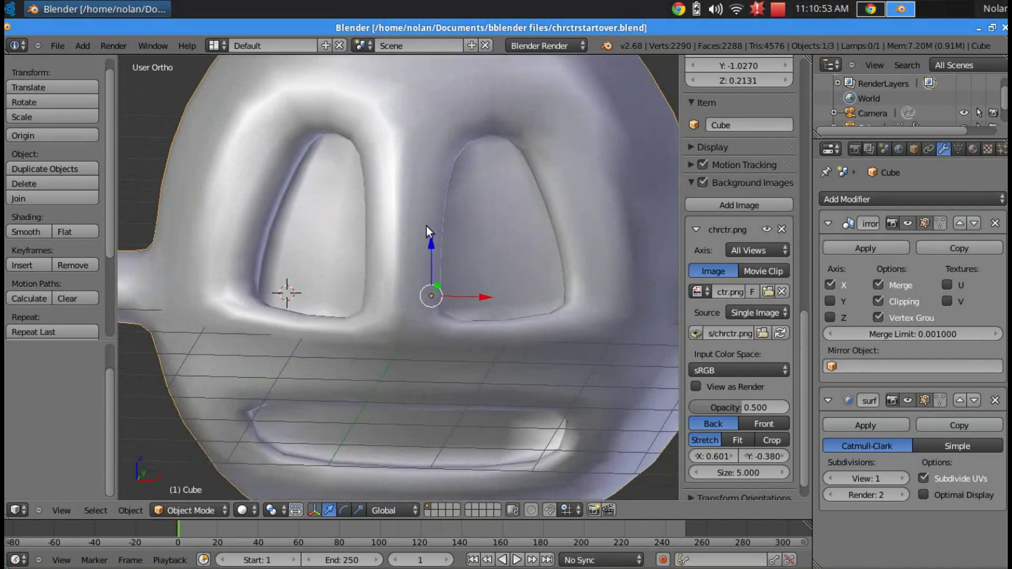
pyautogui.press('KP_1')
pyautogui.scroll(2, 432, 245)
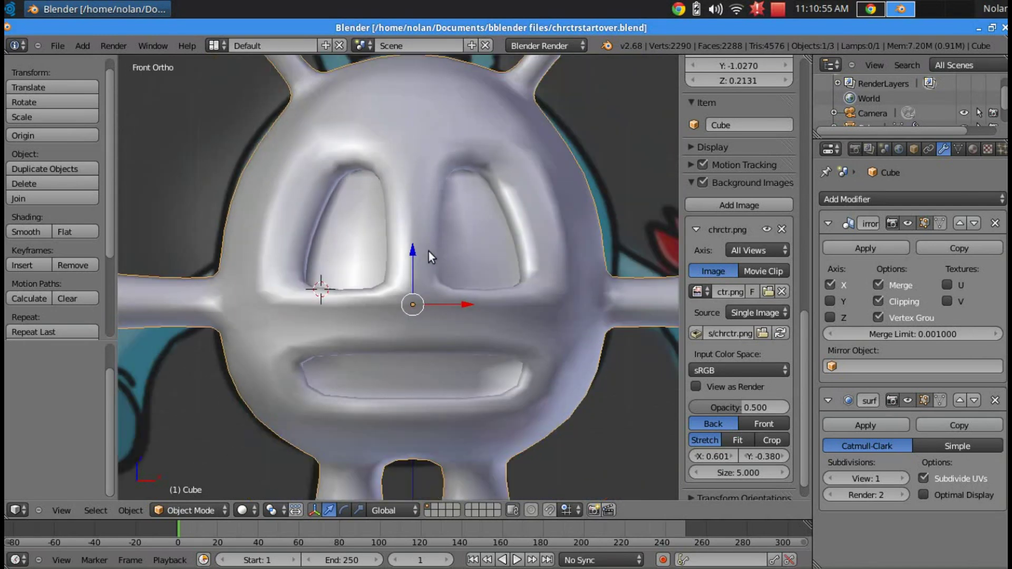
# In Edit Mode, delete the faces that form the back of the eye socket on the editable half.
pyautogui.press('Tab')
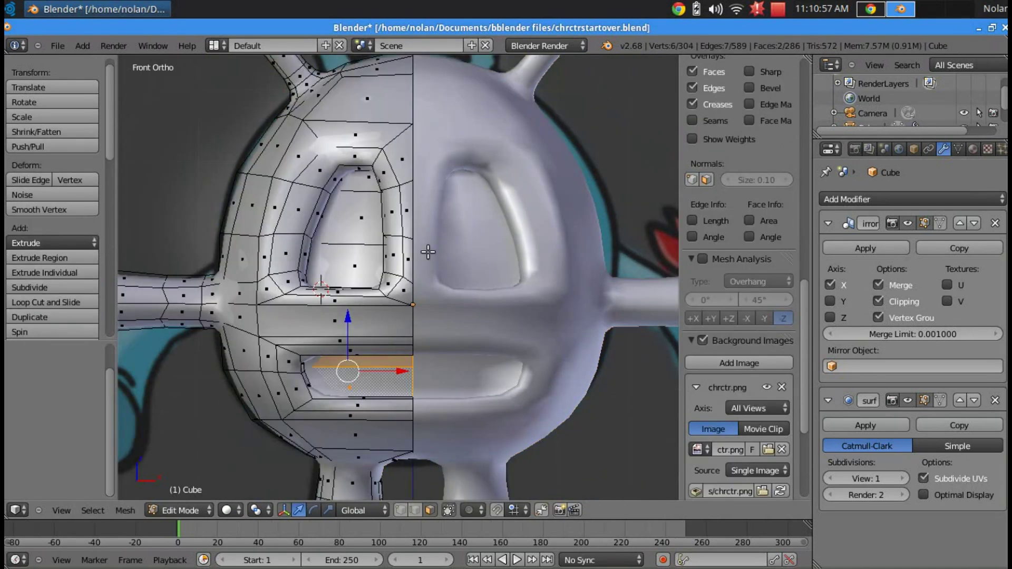
pyautogui.rightClick(345, 263)
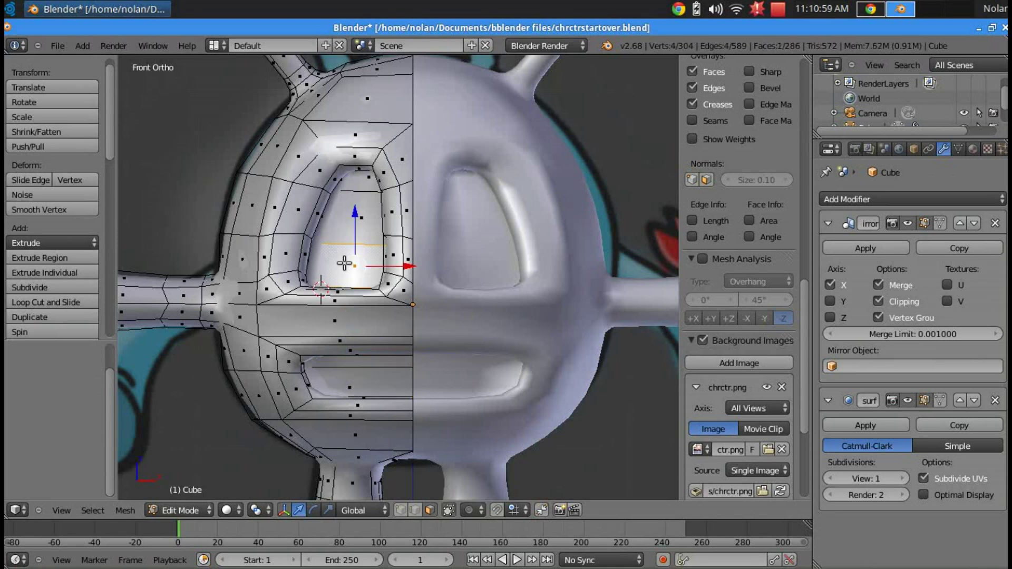
pyautogui.scroll(4, 348, 264)
pyautogui.keyDown('shift'); pyautogui.moveTo(445, 270); pyautogui.dragTo(305, 410, button='middle'); pyautogui.keyUp('shift')
pyautogui.rightClick(361, 284)
pyautogui.keyDown('shift'); pyautogui.rightClick(433, 187); pyautogui.keyUp('shift')
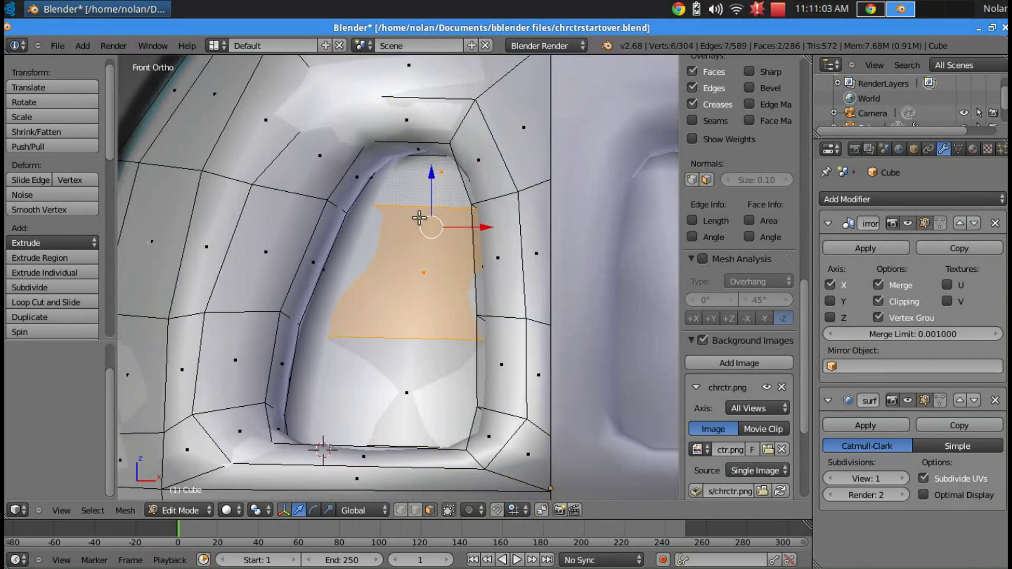
pyautogui.press('x')
pyautogui.click(406, 254)
pyautogui.rightClick(400, 377)
pyautogui.press('x')
pyautogui.click(400, 377)
# Select the innermost ring of side wall faces around the eye socket and delete those faces.
pyautogui.moveTo(392, 364); pyautogui.dragTo(331, 334, button='middle')
pyautogui.rightClick(263, 371)
pyautogui.keyDown('shift'); pyautogui.rightClick(305, 268); pyautogui.keyUp('shift')
pyautogui.moveTo(313, 273); pyautogui.dragTo(490, 179, button='middle')
pyautogui.keyDown('shift'); pyautogui.rightClick(482, 182); pyautogui.keyUp('shift')
pyautogui.keyDown('shift'); pyautogui.rightClick(552, 225); pyautogui.keyUp('shift')
pyautogui.keyDown('shift'); pyautogui.rightClick(587, 279); pyautogui.keyUp('shift')
pyautogui.moveTo(587, 295); pyautogui.dragTo(195, 431, button='middle')
pyautogui.keyDown('shift'); pyautogui.rightClick(600, 420); pyautogui.keyUp('shift')
pyautogui.keyDown('shift'); pyautogui.rightClick(262, 451); pyautogui.keyUp('shift')
pyautogui.moveTo(262, 452)
pyautogui.mouseDown(button='middle')
pyautogui.moveTo(528, 429)
pyautogui.moveTo(516, 451)
pyautogui.moveTo(464, 342)
pyautogui.moveTo(449, 285)
pyautogui.moveTo(436, 324)
pyautogui.moveTo(413, 339)
pyautogui.moveTo(389, 266)
pyautogui.moveTo(446, 254)
pyautogui.moveTo(501, 409)
pyautogui.moveTo(553, 422)
pyautogui.moveTo(364, 346)
pyautogui.moveTo(237, 361)
pyautogui.mouseUp(button='middle')
pyautogui.keyDown('shift'); pyautogui.rightClick(528, 429); pyautogui.keyUp('shift')
pyautogui.press('x')
pyautogui.click(515, 418)
# In wireframe display, select the remaining face loop inside the eye socket, delete its faces, and restore solid shading.
pyautogui.press('z')
pyautogui.keyDown('alt'); pyautogui.rightClick(237, 362); pyautogui.keyUp('alt')
pyautogui.moveTo(271, 276); pyautogui.dragTo(558, 199, button='middle')
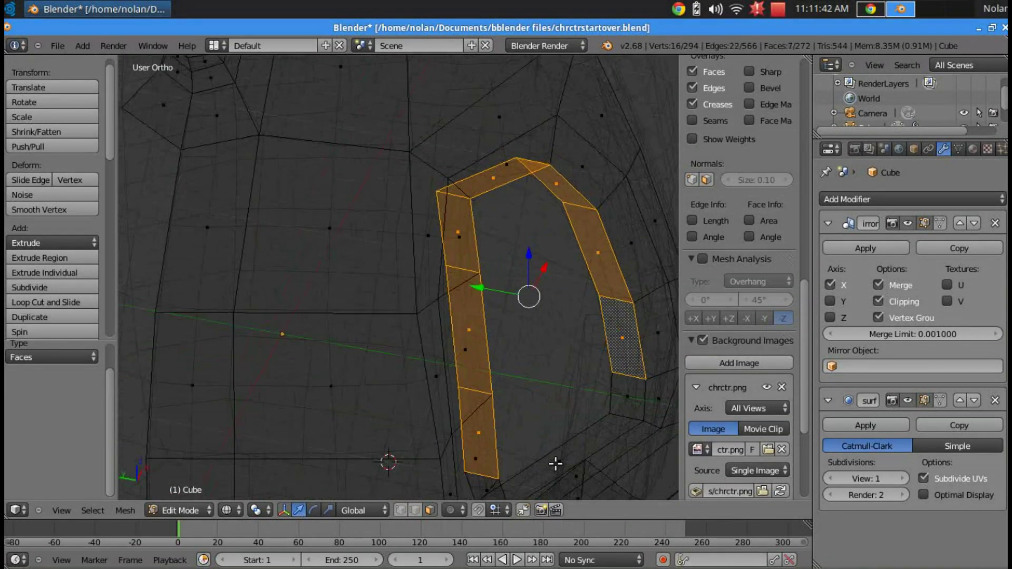
pyautogui.moveTo(554, 463); pyautogui.dragTo(224, 420, button='middle')
pyautogui.moveTo(275, 438); pyautogui.dragTo(358, 396, button='middle')
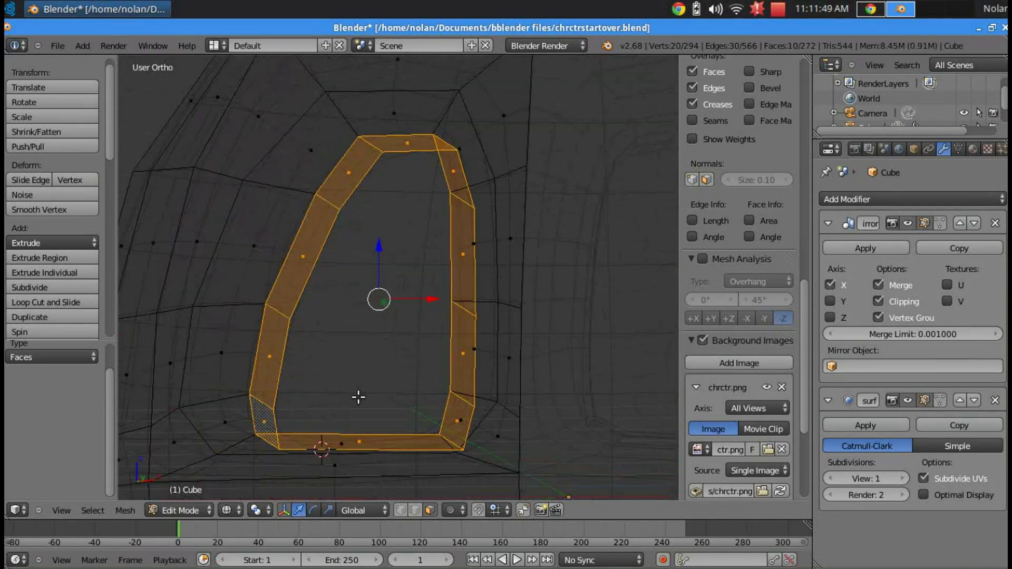
pyautogui.press('x')
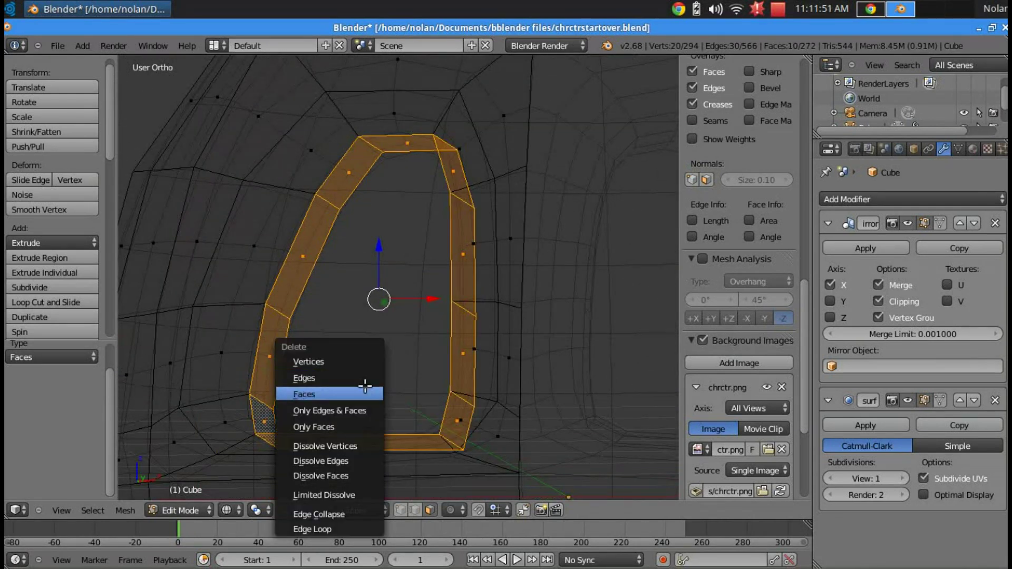
pyautogui.click(363, 392)
pyautogui.moveTo(365, 386); pyautogui.dragTo(369, 365, button='middle')
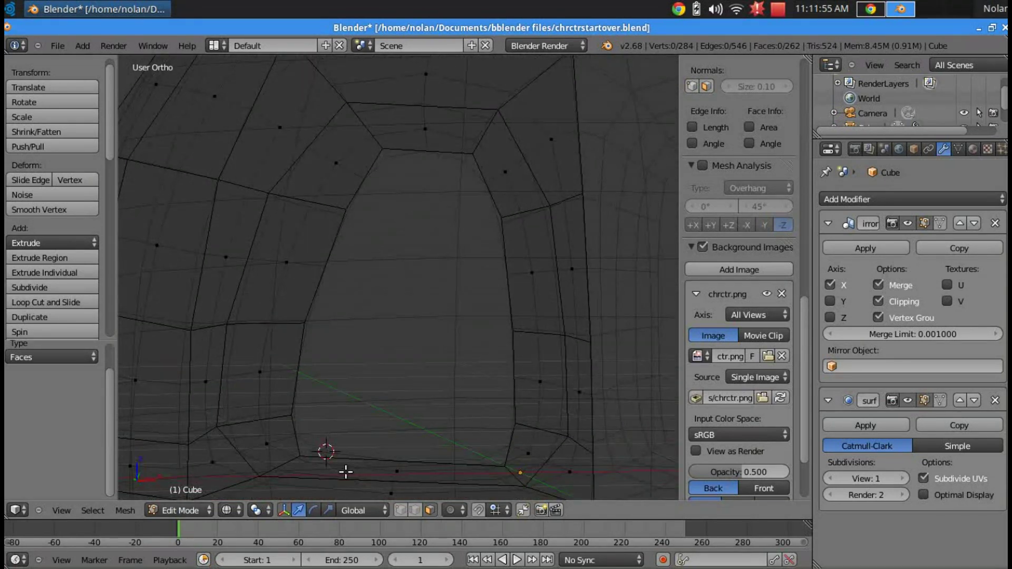
pyautogui.press('z')
pyautogui.moveTo(423, 463)
pyautogui.mouseDown(button='middle')
pyautogui.moveTo(432, 407)
pyautogui.moveTo(444, 406)
pyautogui.mouseUp(button='middle')
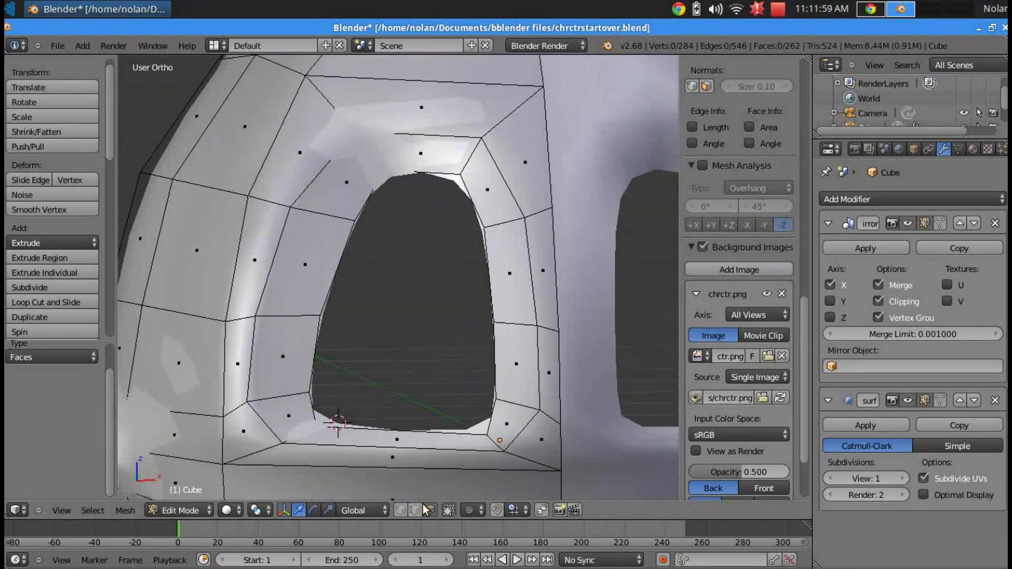
pyautogui.moveTo(428, 465); pyautogui.dragTo(517, 322, button='middle')
pyautogui.rightClick(517, 322)
pyautogui.rightClick(496, 213)
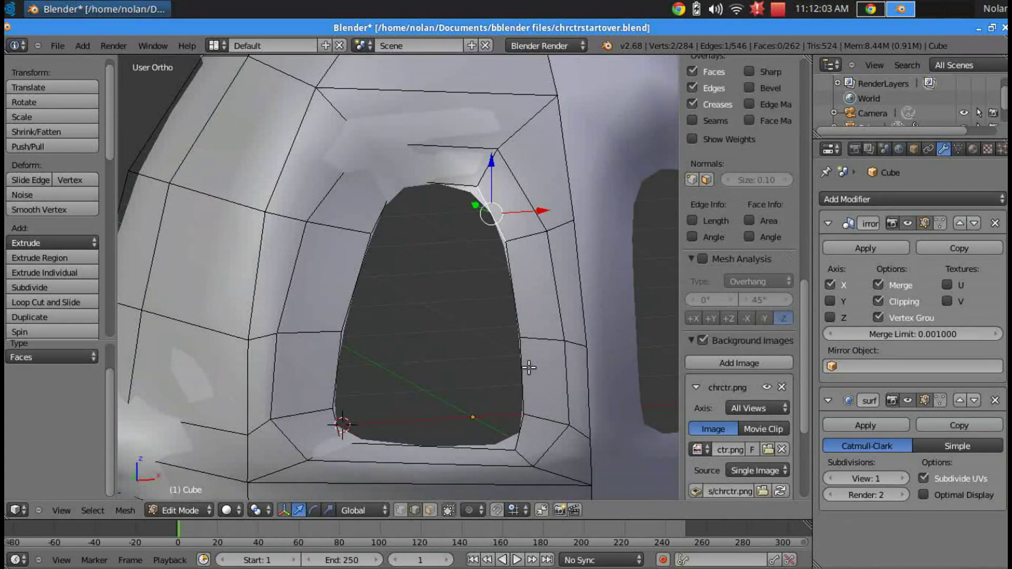
pyautogui.keyDown('shift'); pyautogui.rightClick(515, 299); pyautogui.keyUp('shift')
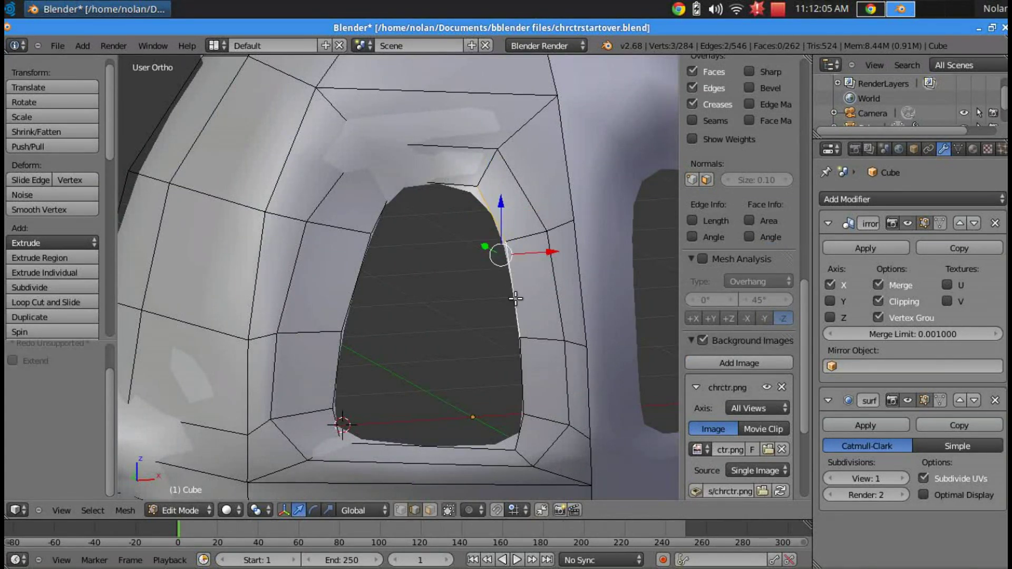
pyautogui.keyDown('shift'); pyautogui.rightClick(520, 384); pyautogui.keyUp('shift')
pyautogui.moveTo(420, 336); pyautogui.dragTo(380, 345, button='middle')
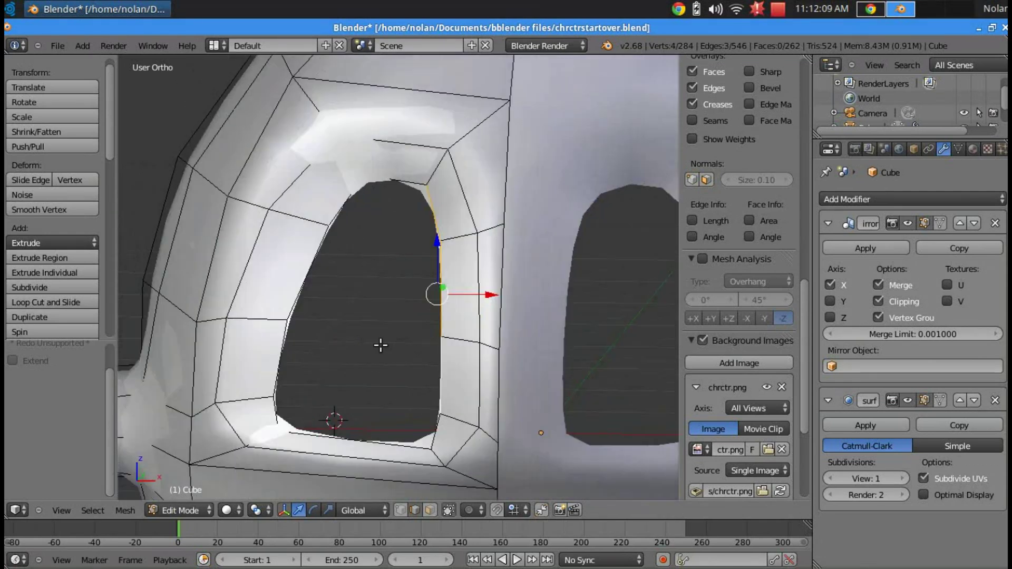
pyautogui.keyDown('alt'); pyautogui.keyDown('shift'); pyautogui.rightClick(256, 256); pyautogui.keyUp('shift'); pyautogui.keyUp('alt')
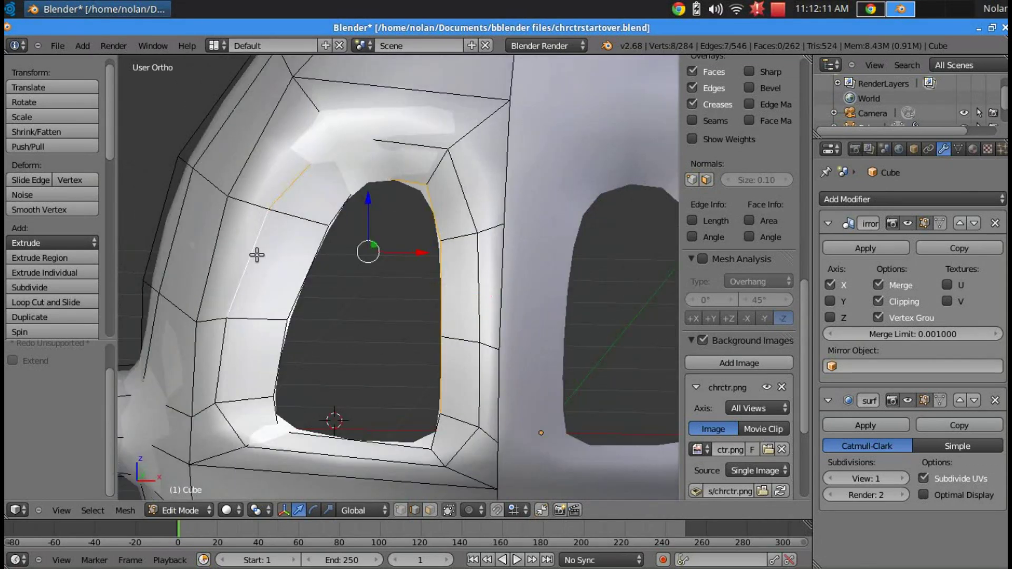
pyautogui.keyDown('alt'); pyautogui.keyDown('shift'); pyautogui.rightClick(297, 192); pyautogui.keyUp('shift'); pyautogui.keyUp('alt')
pyautogui.rightClick(309, 203)
pyautogui.moveTo(376, 208); pyautogui.dragTo(465, 211, button='middle')
pyautogui.keyDown('ctrl'); pyautogui.keyDown('alt'); pyautogui.rightClick(478, 251); pyautogui.keyUp('alt'); pyautogui.keyUp('ctrl')
pyautogui.rightClick(462, 207)
pyautogui.keyDown('ctrl'); pyautogui.keyDown('alt'); pyautogui.rightClick(463, 207); pyautogui.keyUp('alt'); pyautogui.keyUp('ctrl')
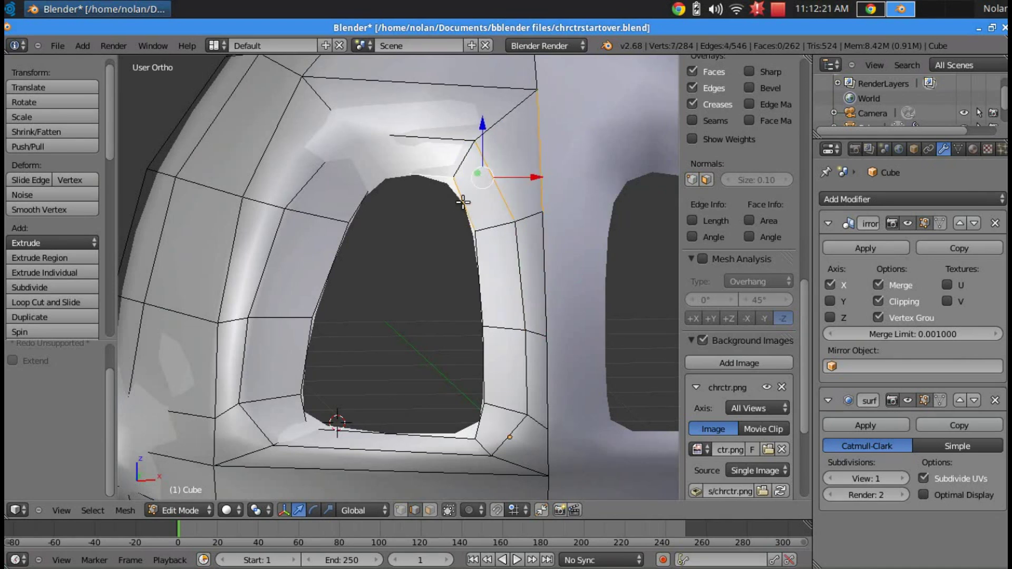
# Select the border edges all around the open eye hole on the editable half.
pyautogui.rightClick(463, 202)
pyautogui.keyDown('shift'); pyautogui.rightClick(431, 172); pyautogui.keyUp('shift')
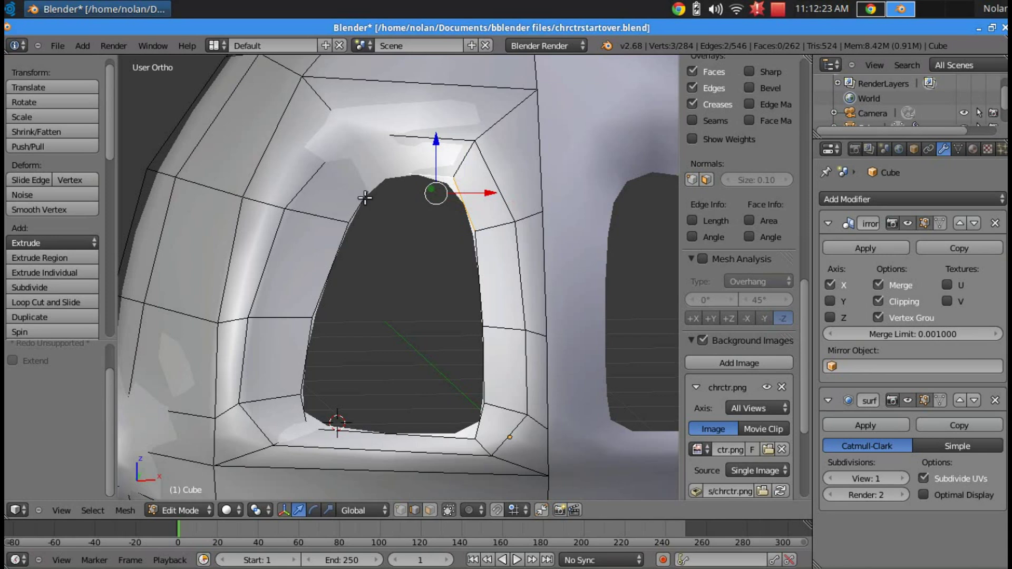
pyautogui.keyDown('shift'); pyautogui.rightClick(342, 242); pyautogui.keyUp('shift')
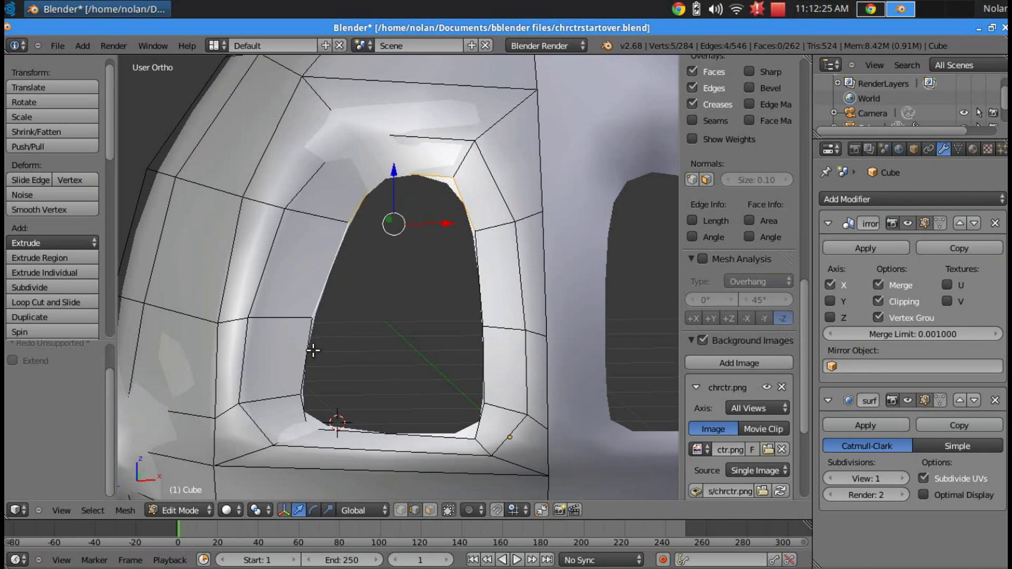
pyautogui.keyDown('shift'); pyautogui.rightClick(484, 389); pyautogui.keyUp('shift')
pyautogui.keyDown('shift'); pyautogui.rightClick(482, 276); pyautogui.keyUp('shift')
pyautogui.moveTo(501, 289); pyautogui.dragTo(496, 354, button='middle')
pyautogui.scroll(3, 479, 287)
# Extrude the eye hole's border edges -0.134 along Y and scale the new edge ring to 0.879.
pyautogui.press('e')
pyautogui.press('x')
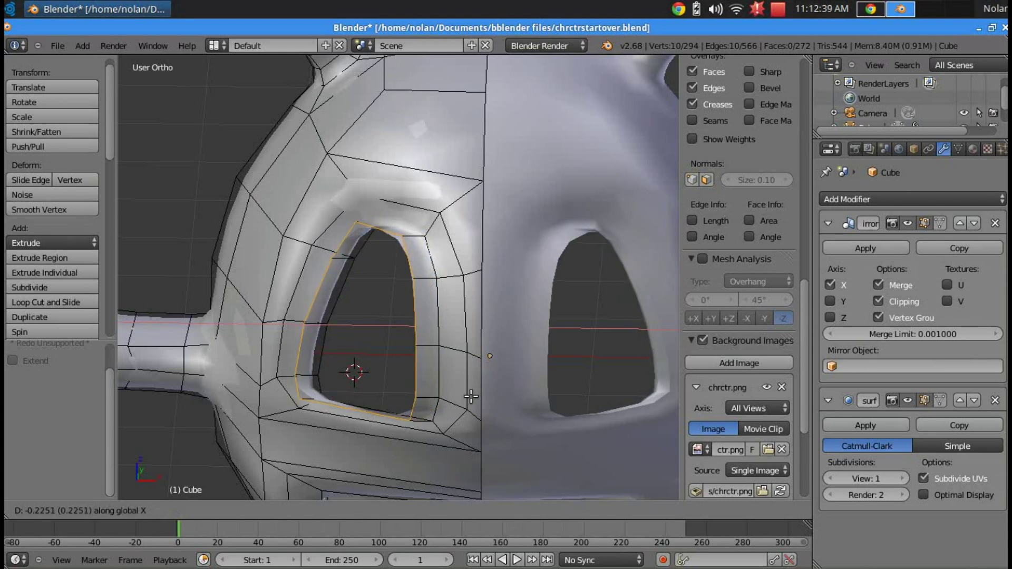
pyautogui.press('y')
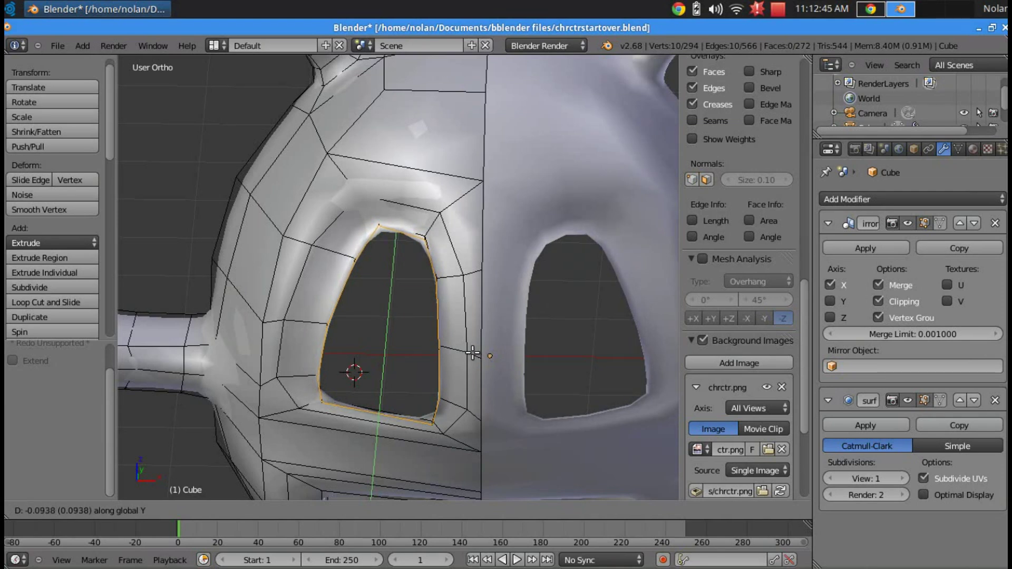
pyautogui.click(472, 354)
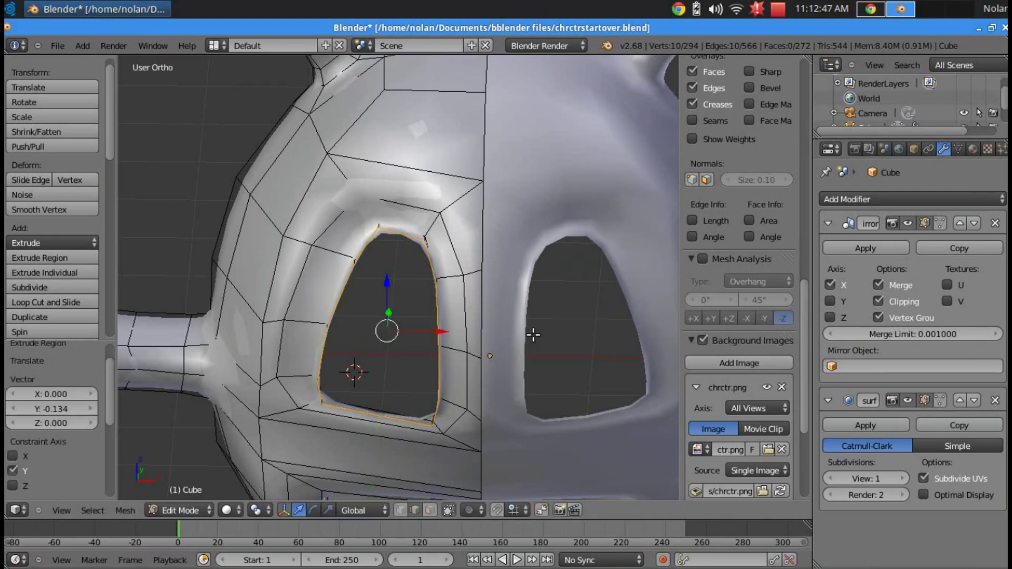
pyautogui.press('s')
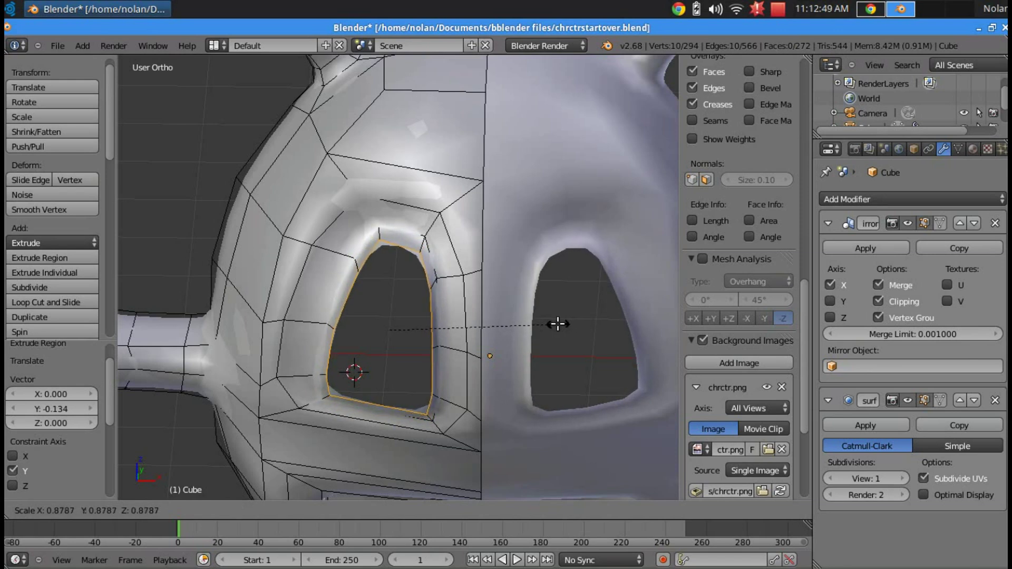
pyautogui.click(558, 324)
# Extrude the eye's edge ring another -0.440 along Y and scale it down to narrow the opening.
pyautogui.press('g')
pyautogui.press('y')
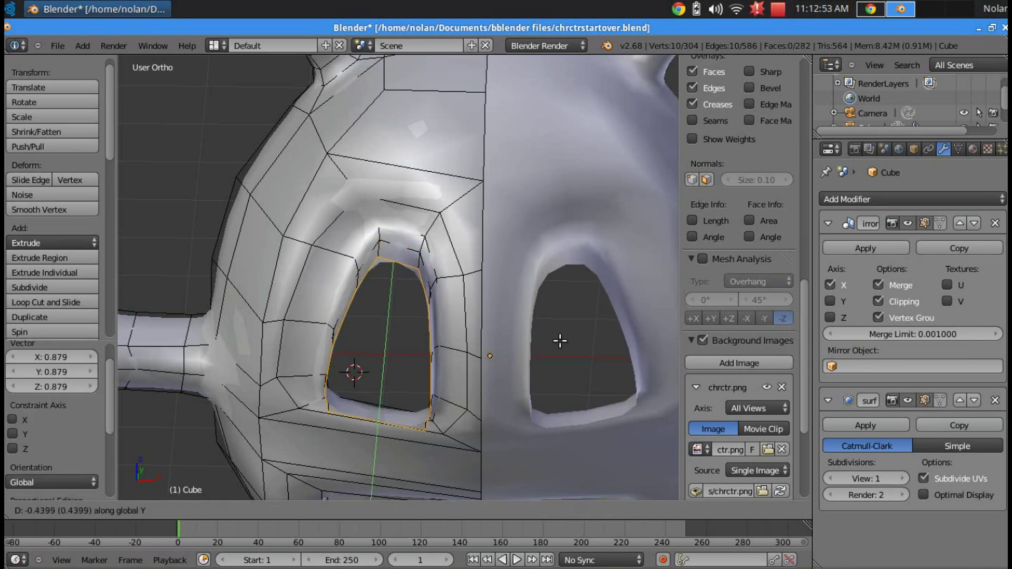
pyautogui.click(559, 341)
pyautogui.press('s')
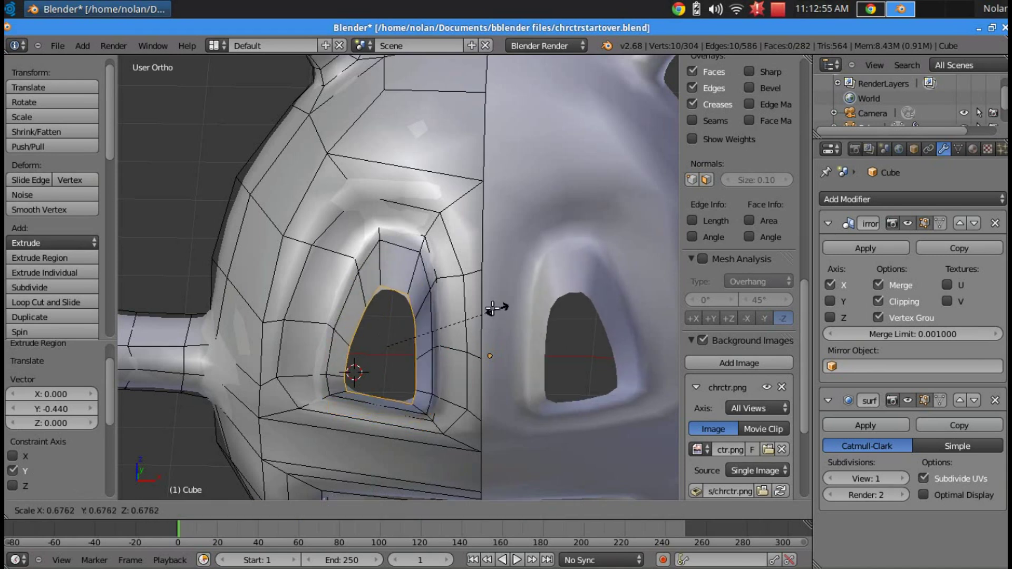
pyautogui.click(420, 296)
# Move the narrowed eye edge ring -0.164 along X and lower it along Z.
pyautogui.moveTo(420, 295); pyautogui.dragTo(440, 200, button='middle')
pyautogui.press('g')
pyautogui.press('x')
pyautogui.click(426, 192)
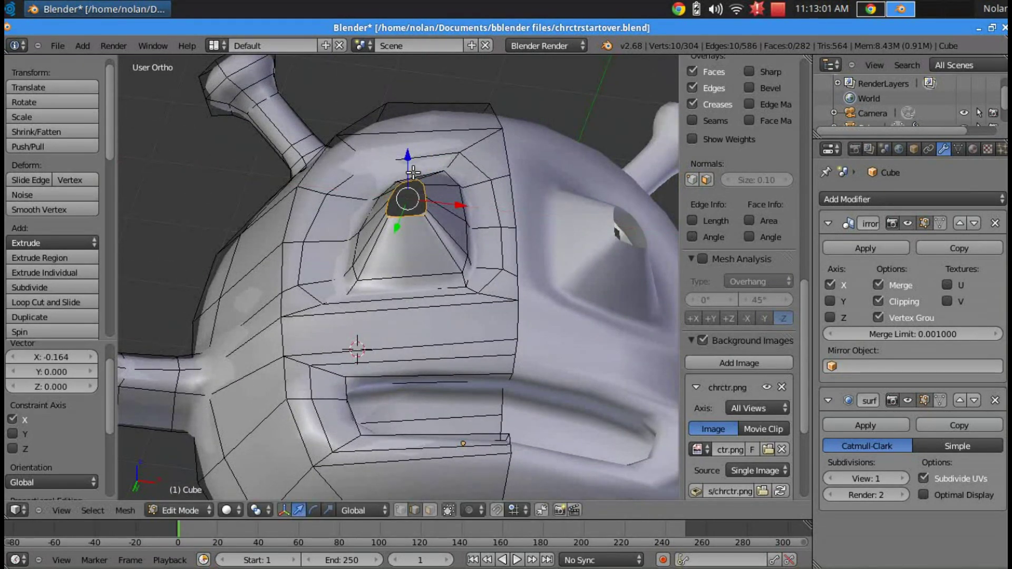
pyautogui.press('g')
pyautogui.press('z')
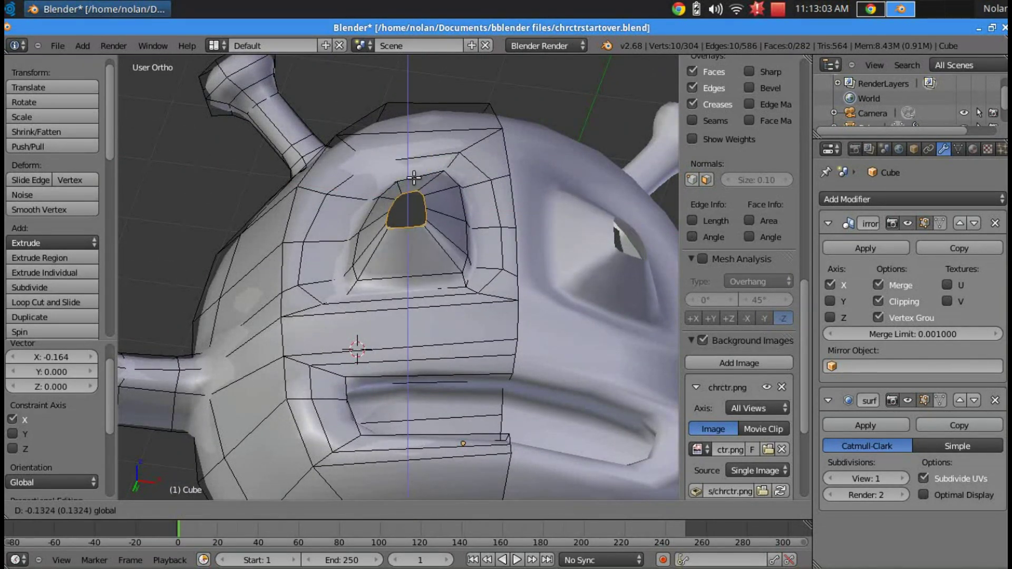
pyautogui.click(491, 193)
# Fine-tune the position of the eye's inner edge ring, ending with a 0.049 shift along Y.
pyautogui.moveTo(491, 193); pyautogui.dragTo(391, 302, button='middle')
pyautogui.moveTo(306, 297)
pyautogui.mouseDown()
pyautogui.moveTo(301, 289)
pyautogui.moveTo(318, 290)
pyautogui.mouseUp()
pyautogui.moveTo(318, 289); pyautogui.dragTo(339, 301, button='middle')
pyautogui.moveTo(281, 271); pyautogui.dragTo(280, 266)
pyautogui.moveTo(318, 299); pyautogui.dragTo(317, 303)
pyautogui.moveTo(316, 304); pyautogui.dragTo(399, 304, button='middle')
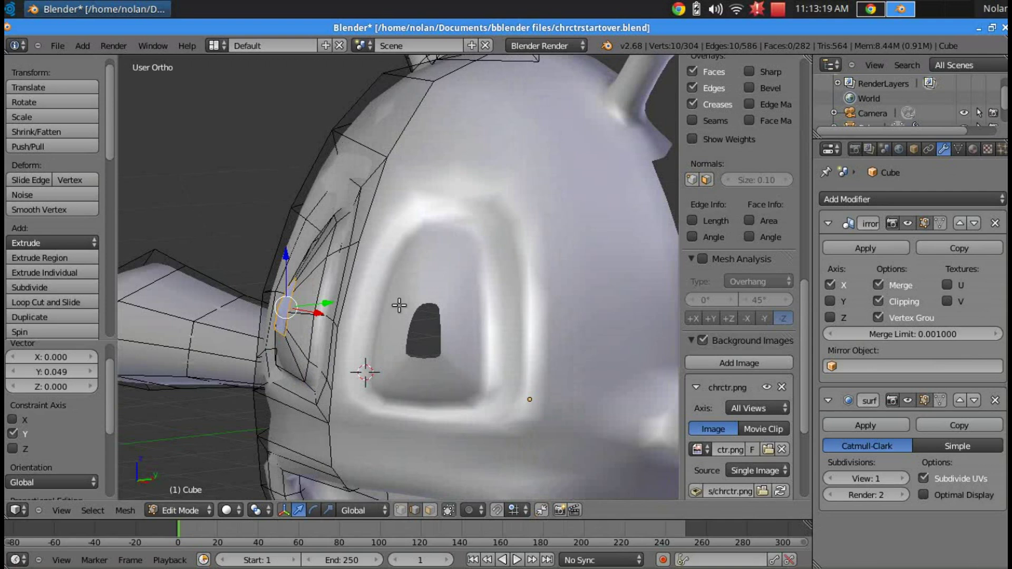
# Extrude the inner eye edge ring by about -0.057, -0.074, -0.007 and scale it to 0.305.
pyautogui.press('e')
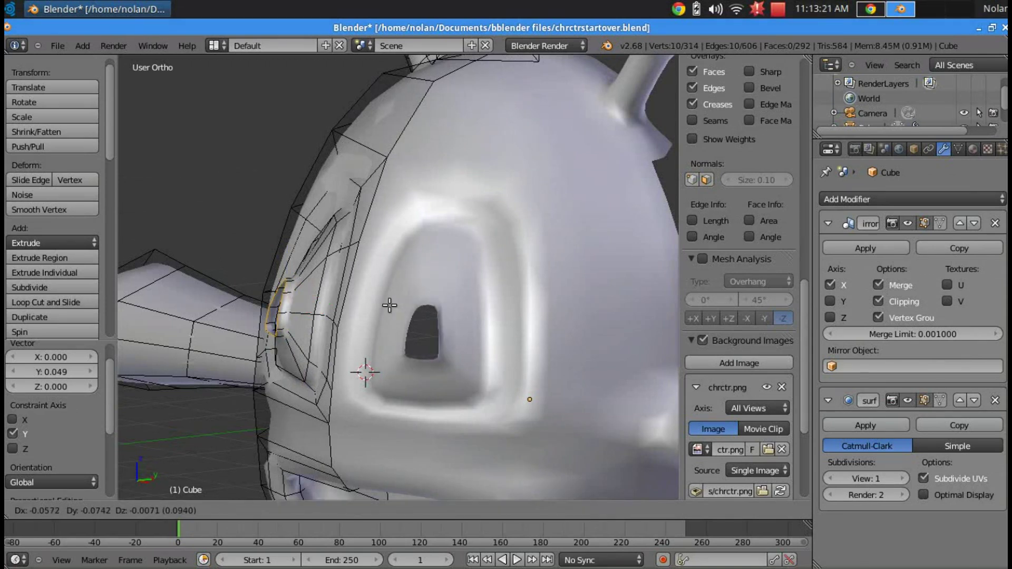
pyautogui.click(389, 304)
pyautogui.press('s')
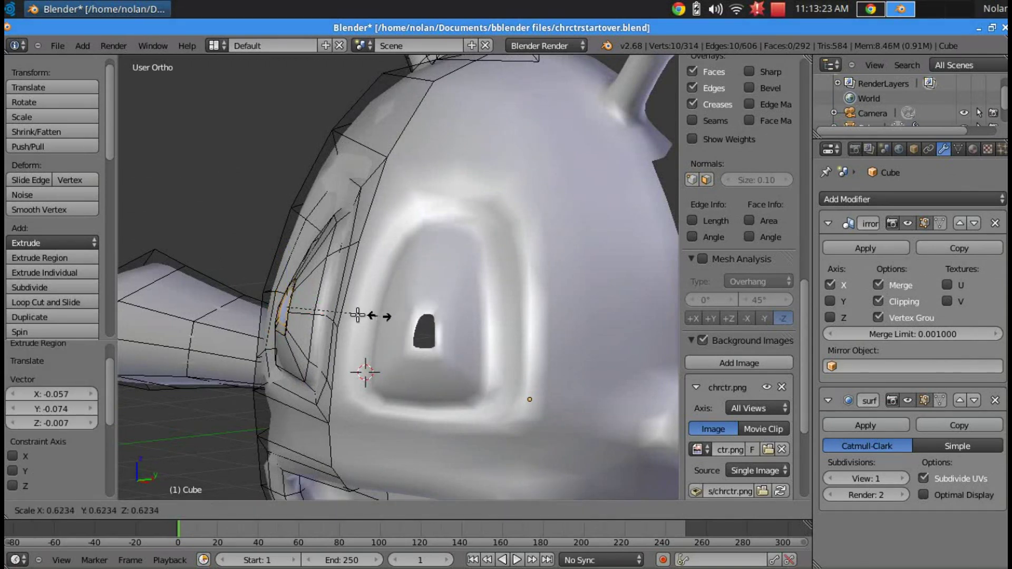
pyautogui.click(331, 307)
# Merge the vertices around the eye's small inner opening at their center to close the hole.
pyautogui.moveTo(331, 307); pyautogui.dragTo(429, 300, button='middle')
pyautogui.scroll(8, 428, 299)
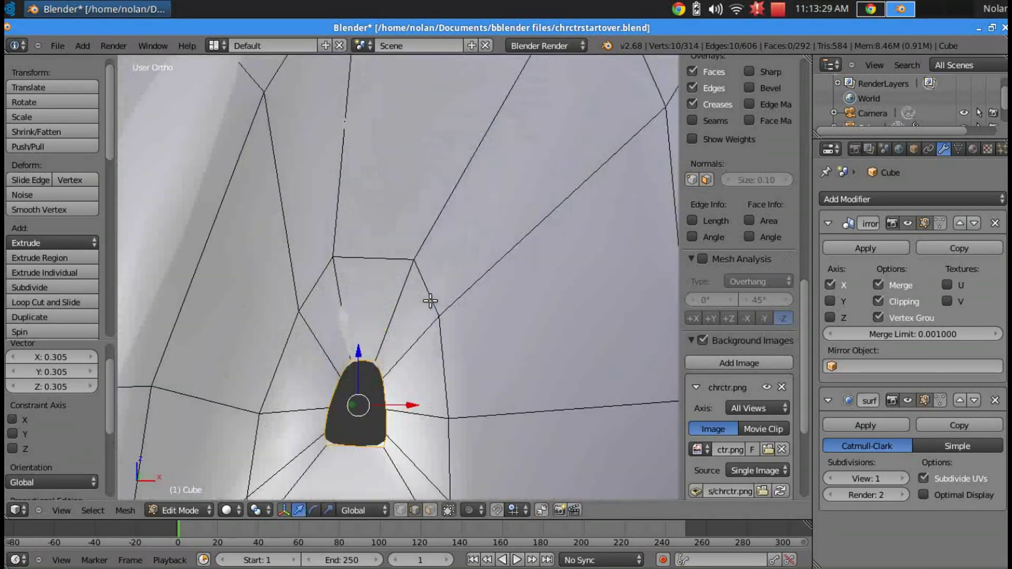
pyautogui.keyDown('shift'); pyautogui.moveTo(443, 350); pyautogui.dragTo(478, 312, button='middle'); pyautogui.keyUp('shift')
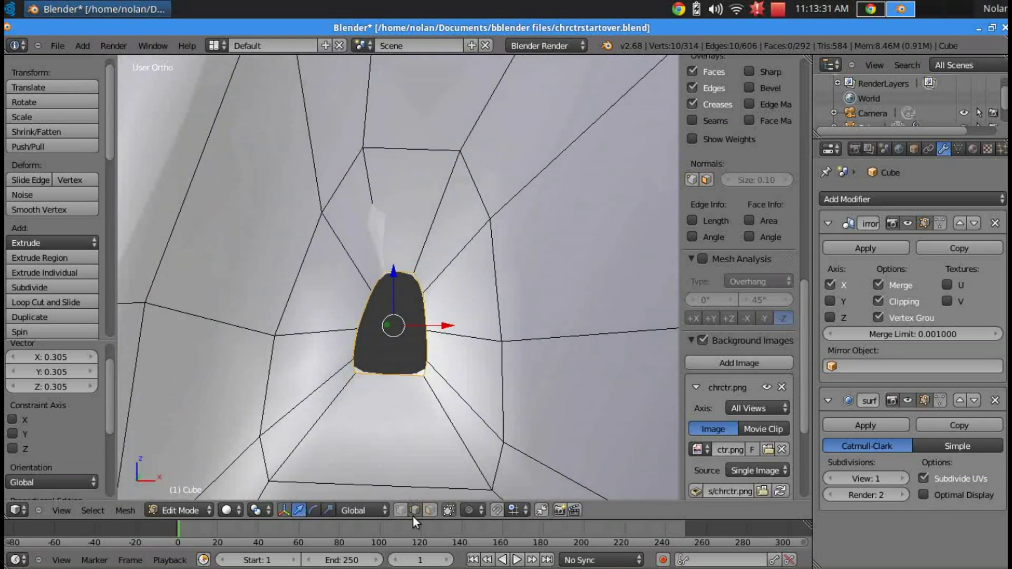
pyautogui.click(399, 511)
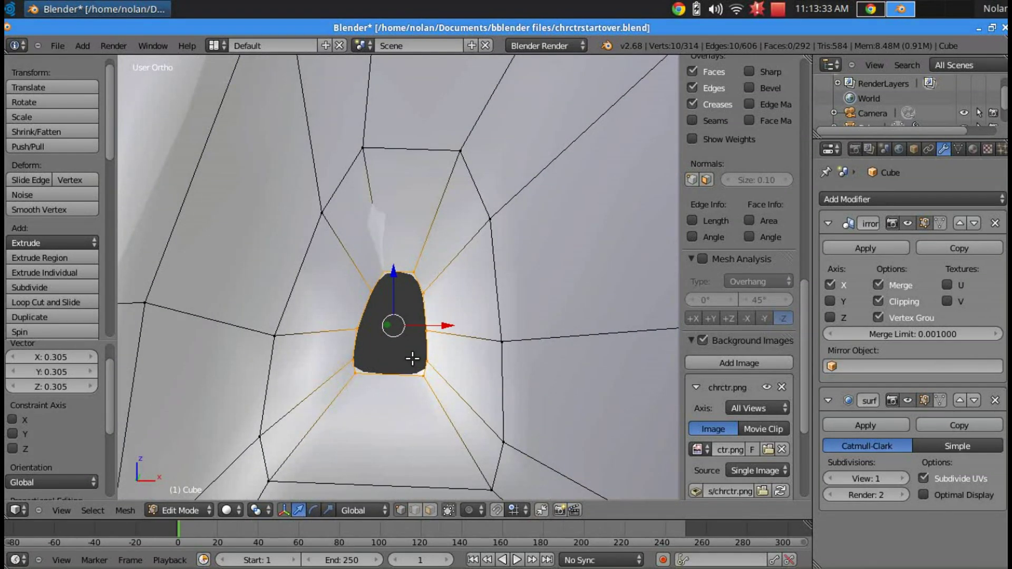
pyautogui.press('w')
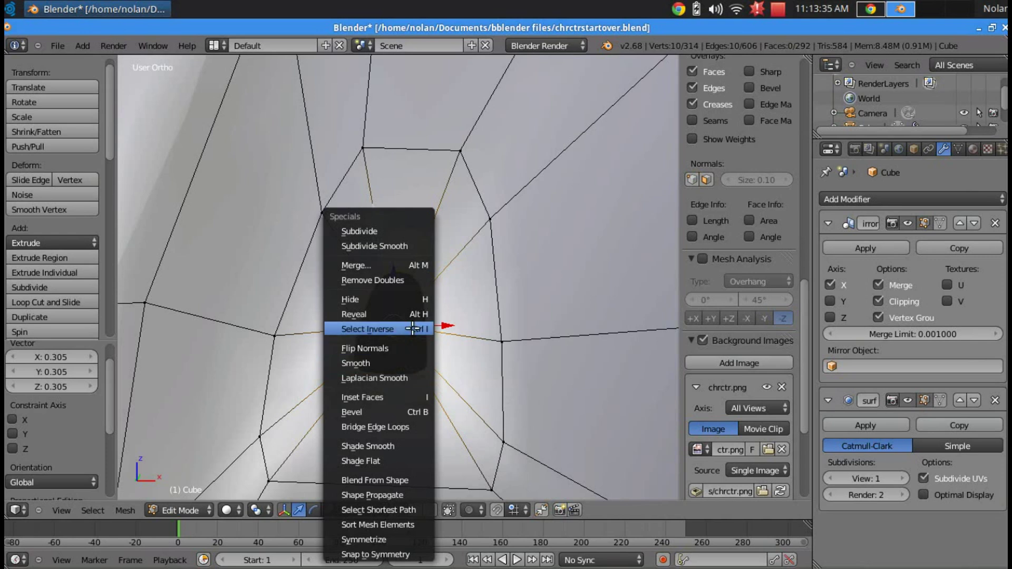
pyautogui.click(389, 266)
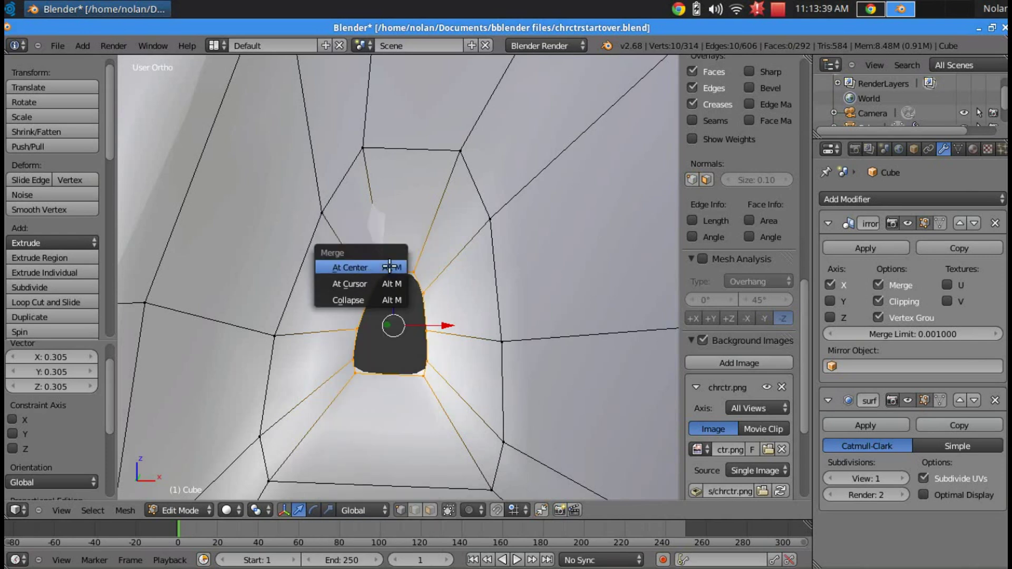
pyautogui.click(389, 267)
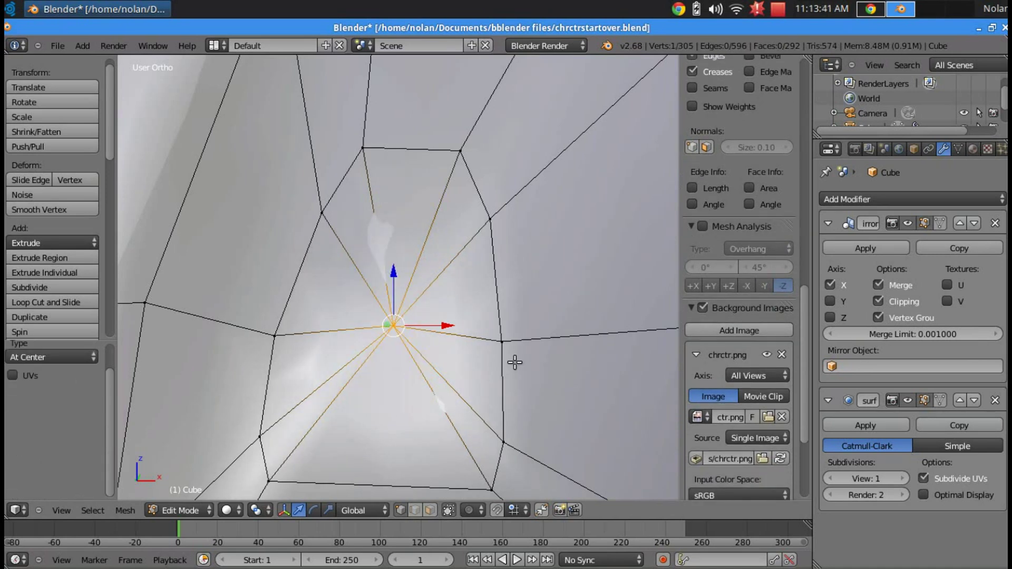
# Circle-select all the faces inside the eye socket in face select mode, brushing out to the socket's rim.
pyautogui.scroll(-3, 527, 364)
pyautogui.moveTo(531, 364); pyautogui.dragTo(551, 413, button='middle')
pyautogui.scroll(-3, 478, 361)
pyautogui.click(430, 510)
pyautogui.moveTo(458, 368); pyautogui.dragTo(472, 348, button='middle')
pyautogui.scroll(-3, 473, 349)
pyautogui.moveTo(473, 348); pyautogui.dragTo(464, 262)
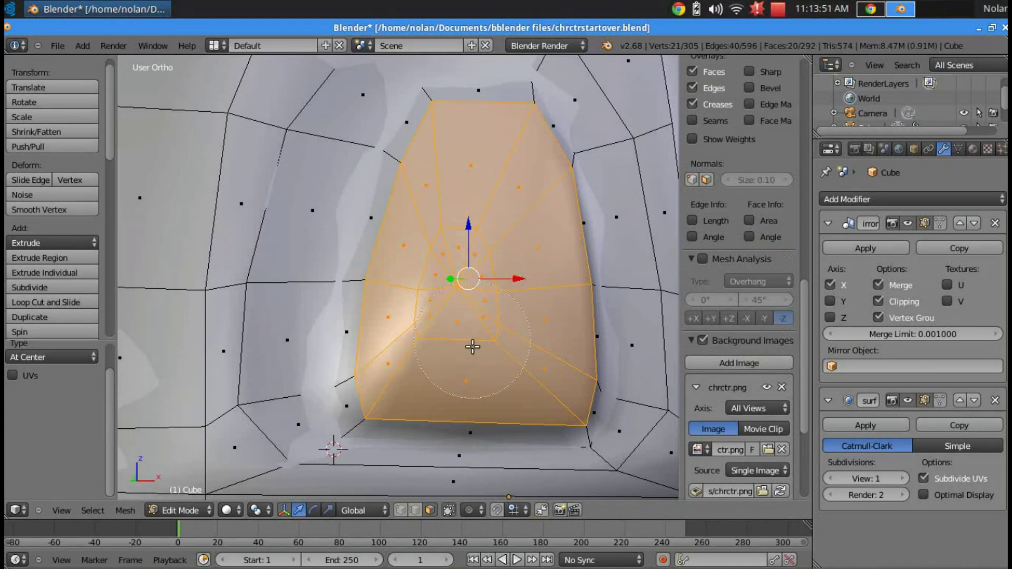
pyautogui.moveTo(462, 388); pyautogui.dragTo(431, 377)
pyautogui.moveTo(385, 350); pyautogui.dragTo(387, 360)
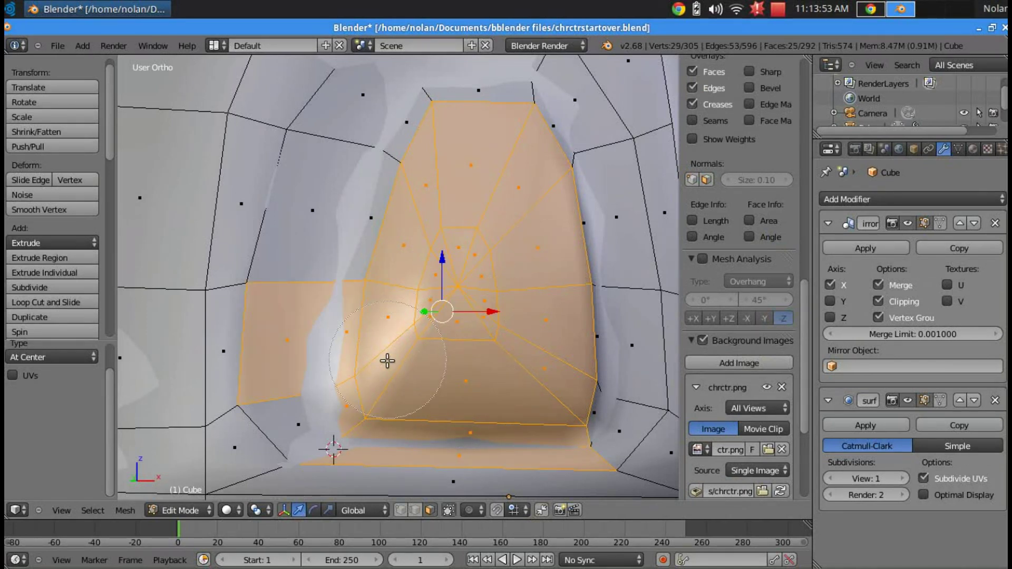
pyautogui.moveTo(403, 253); pyautogui.dragTo(456, 135)
pyautogui.moveTo(524, 149); pyautogui.dragTo(535, 182)
pyautogui.moveTo(540, 323); pyautogui.dragTo(554, 362)
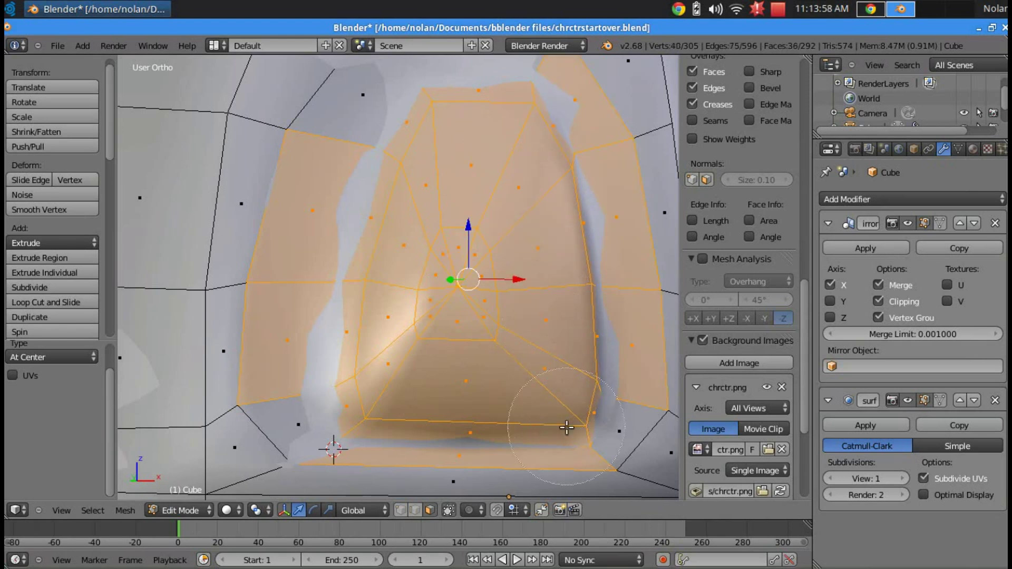
# Deselect the faces around the eye socket so only the inner eye faces stay selected.
pyautogui.middleClick(401, 486)
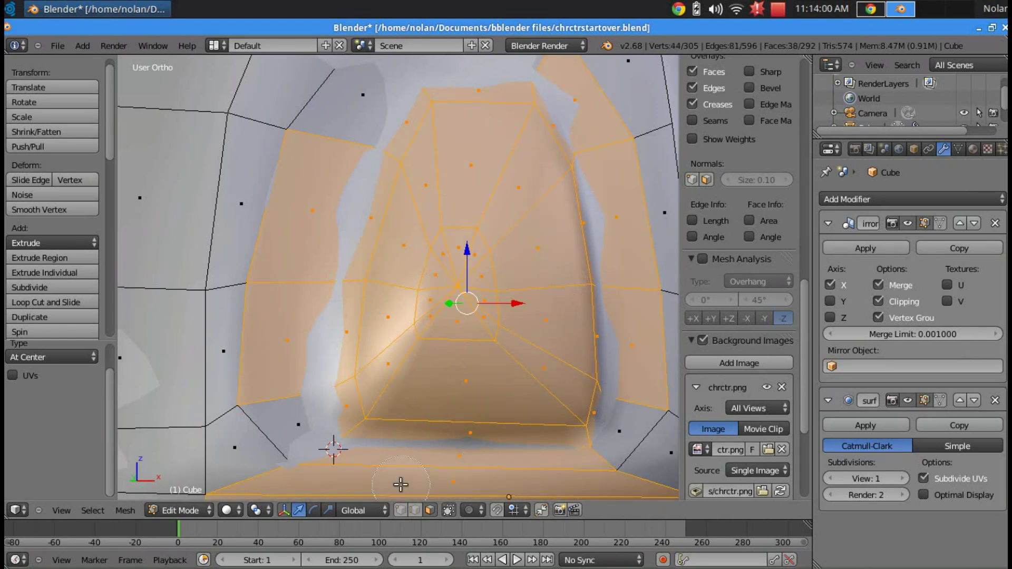
pyautogui.moveTo(187, 422); pyautogui.dragTo(261, 247, button='middle')
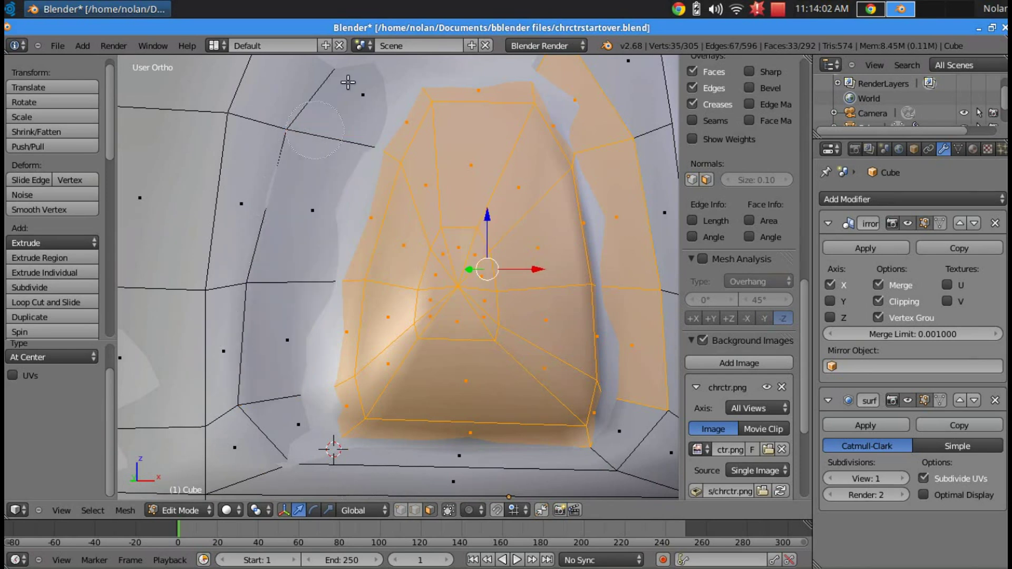
pyautogui.moveTo(581, 89); pyautogui.dragTo(653, 334, button='middle')
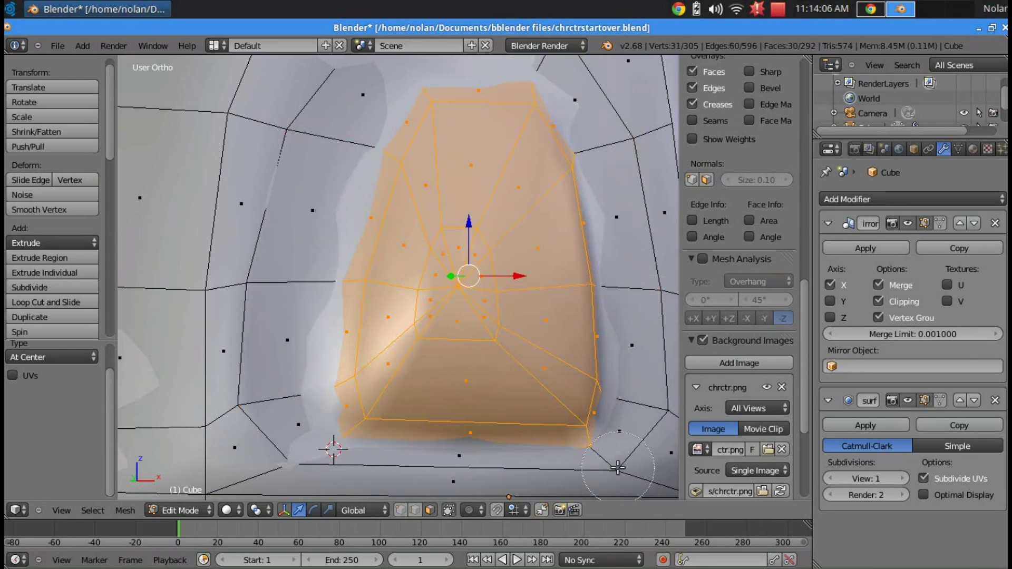
pyautogui.press('Escape')
# Smooth the vertices of the selected eye faces once on all three axes.
pyautogui.scroll(-3, 617, 467)
pyautogui.moveTo(618, 467); pyautogui.dragTo(457, 402, button='middle')
pyautogui.scroll(4, 456, 402)
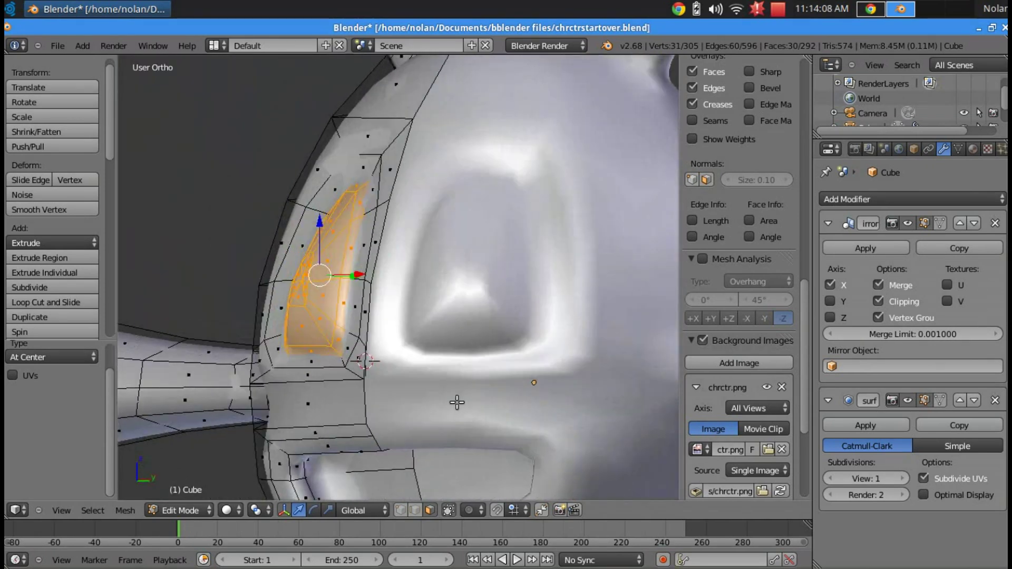
pyautogui.click(69, 210)
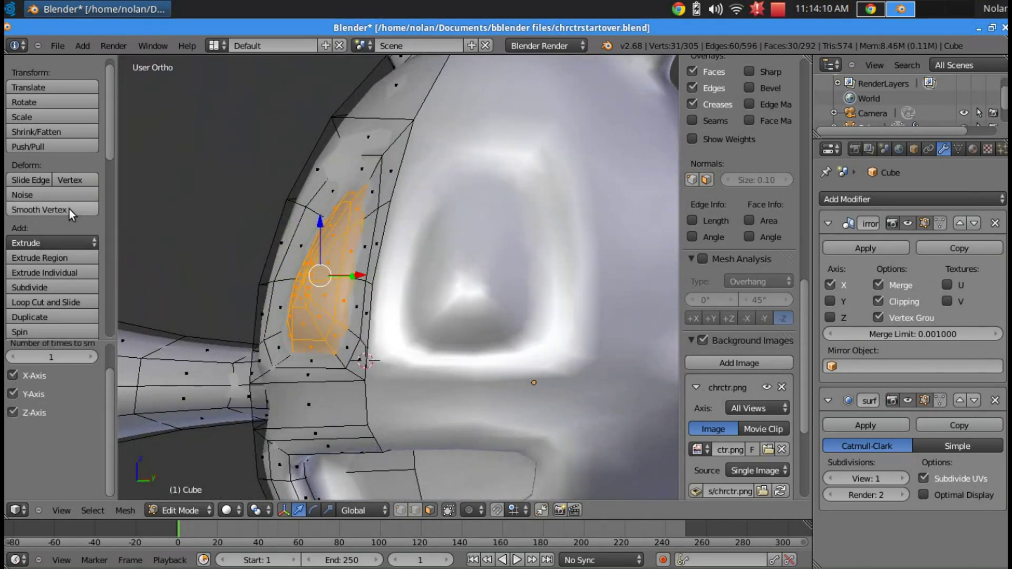
pyautogui.moveTo(521, 296); pyautogui.dragTo(448, 291, button='middle')
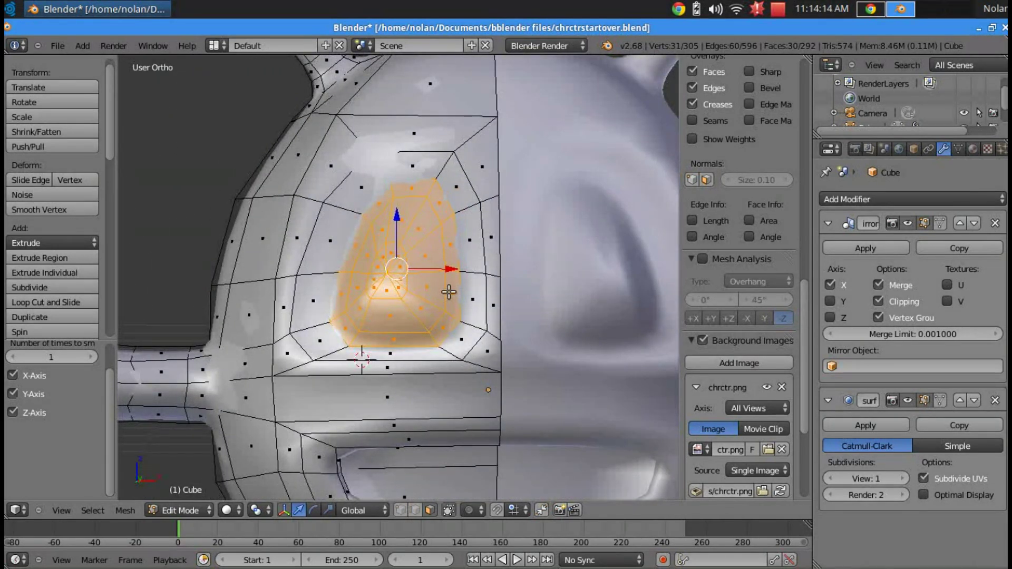
# Scale the selected eye faces up by about 1.15 and move them -0.061 along Y.
pyautogui.moveTo(612, 271); pyautogui.dragTo(489, 296, button='middle')
pyautogui.press('s')
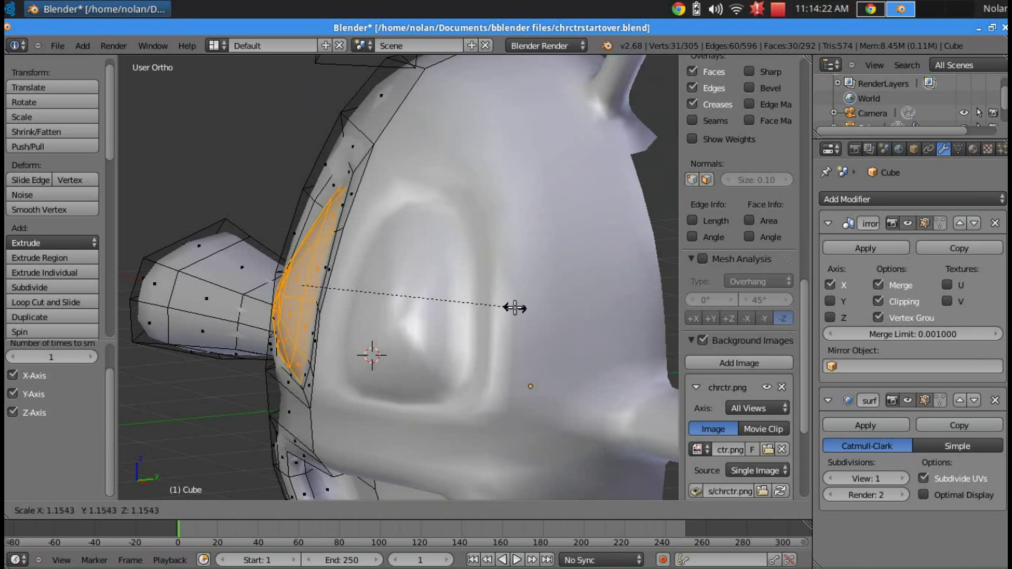
pyautogui.click(514, 308)
pyautogui.moveTo(492, 308); pyautogui.dragTo(367, 275, button='middle')
pyautogui.moveTo(348, 280)
pyautogui.mouseDown()
pyautogui.moveTo(331, 276)
pyautogui.moveTo(344, 275)
pyautogui.mouseUp()
pyautogui.moveTo(343, 275); pyautogui.dragTo(466, 346, button='middle')
pyautogui.scroll(-3, 417, 326)
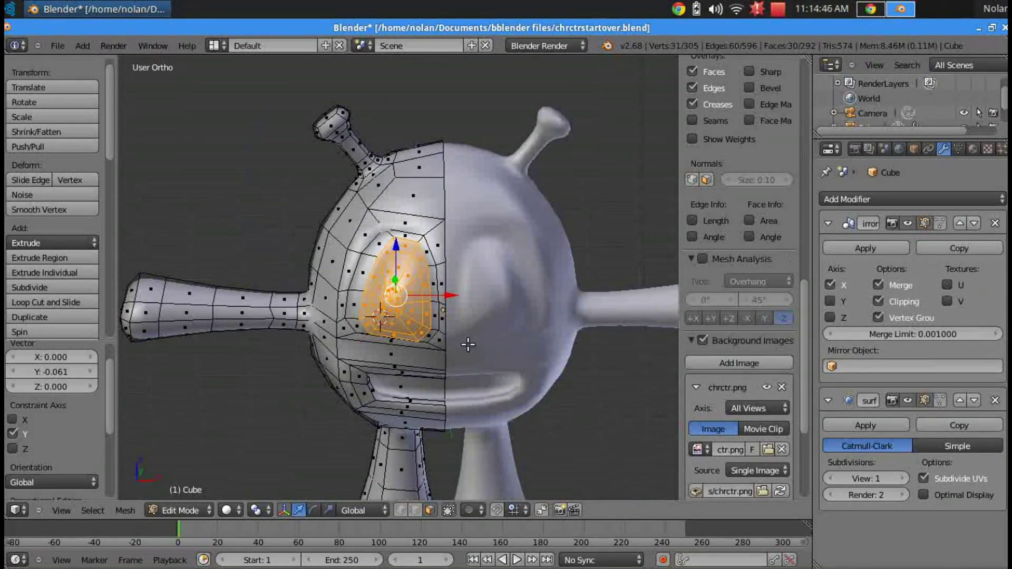
# Switch to Object Mode and inspect the character's reshaped eyes and overall form from the front.
pyautogui.press('Tab')
pyautogui.moveTo(478, 289); pyautogui.dragTo(490, 262, button='middle')
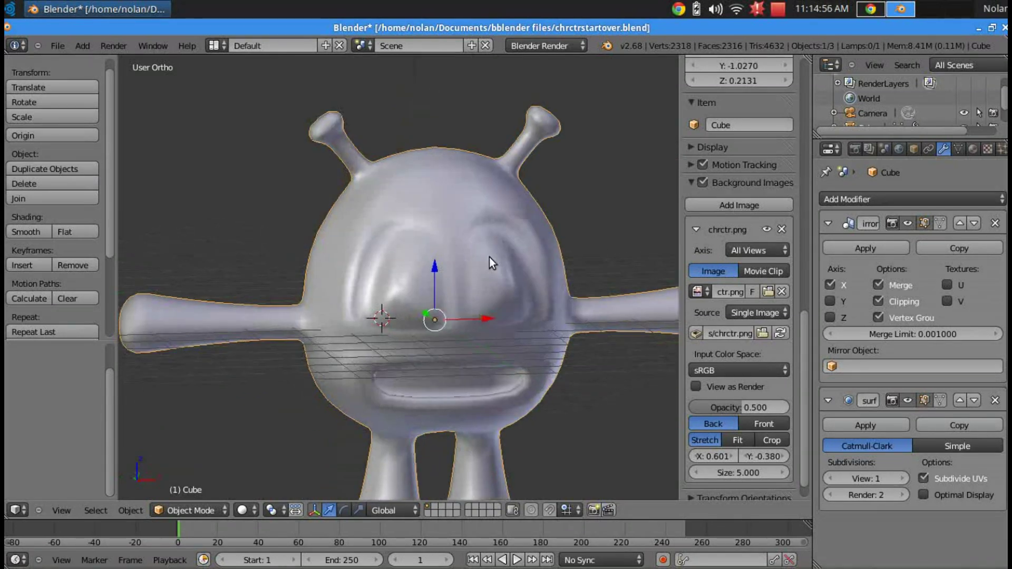
pyautogui.moveTo(620, 141); pyautogui.dragTo(533, 207, button='middle')
pyautogui.click(774, 10)
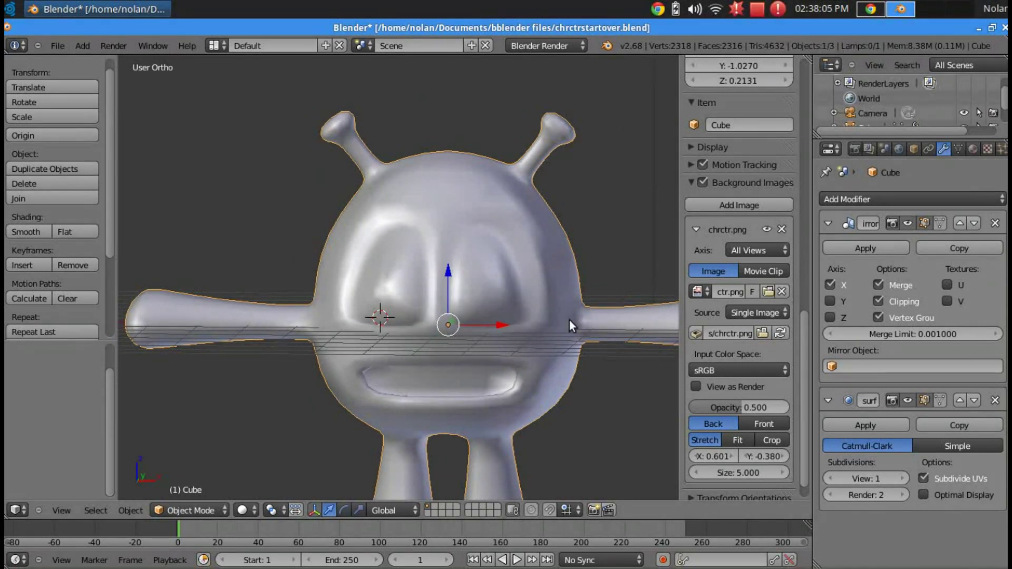
pyautogui.scroll(-2, 517, 301)
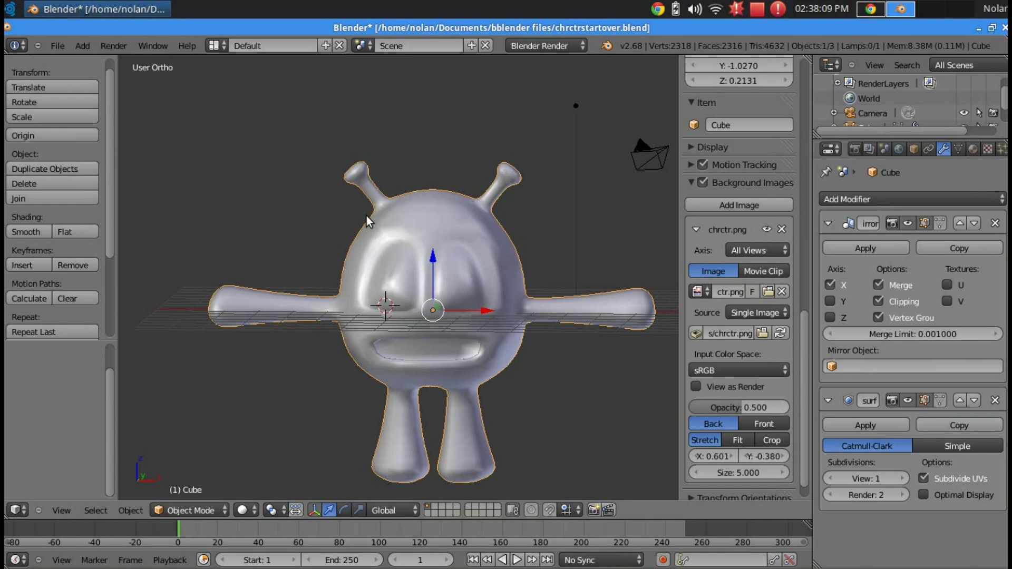
pyautogui.scroll(2, 459, 252)
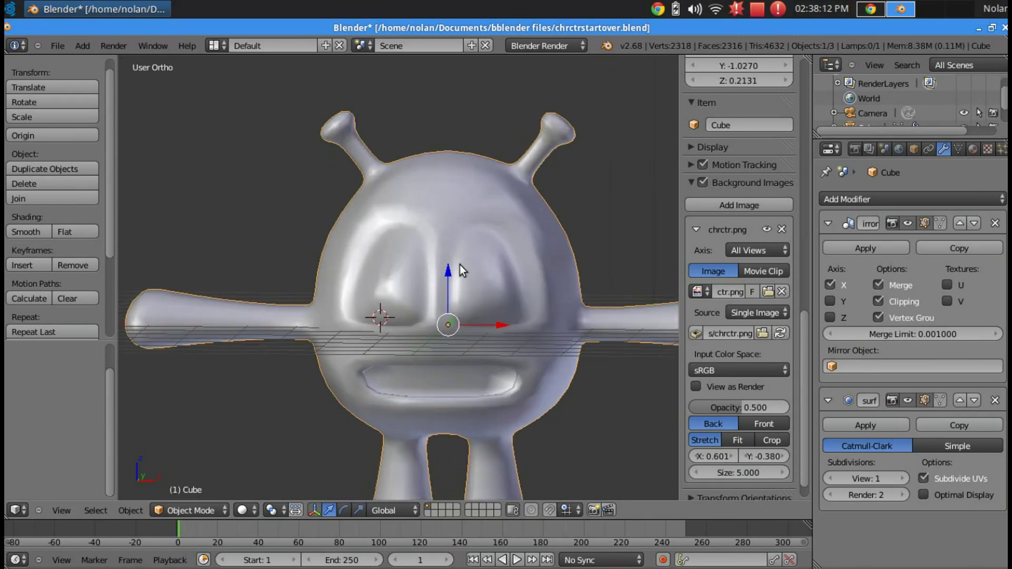
pyautogui.scroll(1, 459, 265)
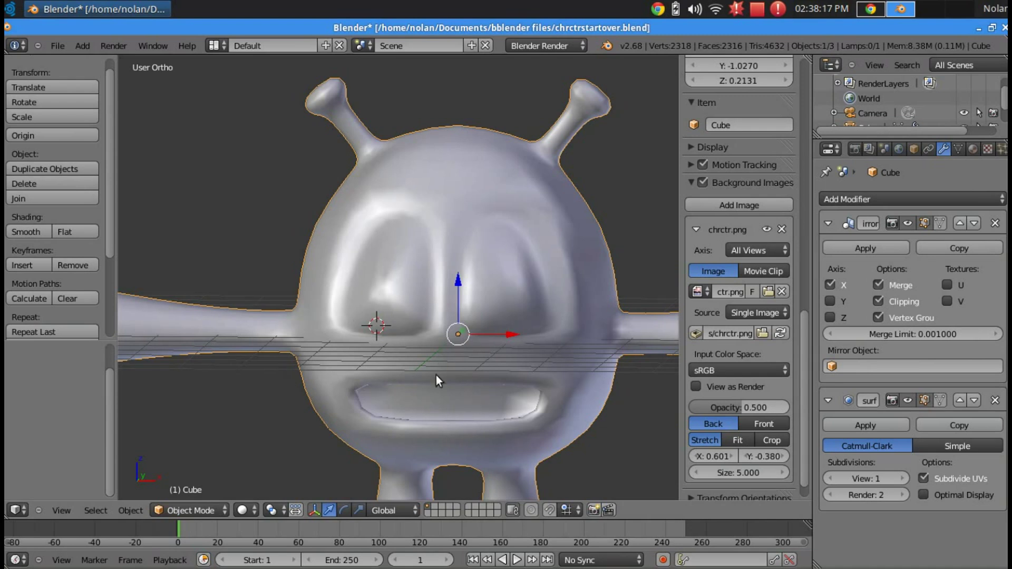
pyautogui.scroll(-1, 528, 330)
pyautogui.scroll(1, 526, 331)
pyautogui.scroll(-3, 524, 333)
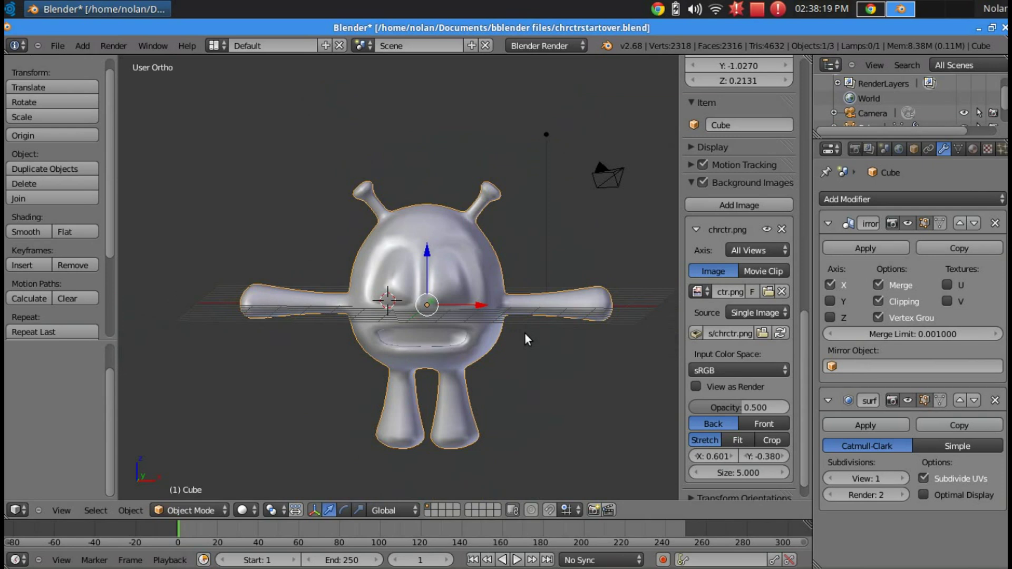
pyautogui.scroll(2, 524, 334)
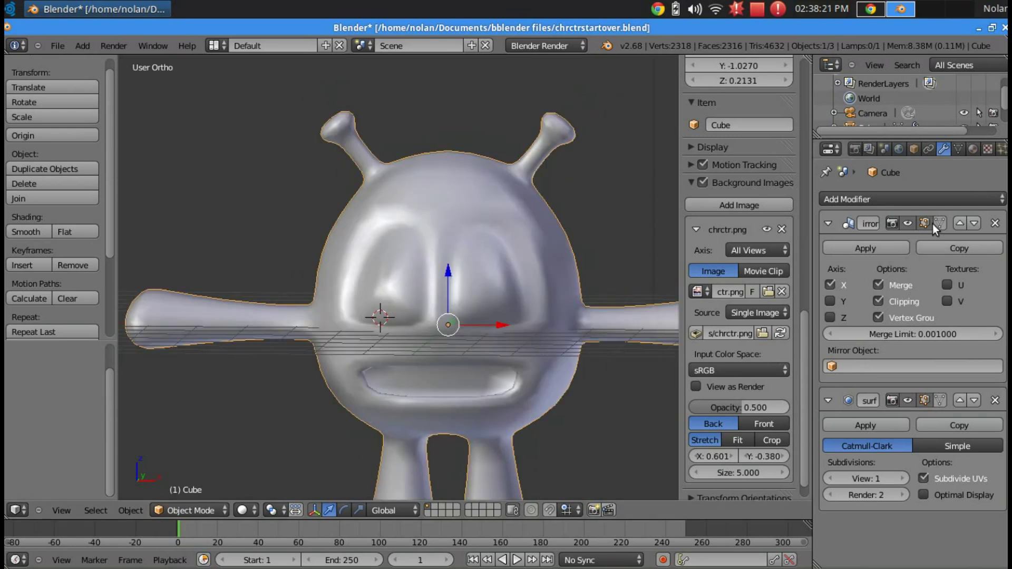
# Set the character material's diffuse color to a blue of R 0.000, G 0.479, B 0.800.
pyautogui.click(971, 150)
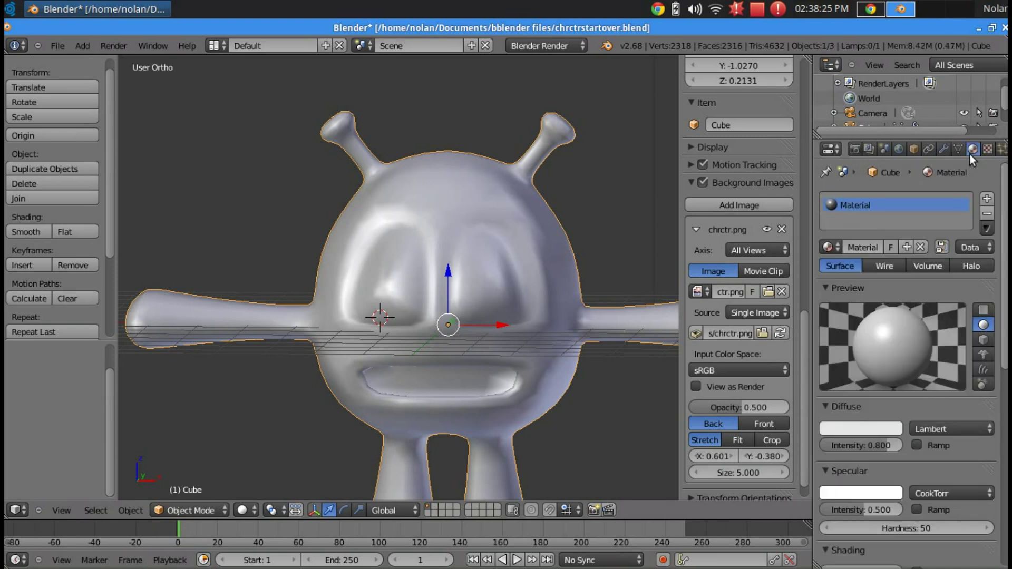
pyautogui.scroll(-3, 519, 239)
pyautogui.scroll(4, 518, 237)
pyautogui.scroll(-4, 555, 242)
pyautogui.scroll(3, 501, 219)
pyautogui.click(860, 428)
pyautogui.moveTo(847, 261); pyautogui.dragTo(850, 228)
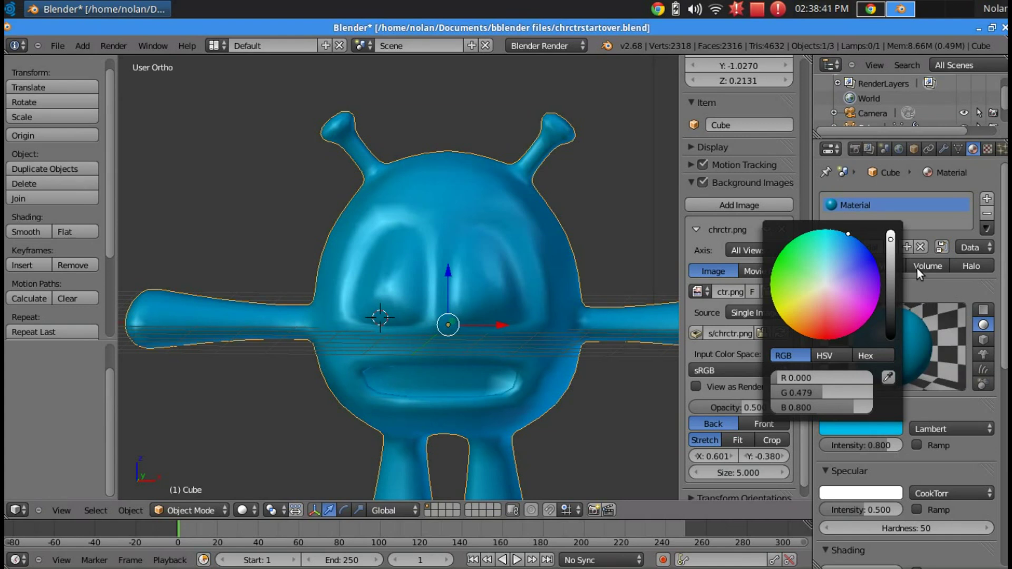
# Make the character's blue material shadeless.
pyautogui.scroll(-3, 896, 442)
pyautogui.scroll(-3, 896, 463)
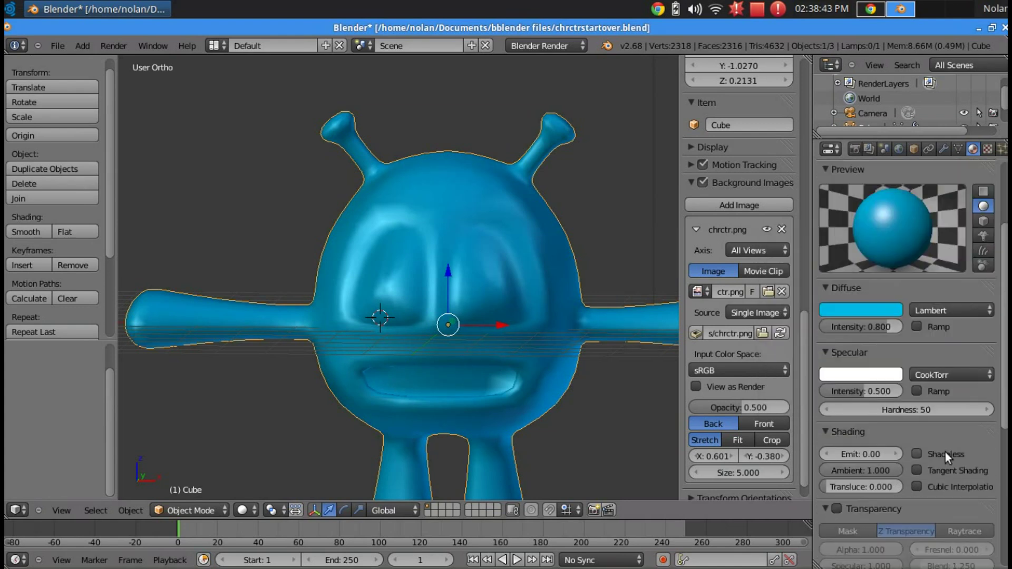
pyautogui.click(940, 450)
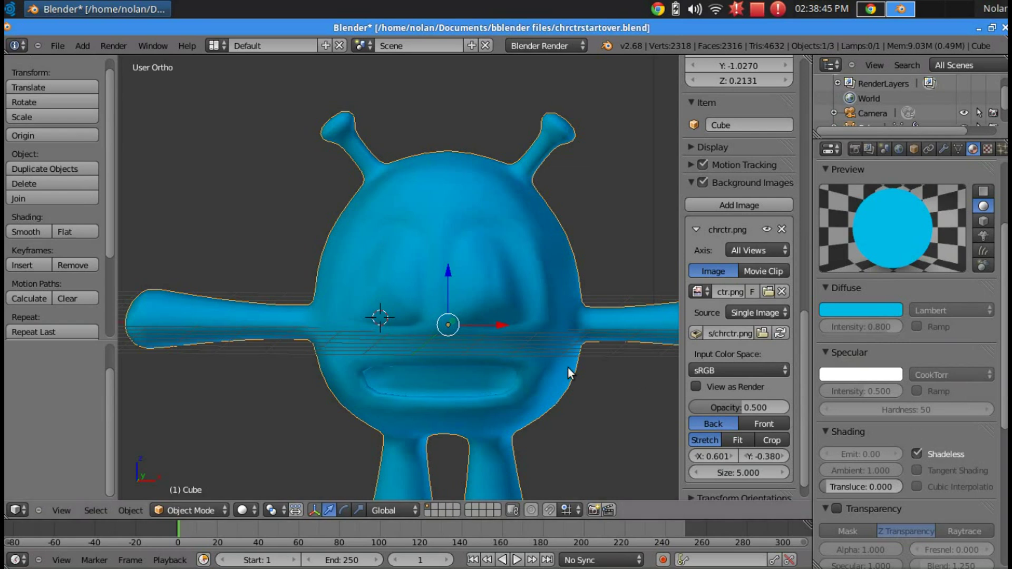
pyautogui.scroll(3, 564, 369)
pyautogui.scroll(-2, 582, 362)
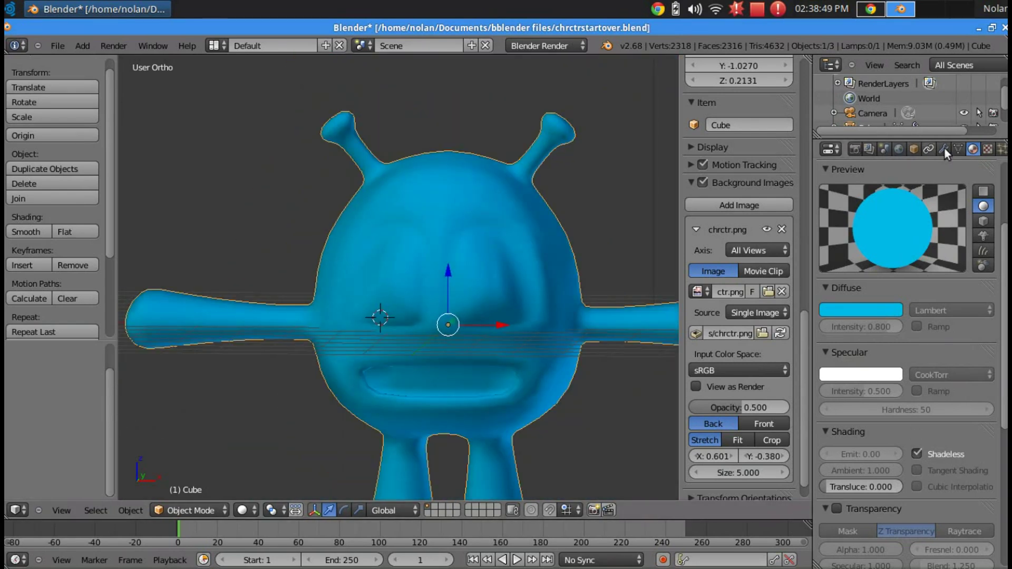
# Enter Edit Mode and extend the selected eye faces with the bordering faces along the eye's inner side and upper edge.
pyautogui.scroll(5, 935, 252)
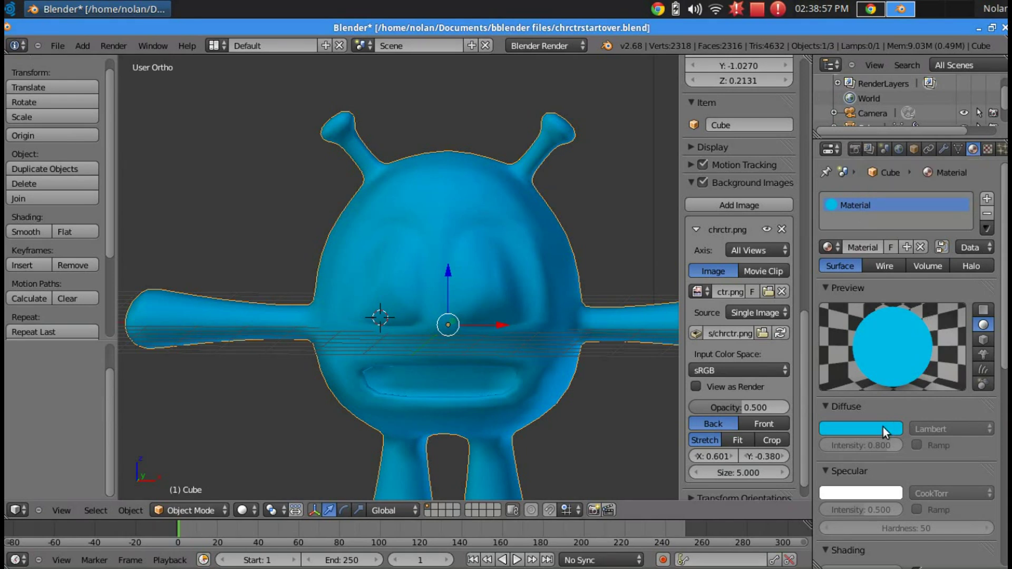
pyautogui.scroll(2, 472, 334)
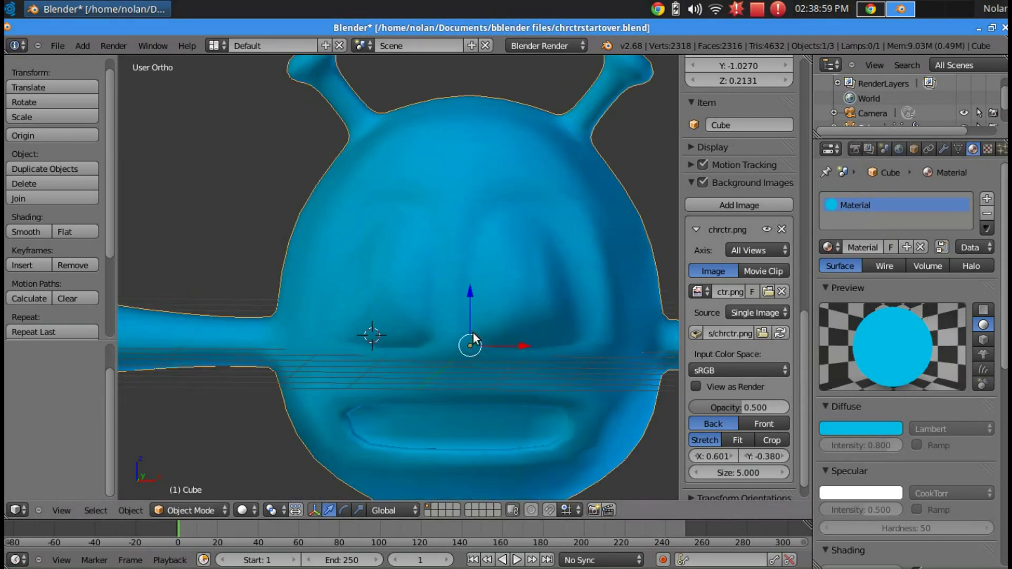
pyautogui.press('a')
pyautogui.press('Tab')
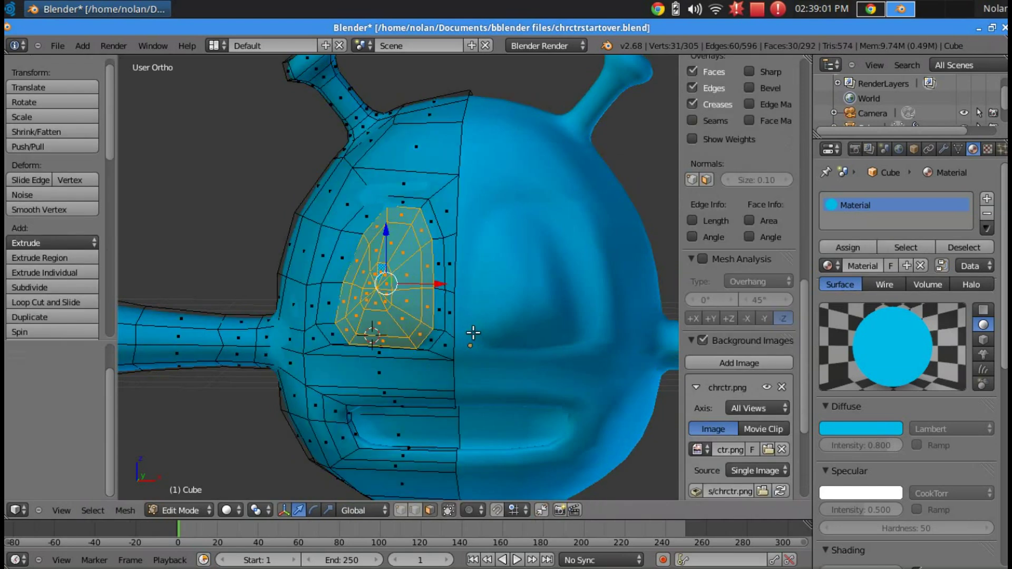
pyautogui.scroll(5, 473, 333)
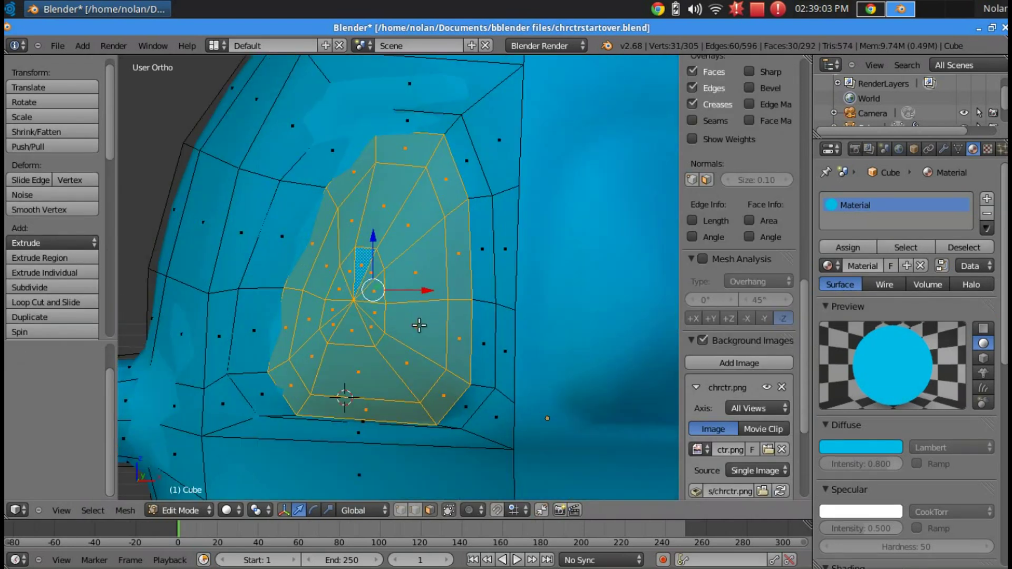
pyautogui.moveTo(466, 351); pyautogui.dragTo(458, 343, button='middle')
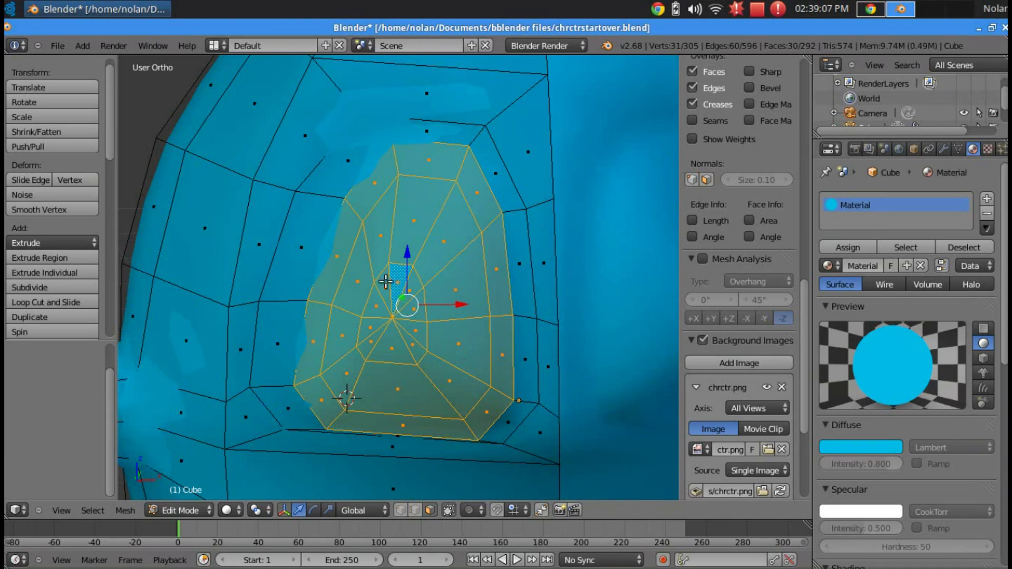
pyautogui.moveTo(430, 269); pyautogui.dragTo(436, 250, button='middle')
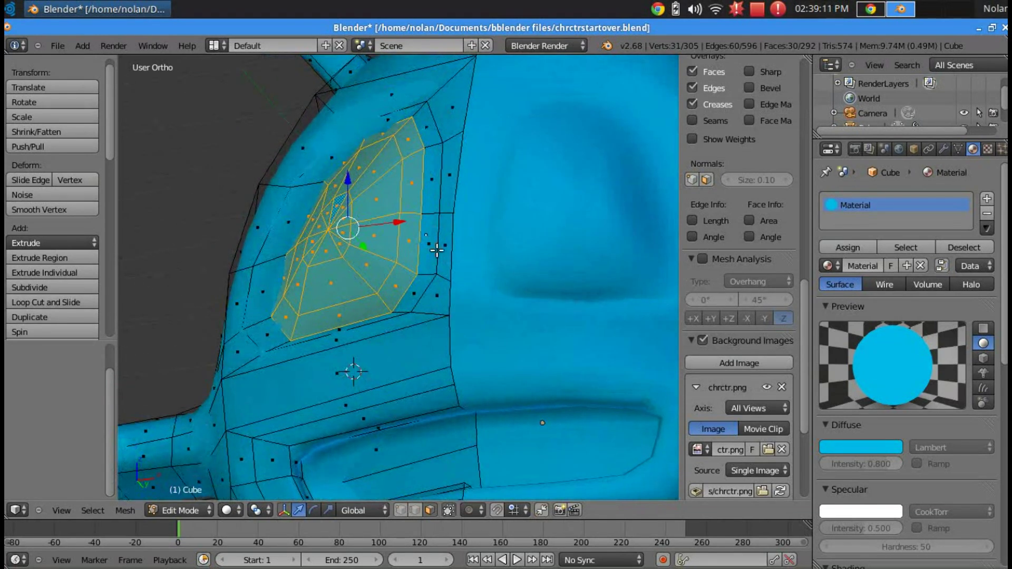
pyautogui.keyDown('shift'); pyautogui.rightClick(423, 272); pyautogui.keyUp('shift')
pyautogui.keyDown('shift'); pyautogui.rightClick(419, 285); pyautogui.keyUp('shift')
pyautogui.moveTo(419, 284); pyautogui.dragTo(462, 304, button='middle')
pyautogui.keyDown('shift'); pyautogui.rightClick(463, 305); pyautogui.keyUp('shift')
pyautogui.keyDown('shift'); pyautogui.rightClick(452, 216); pyautogui.keyUp('shift')
pyautogui.keyDown('shift'); pyautogui.rightClick(417, 188); pyautogui.keyUp('shift')
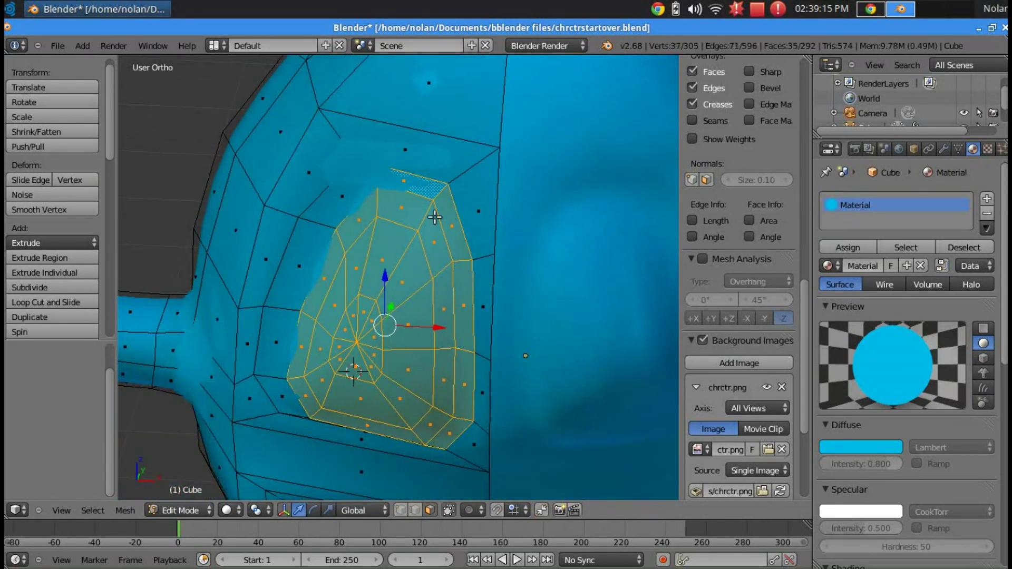
pyautogui.moveTo(419, 202); pyautogui.dragTo(542, 224, button='middle')
pyautogui.keyDown('shift'); pyautogui.rightClick(419, 203); pyautogui.keyUp('shift')
# Add the bordering faces along the eye's outer side and lower edge to the selection.
pyautogui.moveTo(408, 263); pyautogui.dragTo(373, 176, button='middle')
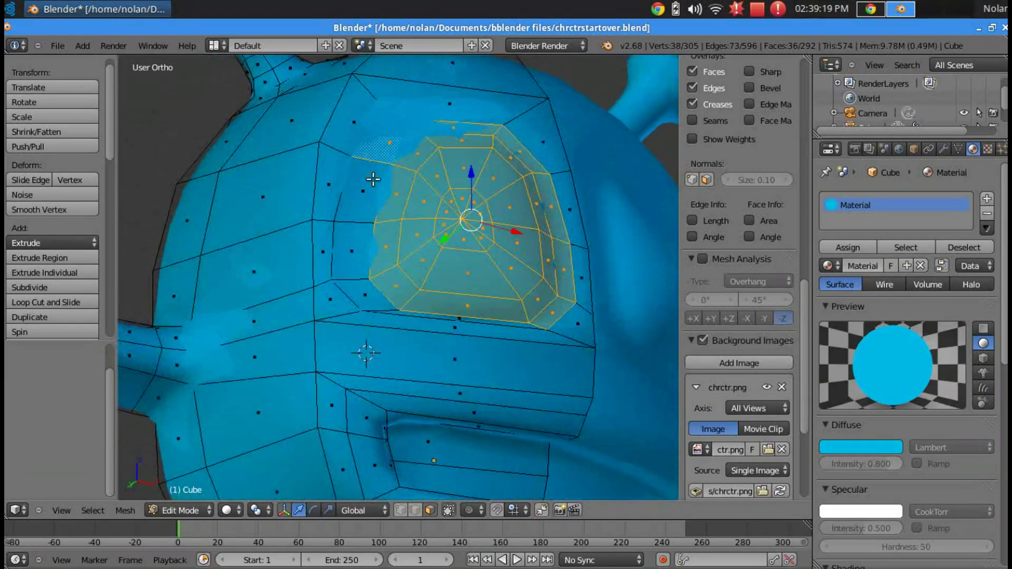
pyautogui.keyDown('shift'); pyautogui.rightClick(368, 185); pyautogui.keyUp('shift')
pyautogui.keyDown('shift'); pyautogui.rightClick(366, 232); pyautogui.keyUp('shift')
pyautogui.keyDown('shift'); pyautogui.rightClick(374, 292); pyautogui.keyUp('shift')
pyautogui.keyDown('shift'); pyautogui.rightClick(444, 316); pyautogui.keyUp('shift')
pyautogui.moveTo(361, 414); pyautogui.dragTo(619, 371, button='middle')
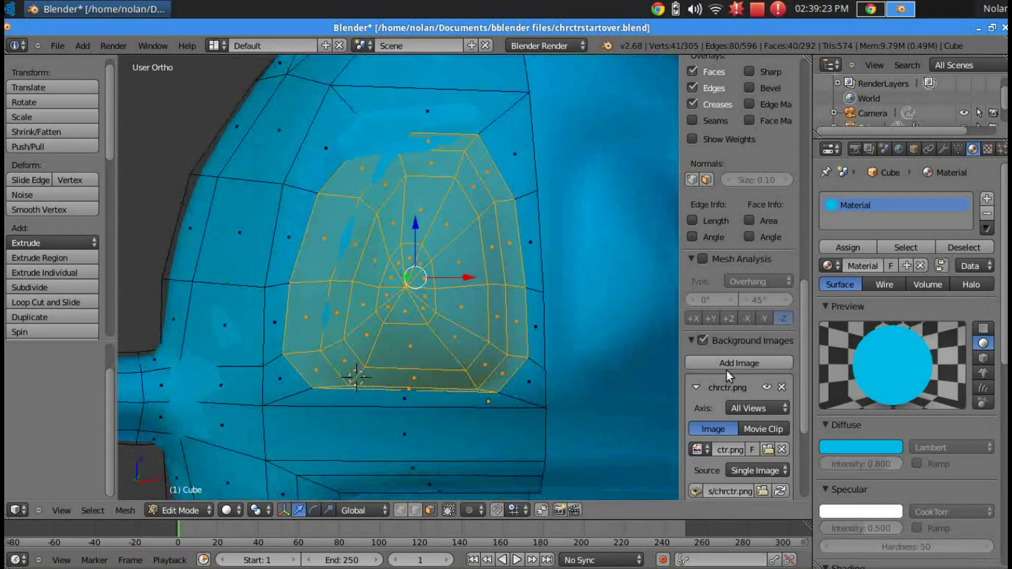
# Add a second material slot with a new white material and make it shadeless.
pyautogui.click(987, 200)
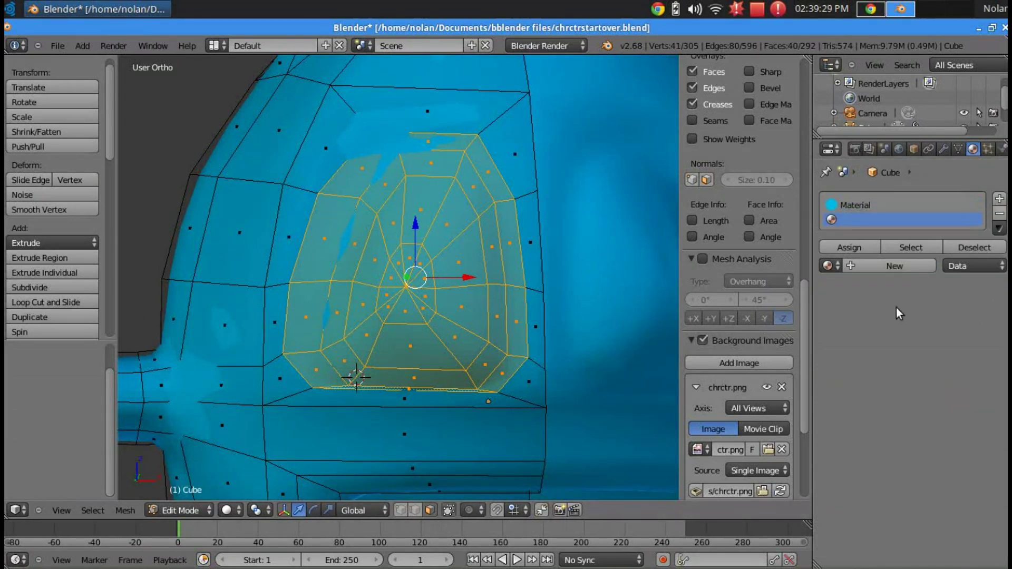
pyautogui.click(880, 265)
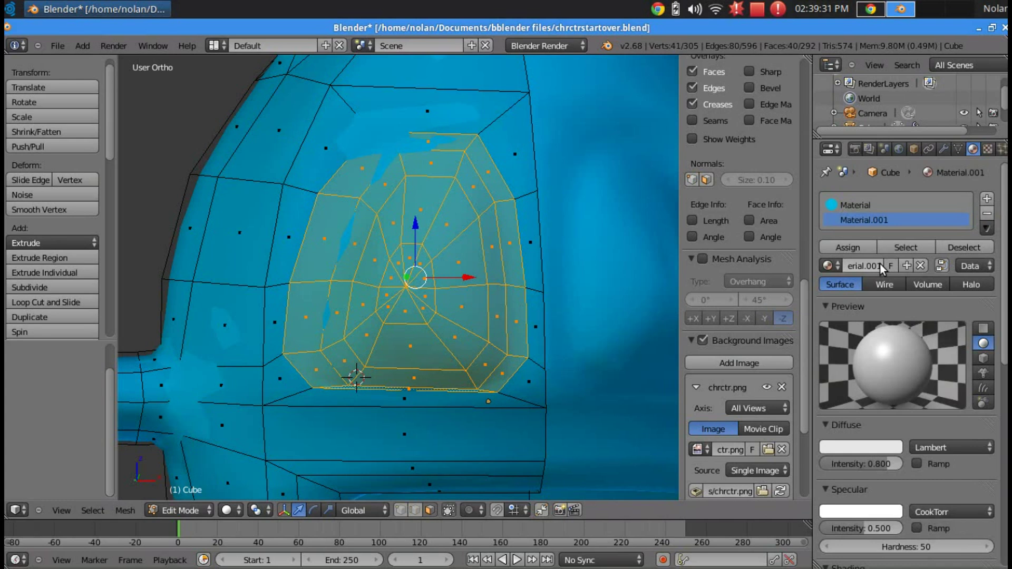
pyautogui.scroll(-5, 922, 409)
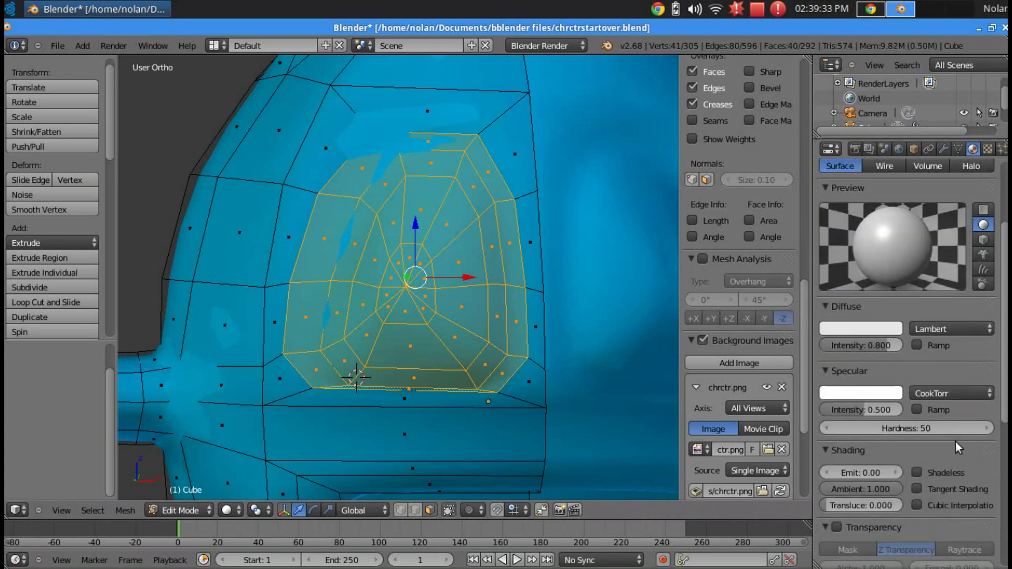
pyautogui.scroll(5, 887, 285)
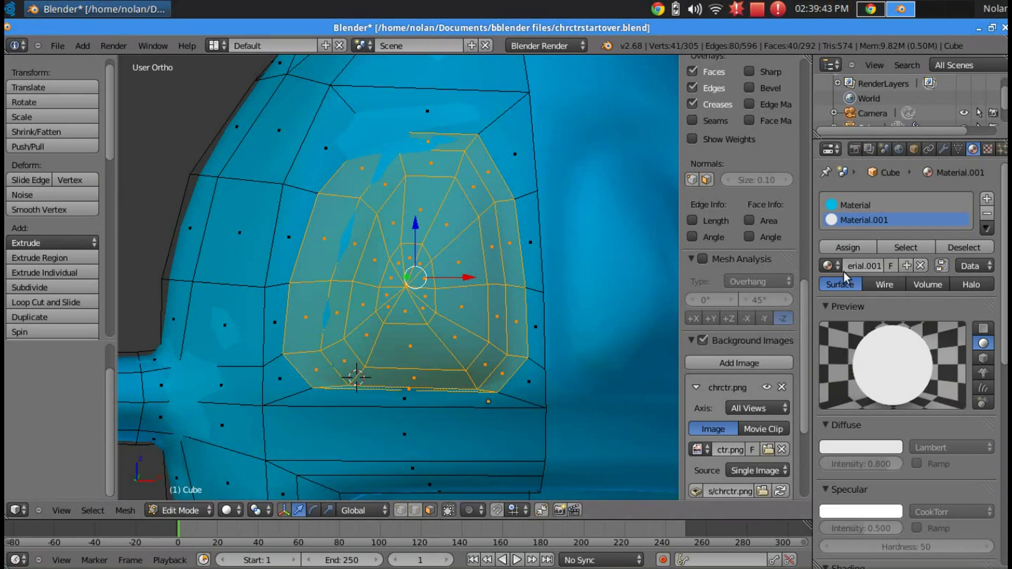
# Assign the white material to the selected eye faces.
pyautogui.click(856, 248)
pyautogui.scroll(-5, 593, 311)
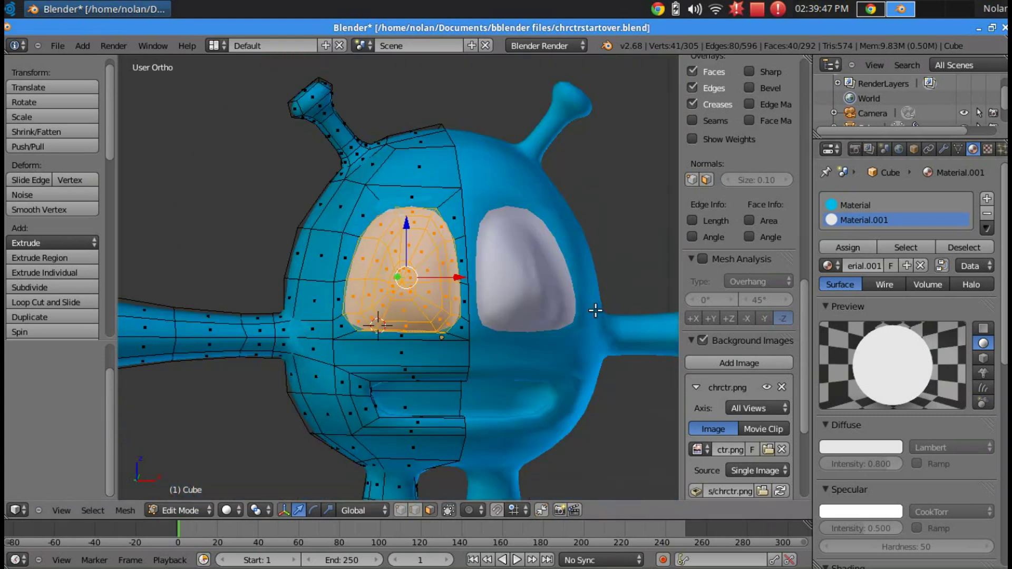
pyautogui.scroll(6, 593, 311)
pyautogui.scroll(-4, 593, 311)
pyautogui.scroll(3, 586, 311)
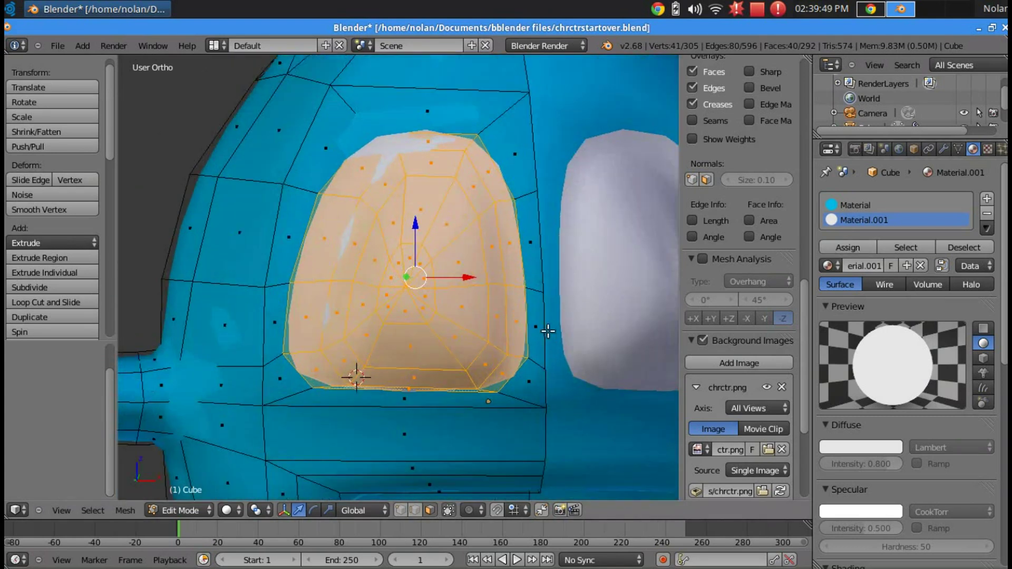
# Select the faces forming the inside of the mouth, including its back, upper, lower and corner faces.
pyautogui.keyDown('shift'); pyautogui.moveTo(547, 332); pyautogui.dragTo(545, 38, button='middle'); pyautogui.keyUp('shift')
pyautogui.scroll(1, 520, 194)
pyautogui.rightClick(457, 235)
pyautogui.moveTo(456, 234); pyautogui.dragTo(372, 173, button='middle')
pyautogui.keyDown('shift'); pyautogui.rightClick(348, 131); pyautogui.keyUp('shift')
pyautogui.keyDown('shift'); pyautogui.moveTo(348, 131); pyautogui.dragTo(375, 275, button='middle'); pyautogui.keyUp('shift')
pyautogui.moveTo(385, 280); pyautogui.dragTo(470, 404, button='middle')
pyautogui.keyDown('shift'); pyautogui.rightClick(382, 406); pyautogui.keyUp('shift')
pyautogui.moveTo(381, 406); pyautogui.dragTo(300, 342, button='middle')
pyautogui.keyDown('shift'); pyautogui.rightClick(294, 361); pyautogui.keyUp('shift')
pyautogui.keyDown('shift'); pyautogui.rightClick(300, 342); pyautogui.keyUp('shift')
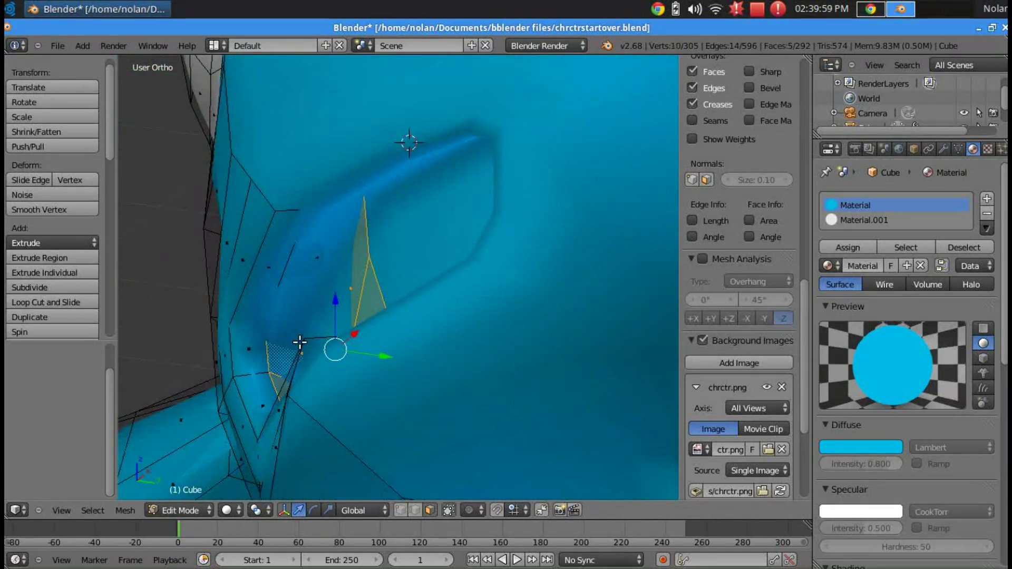
pyautogui.keyDown('shift'); pyautogui.rightClick(311, 259); pyautogui.keyUp('shift')
pyautogui.moveTo(311, 258)
pyautogui.mouseDown(button='middle')
pyautogui.moveTo(388, 334)
pyautogui.moveTo(452, 363)
pyautogui.moveTo(437, 354)
pyautogui.moveTo(448, 258)
pyautogui.moveTo(388, 285)
pyautogui.moveTo(356, 320)
pyautogui.moveTo(368, 330)
pyautogui.moveTo(458, 332)
pyautogui.moveTo(445, 350)
pyautogui.moveTo(371, 339)
pyautogui.moveTo(425, 332)
pyautogui.moveTo(490, 362)
pyautogui.moveTo(492, 352)
pyautogui.mouseUp(button='middle')
pyautogui.press('z')
pyautogui.press('z')
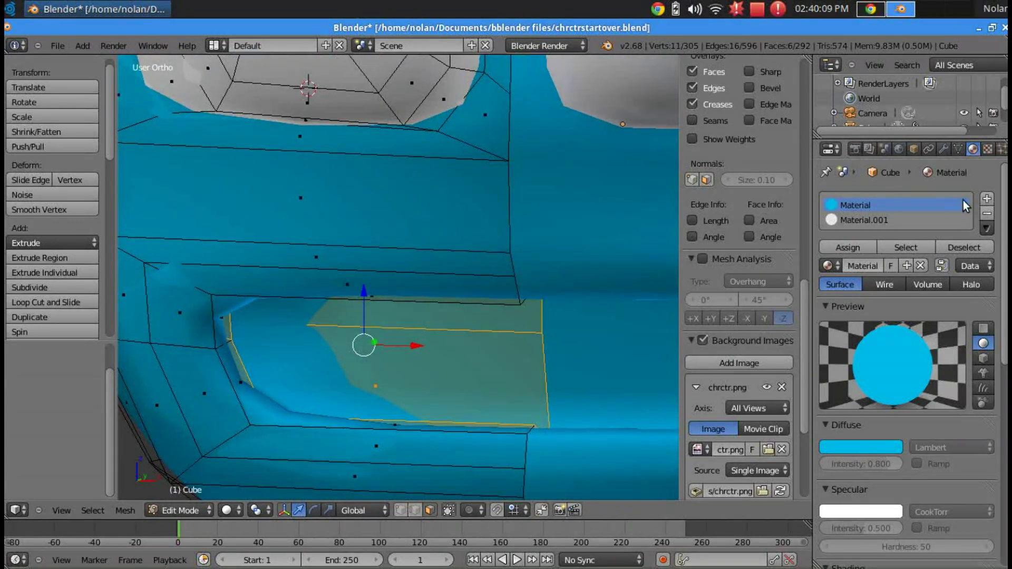
# Add a third material with a dark red diffuse color of about R 0.439, G 0.000.
pyautogui.click(987, 198)
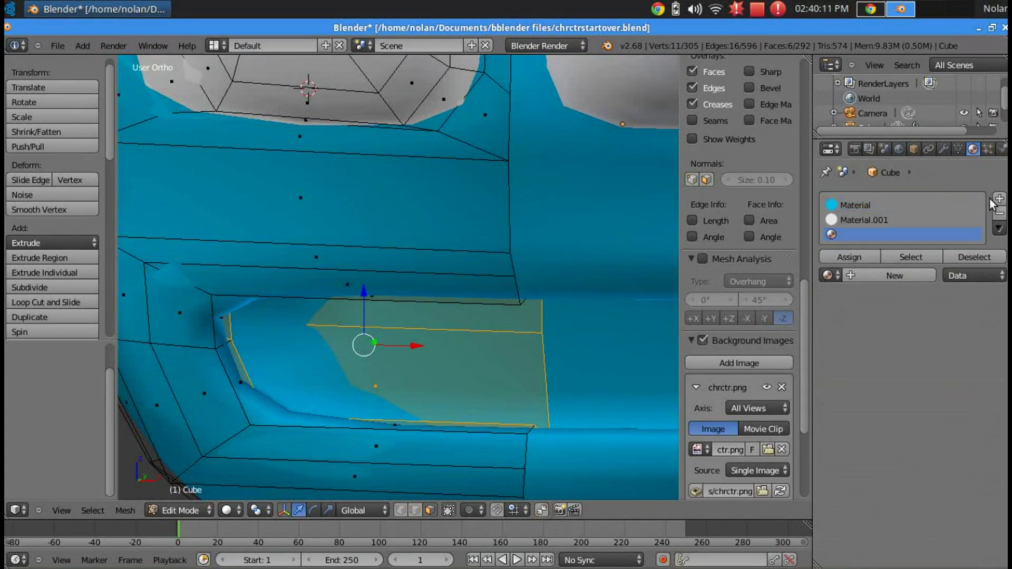
pyautogui.click(872, 273)
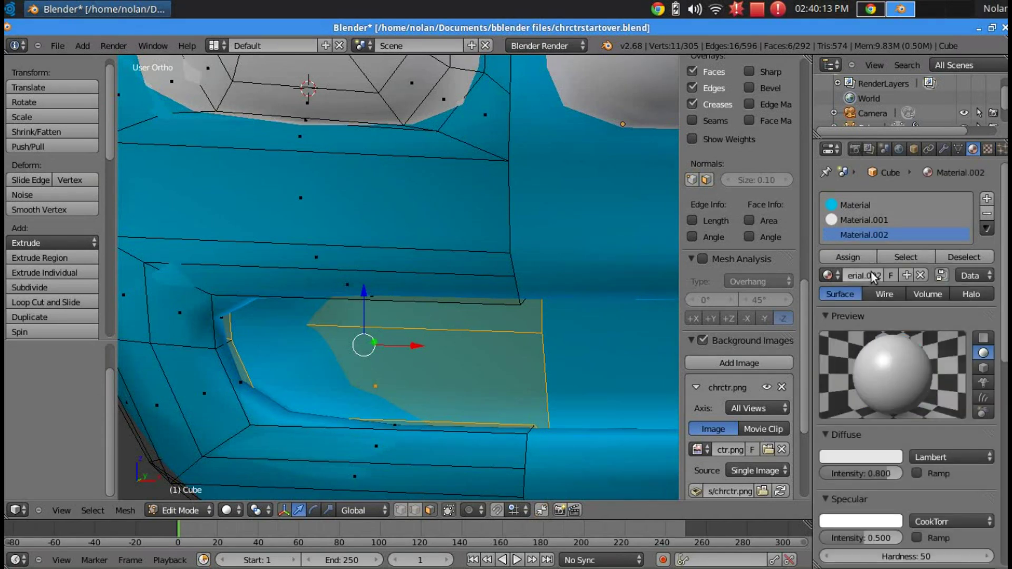
pyautogui.click(859, 456)
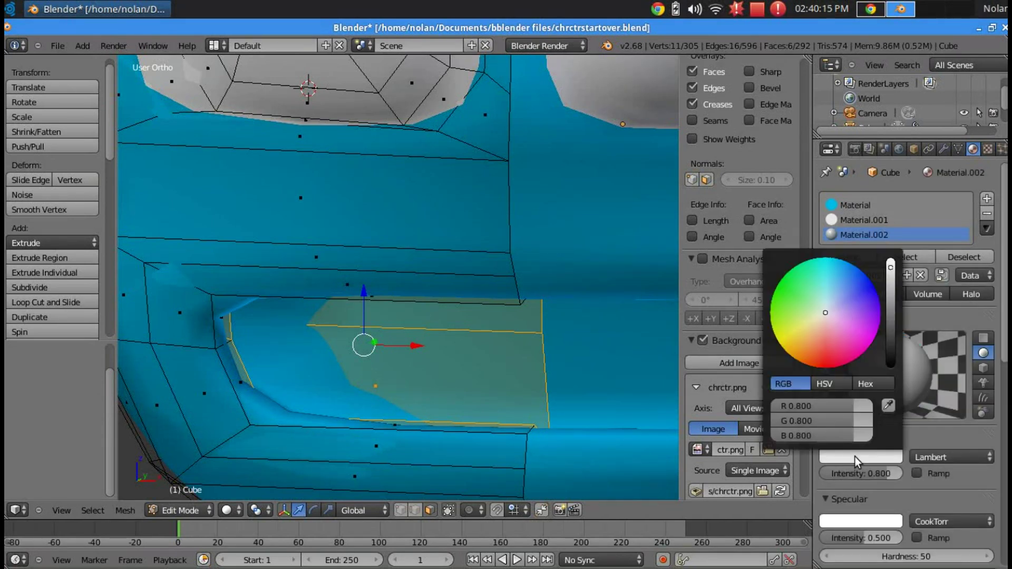
pyautogui.moveTo(820, 320)
pyautogui.mouseDown()
pyautogui.moveTo(830, 385)
pyautogui.moveTo(837, 365)
pyautogui.moveTo(824, 355)
pyautogui.moveTo(835, 367)
pyautogui.moveTo(824, 368)
pyautogui.moveTo(834, 378)
pyautogui.moveTo(826, 372)
pyautogui.mouseUp()
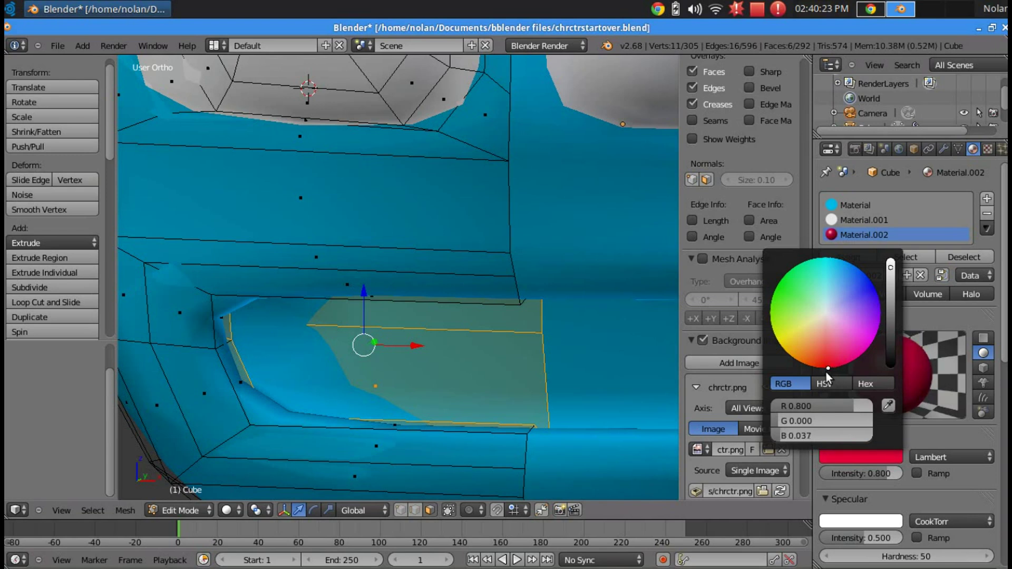
pyautogui.moveTo(890, 279); pyautogui.dragTo(890, 291)
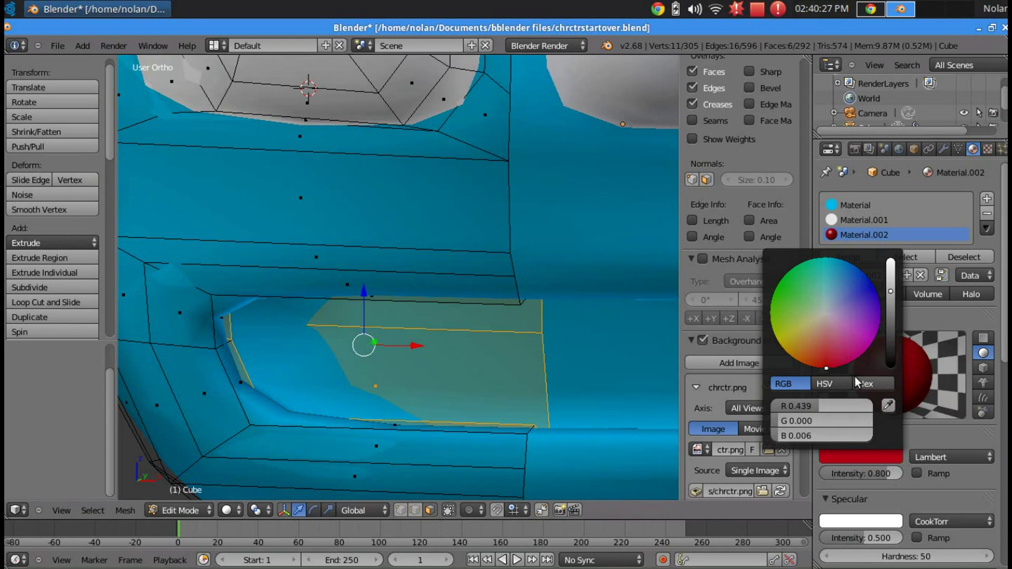
pyautogui.moveTo(828, 365); pyautogui.dragTo(827, 378)
pyautogui.moveTo(825, 378); pyautogui.dragTo(825, 381)
# Make the red material shadeless and assign it to the selected mouth faces.
pyautogui.scroll(-6, 925, 481)
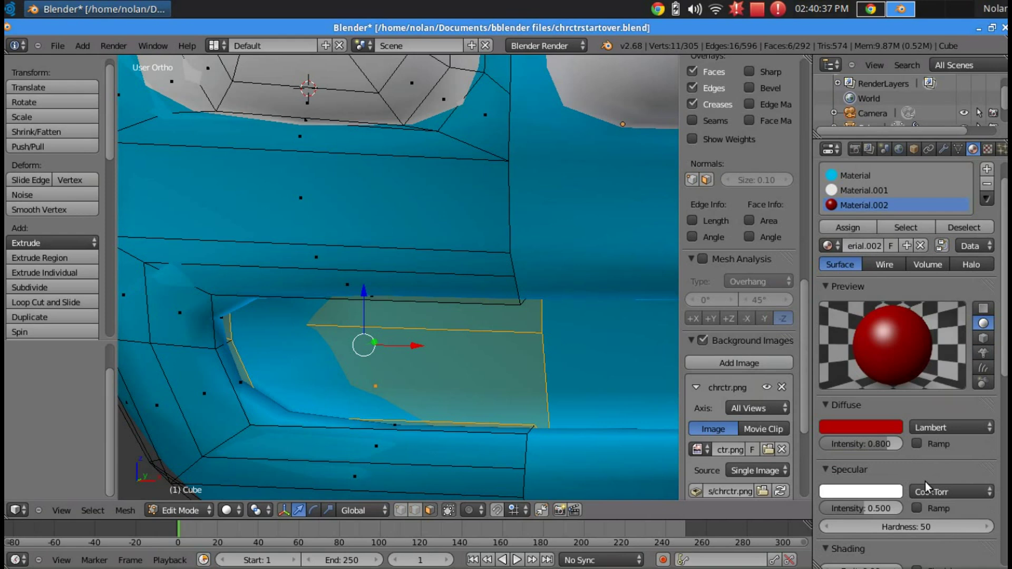
pyautogui.click(912, 449)
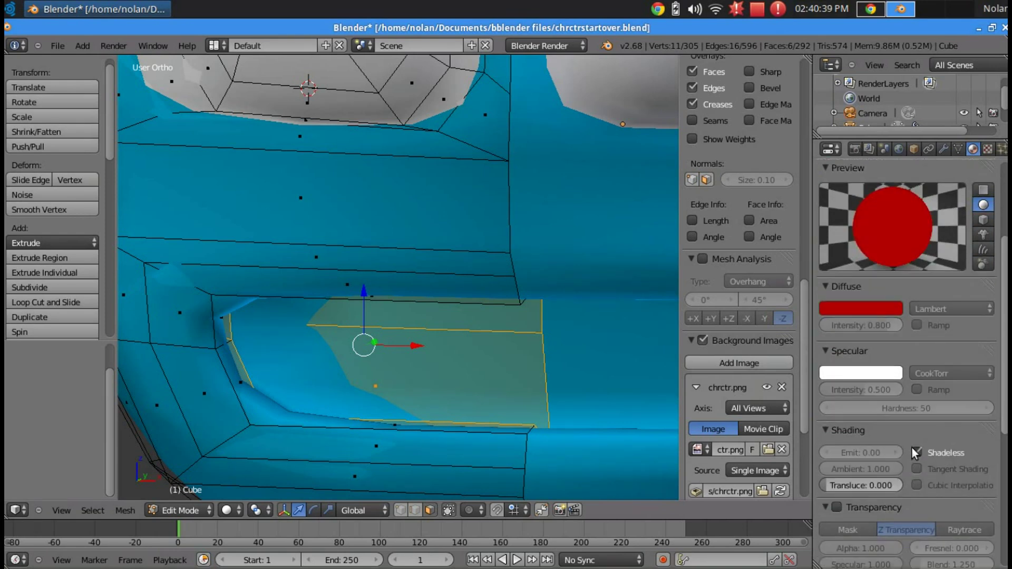
pyautogui.scroll(-3, 593, 291)
pyautogui.scroll(3, 594, 291)
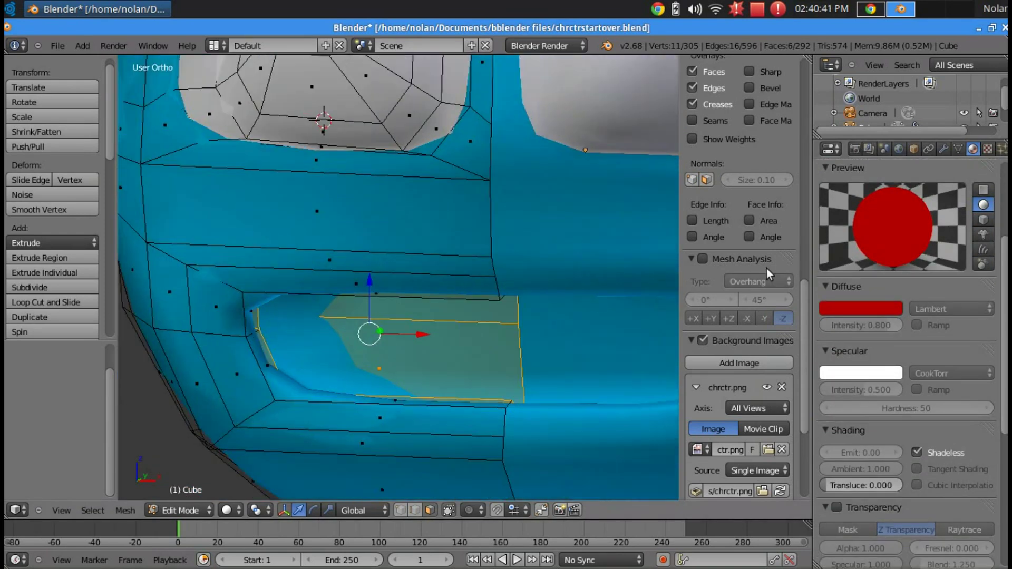
pyautogui.scroll(4, 861, 207)
pyautogui.click(855, 202)
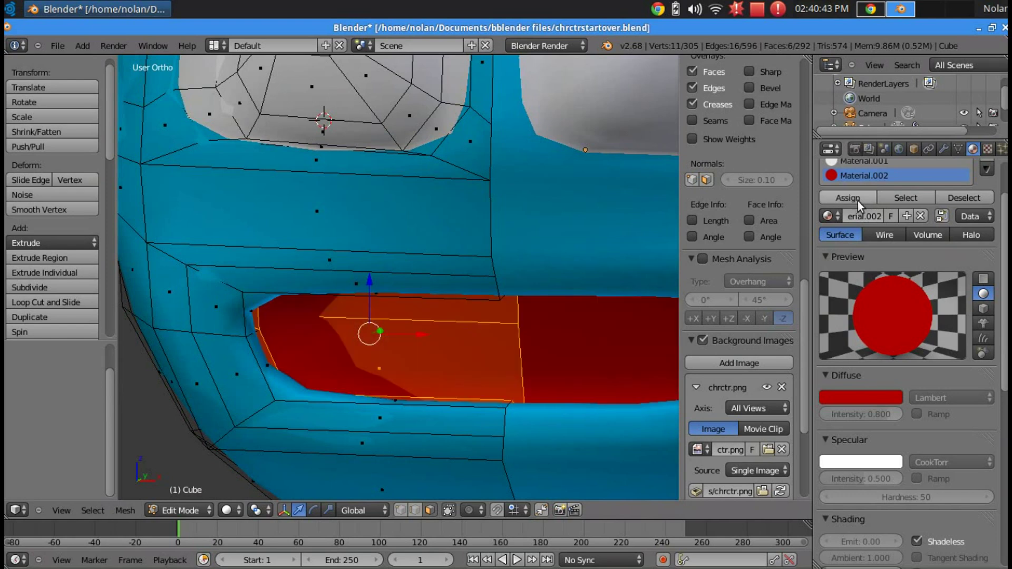
# Switch to Object Mode and inspect the colored eyes and mouth on the whole character.
pyautogui.scroll(-4, 515, 209)
pyautogui.moveTo(515, 210); pyautogui.dragTo(533, 233, button='middle')
pyautogui.press('Tab')
pyautogui.scroll(2, 543, 224)
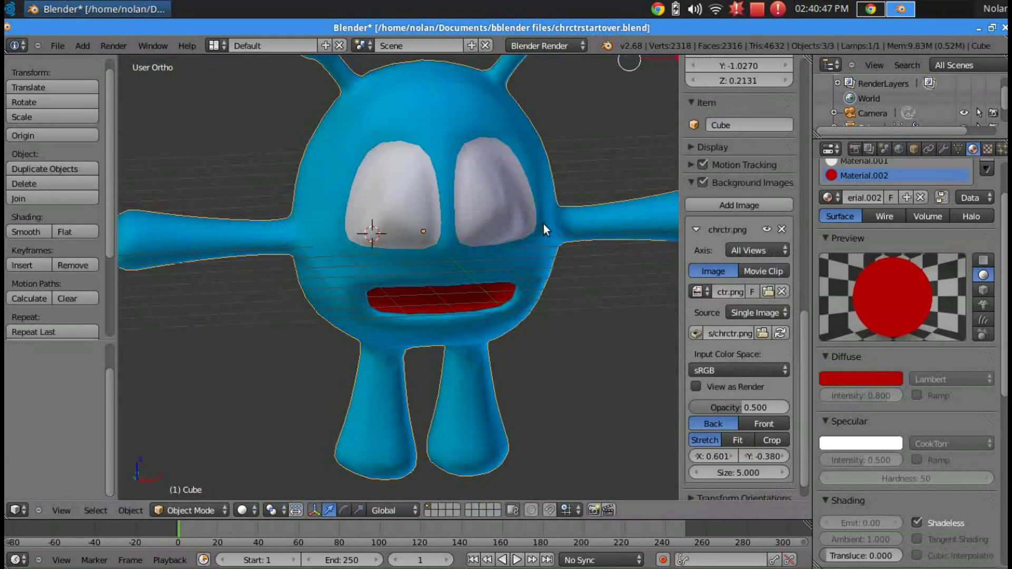
pyautogui.scroll(-4, 643, 276)
pyautogui.scroll(2, 643, 267)
pyautogui.moveTo(550, 219); pyautogui.dragTo(629, 207, button='middle')
# Select the scene's camera.
pyautogui.rightClick(609, 166)
pyautogui.scroll(-2, 629, 207)
pyautogui.scroll(2, 628, 205)
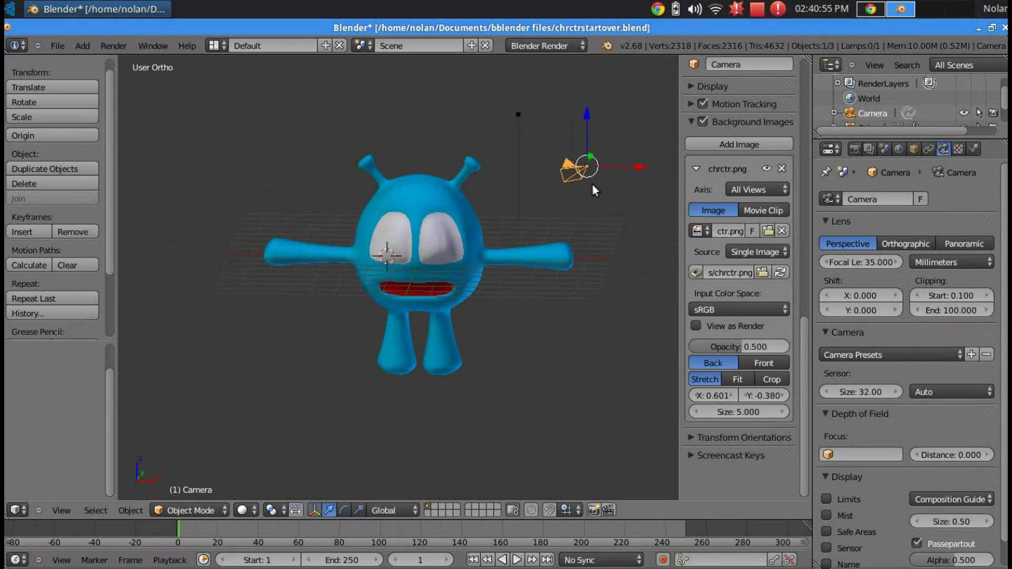
pyautogui.scroll(-3, 504, 176)
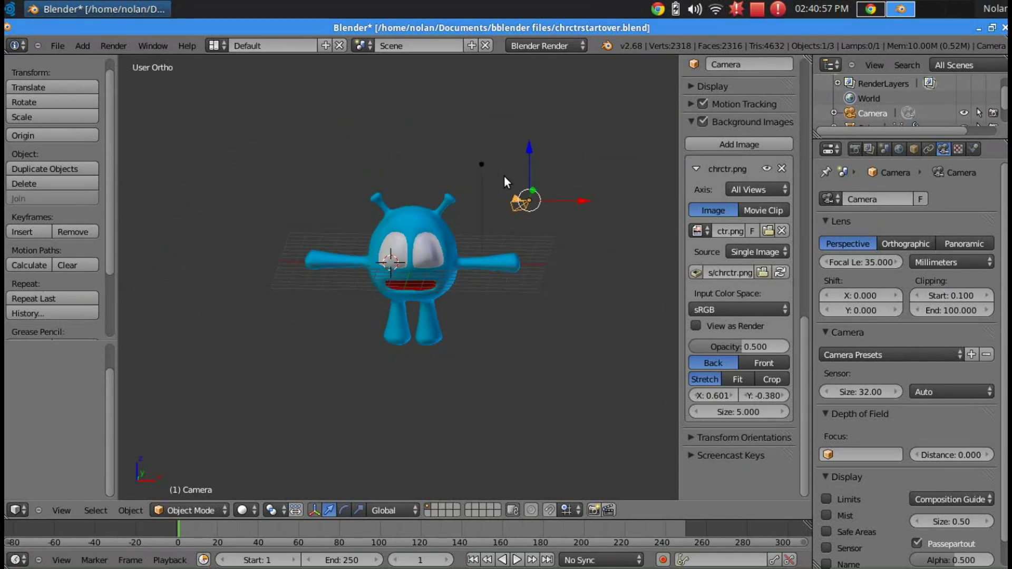
pyautogui.scroll(2, 503, 176)
pyautogui.press('space')
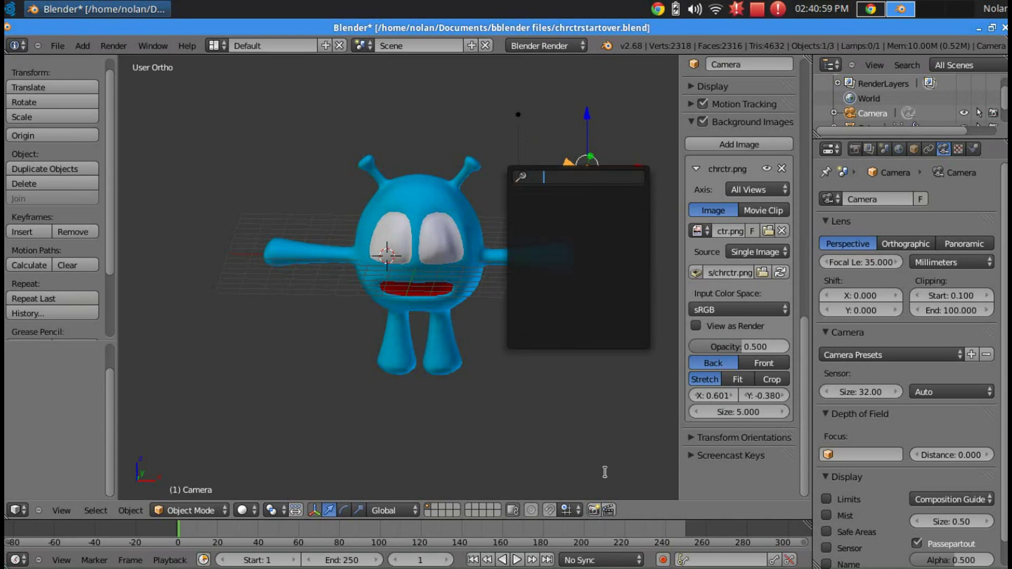
pyautogui.press('space')
pyautogui.press('Escape')
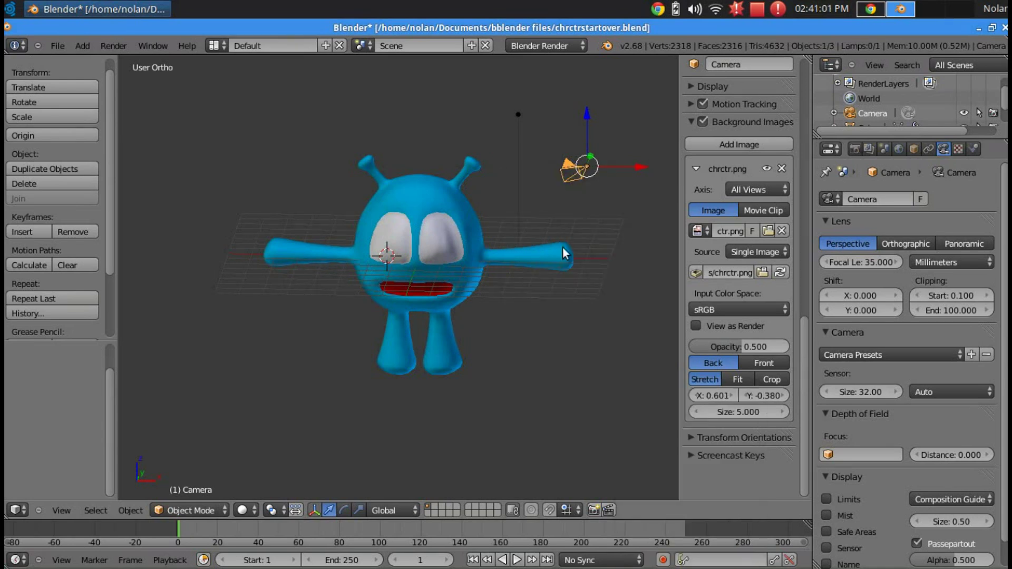
# Clear the camera's rotation and location, and move it -5.664 along Y in front of the character.
pyautogui.hotkey('alt', 'r')
pyautogui.hotkey('alt', 'g')
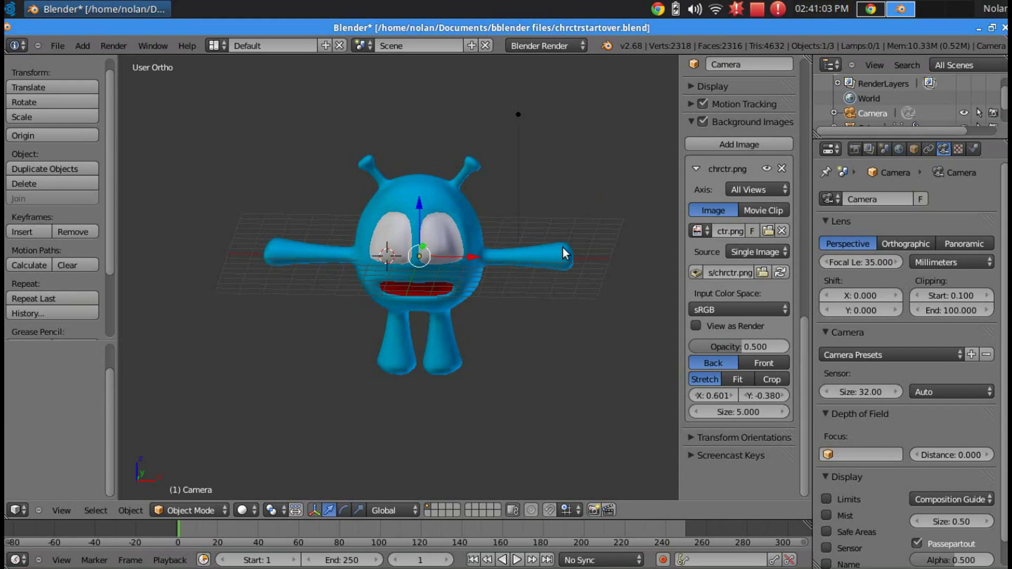
pyautogui.moveTo(562, 247); pyautogui.dragTo(425, 262, button='middle')
pyautogui.moveTo(495, 255); pyautogui.dragTo(268, 270)
# In side view, move the camera -4.554 along Y away from the character and rotate it 90° to face the character.
pyautogui.press('KP_3')
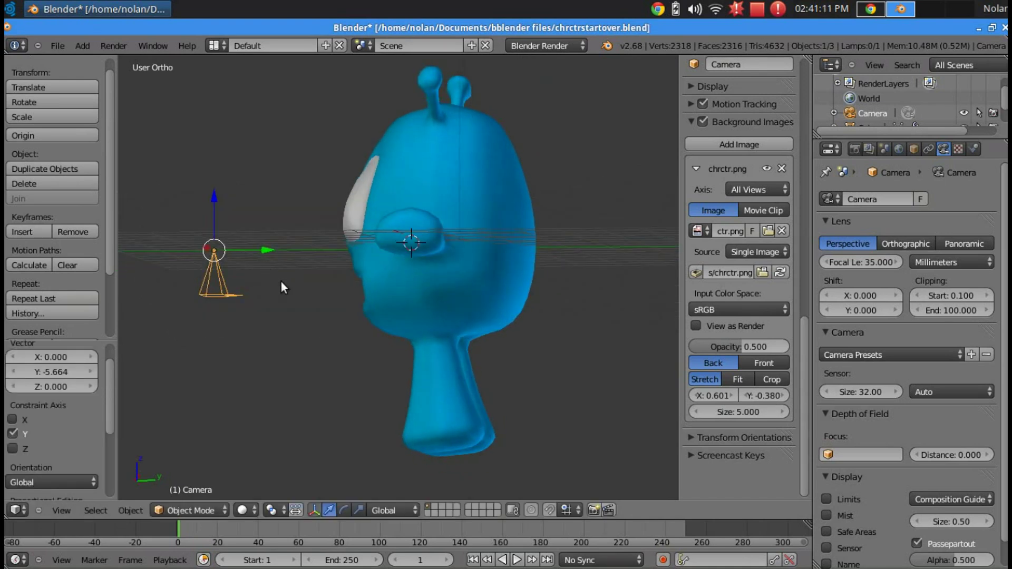
pyautogui.keyDown('shift'); pyautogui.moveTo(280, 280); pyautogui.dragTo(466, 316, button='middle'); pyautogui.keyUp('shift')
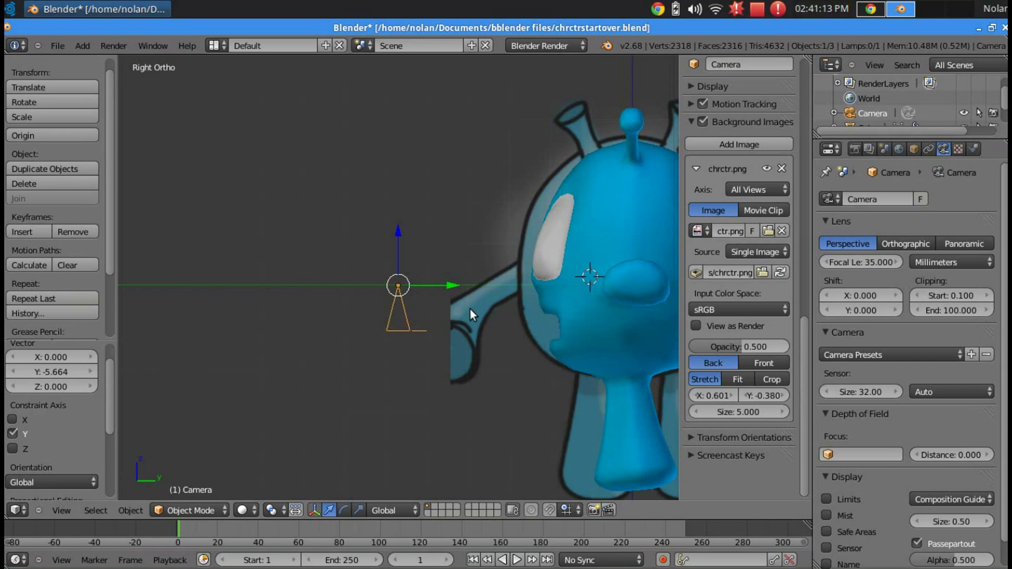
pyautogui.moveTo(444, 283); pyautogui.dragTo(256, 282)
pyautogui.write('r90')
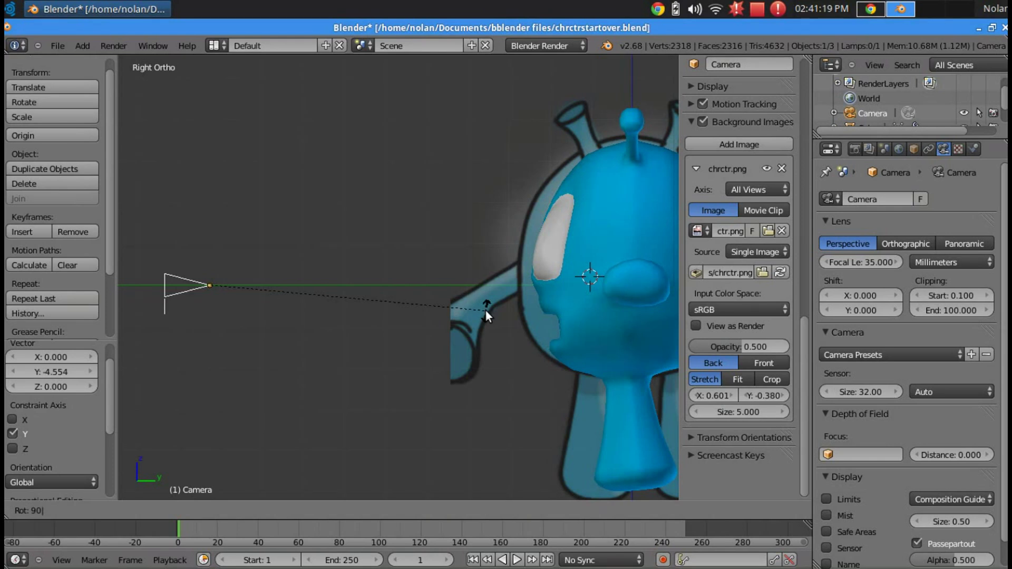
pyautogui.press('Return')
# Move the camera a further -2.335 along Y and check the character's framing through the camera view.
pyautogui.moveTo(460, 307); pyautogui.dragTo(291, 309, button='middle')
pyautogui.moveTo(274, 293); pyautogui.dragTo(187, 301)
pyautogui.moveTo(187, 300); pyautogui.dragTo(264, 327, button='middle')
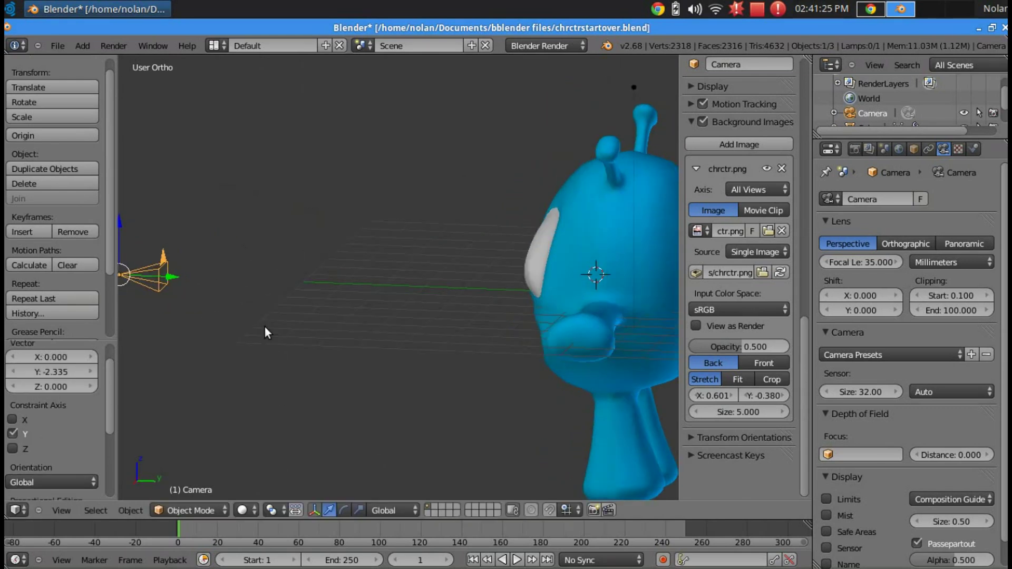
pyautogui.press('KP_0')
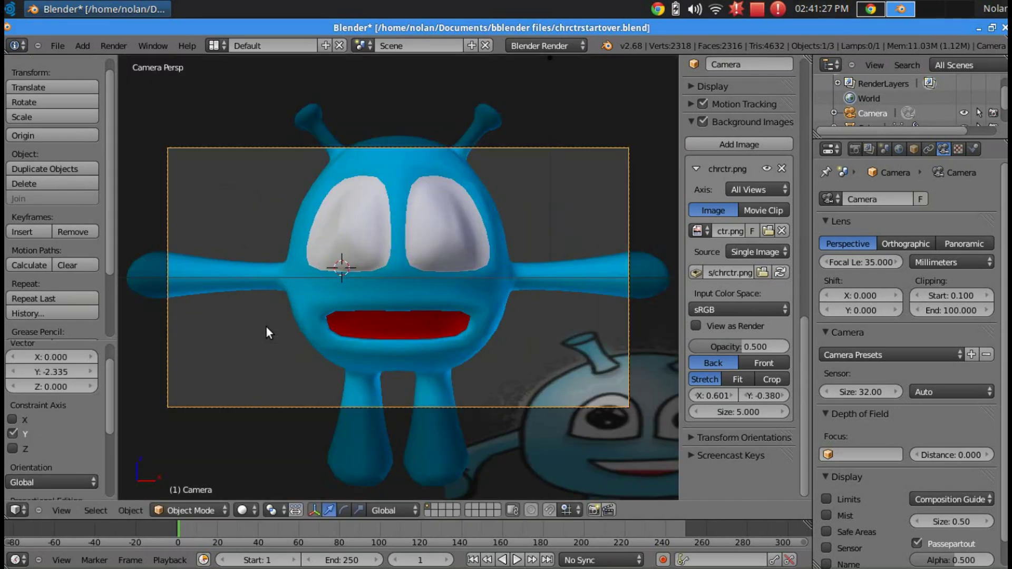
pyautogui.press('KP_0')
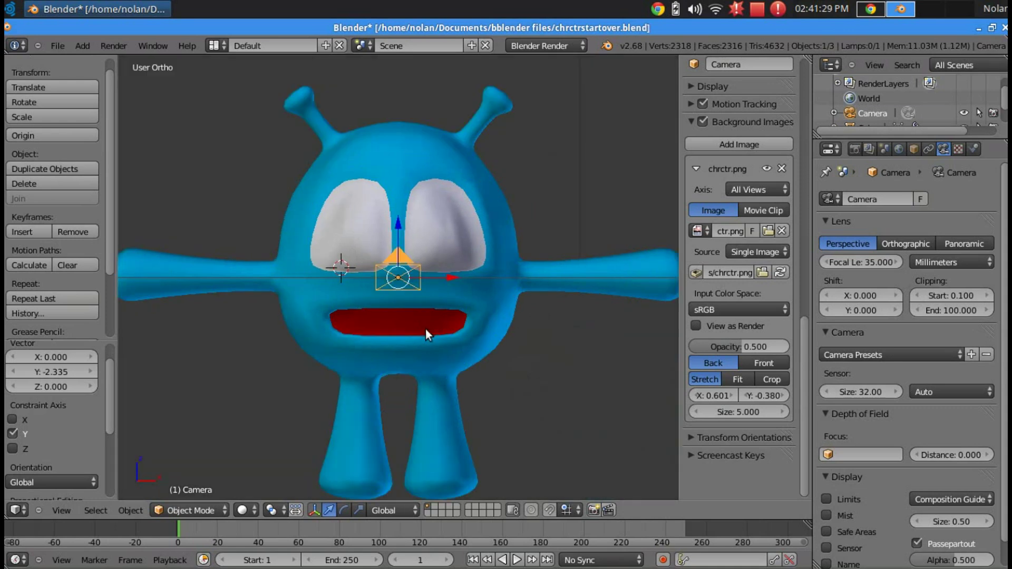
# Move the camera -5.434 along Y to fit more of the character in frame, and render the image from its view.
pyautogui.press('KP_3')
pyautogui.scroll(-4, 401, 329)
pyautogui.moveTo(274, 279); pyautogui.dragTo(130, 279)
pyautogui.press('KP_0')
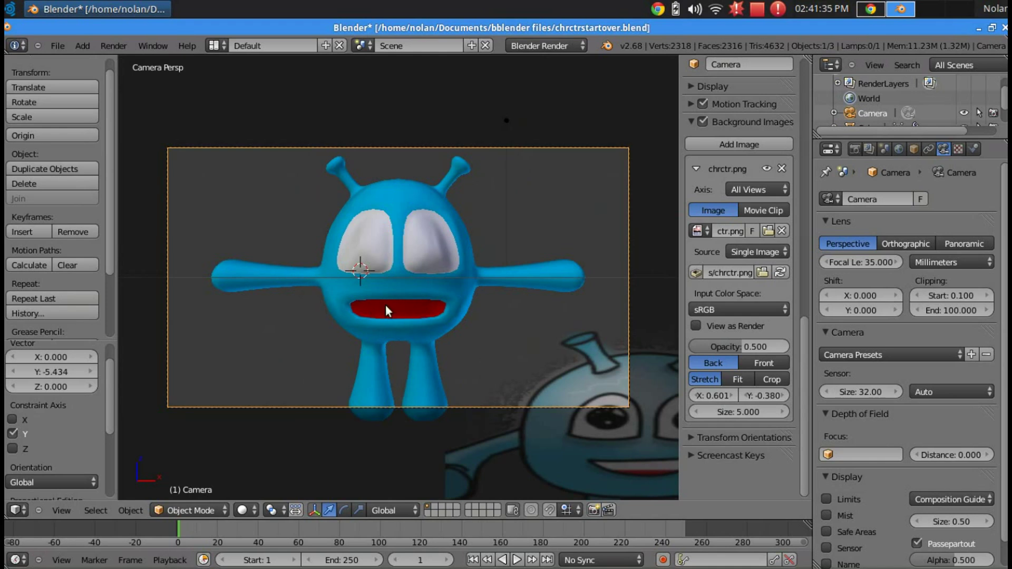
pyautogui.press('F12')
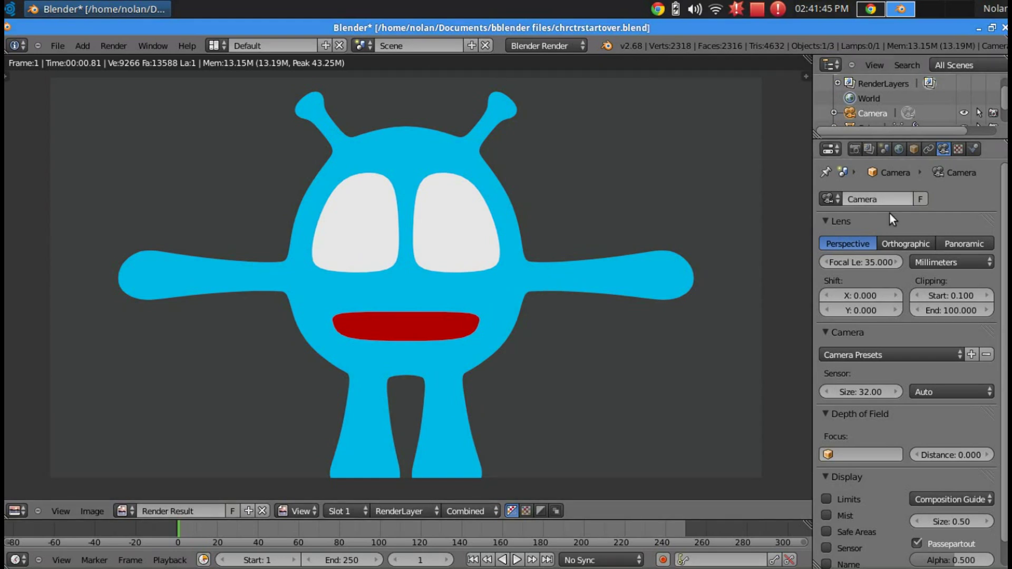
# Enable the Edge option in the render settings' post processing.
pyautogui.scroll(-2, 895, 248)
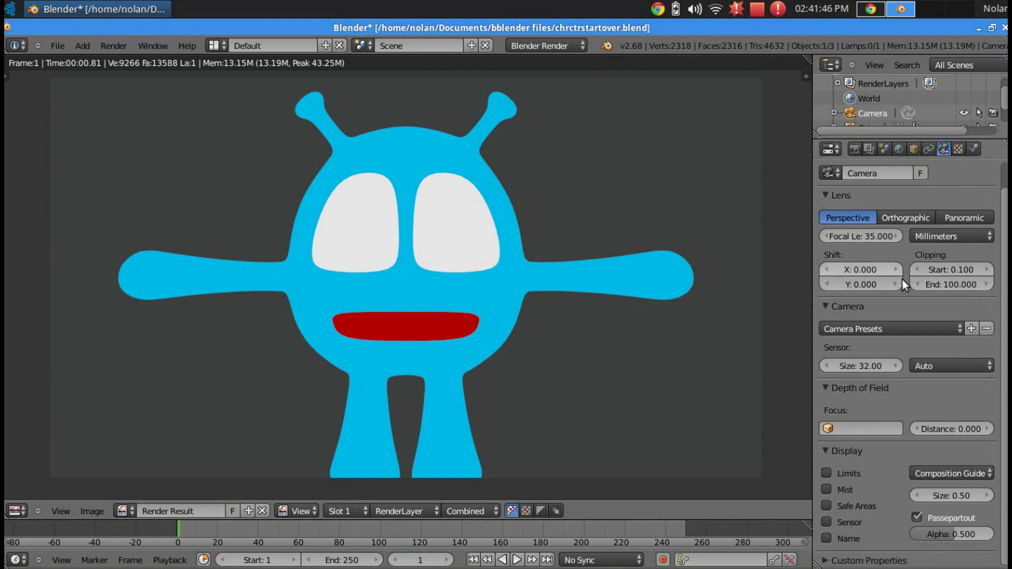
pyautogui.click(851, 152)
pyautogui.scroll(-6, 868, 397)
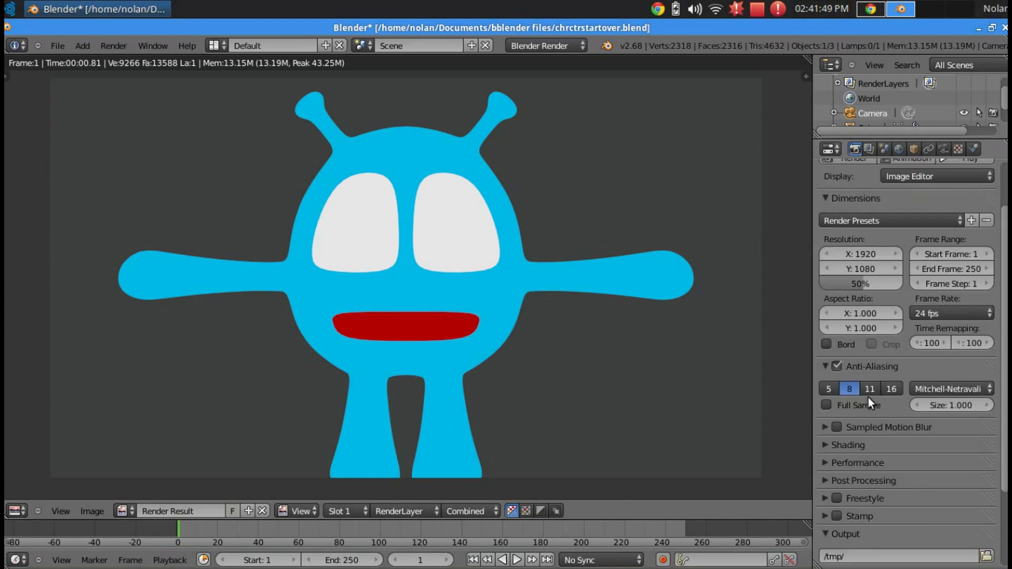
pyautogui.scroll(3, 897, 469)
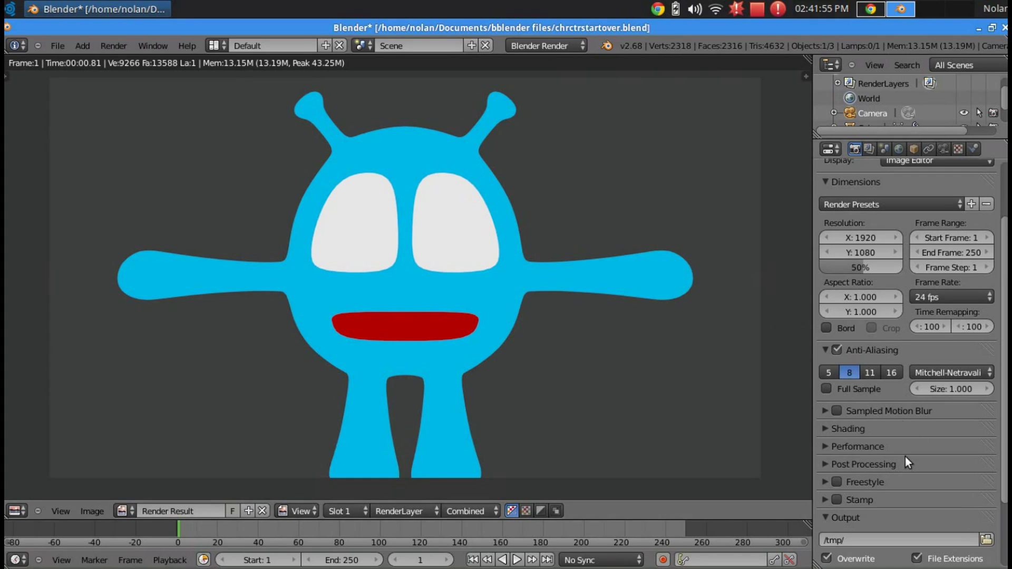
pyautogui.scroll(-4, 896, 470)
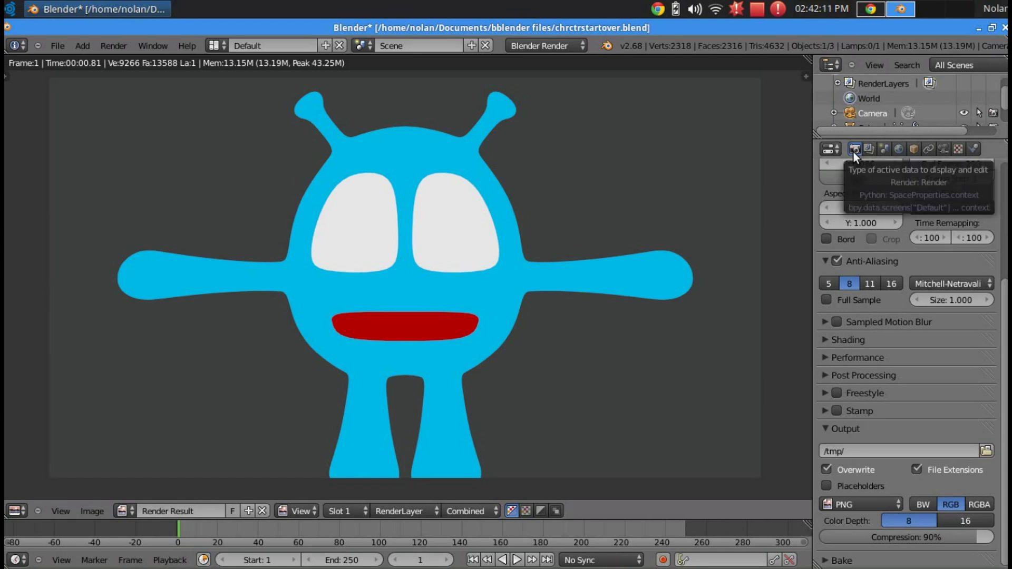
pyautogui.click(823, 377)
pyautogui.scroll(-3, 896, 379)
pyautogui.click(916, 381)
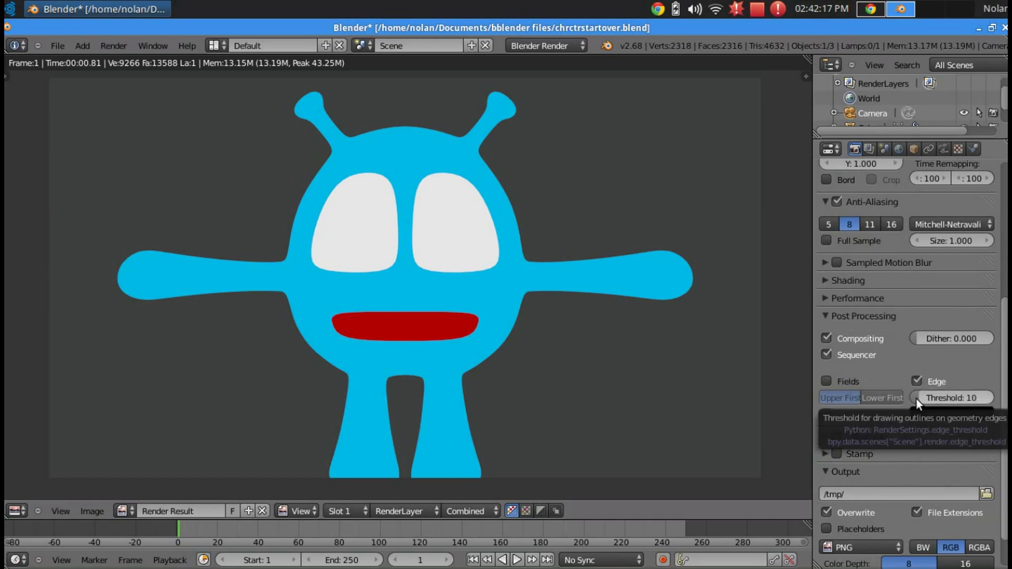
# Set the edge threshold to 0.
pyautogui.click(915, 398)
pyautogui.write('0')
pyautogui.press('Return')
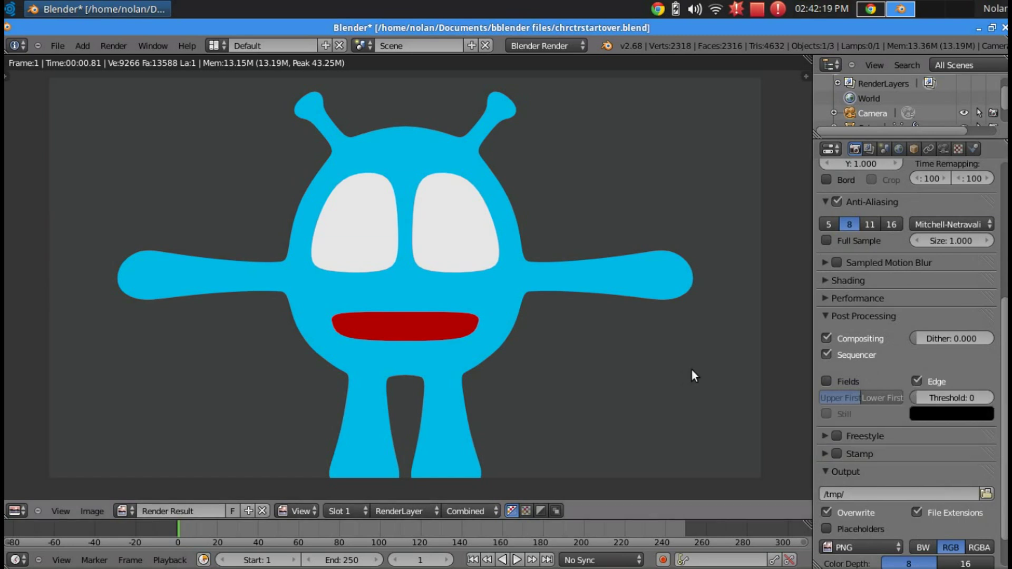
# Set the edge threshold to 2 and render the image again.
pyautogui.click(915, 399)
pyautogui.write('2')
pyautogui.press('Return')
pyautogui.press('F12')
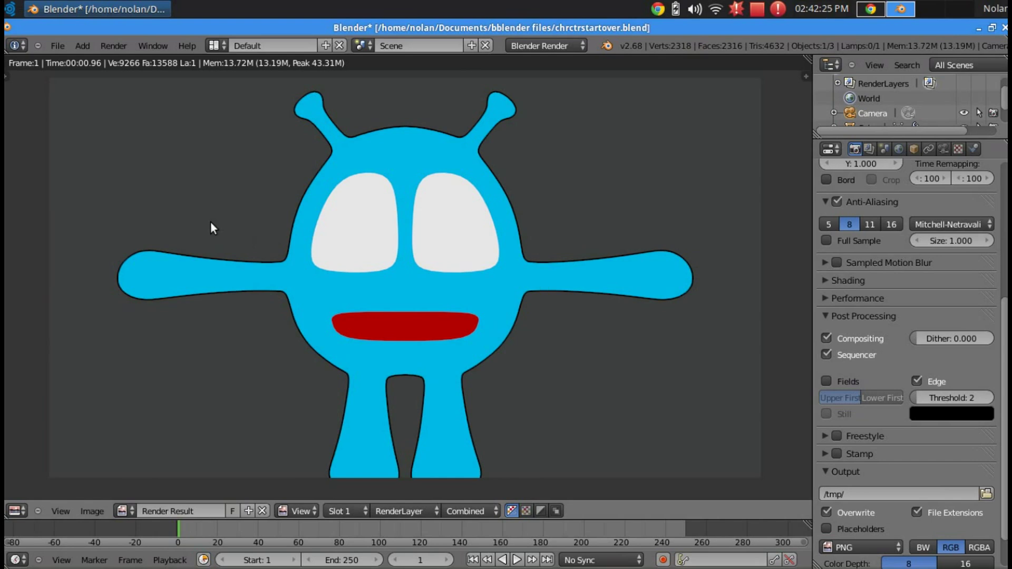
# Examine the outlines around the character in the rendered image and return to the 3D view.
pyautogui.scroll(-2, 580, 368)
pyautogui.scroll(3, 580, 369)
pyautogui.scroll(-1, 580, 369)
pyautogui.scroll(-1, 436, 320)
pyautogui.scroll(2, 435, 319)
pyautogui.scroll(-1, 435, 319)
pyautogui.press('Escape')
# Select the character and turn off Shadeless for its blue body material.
pyautogui.scroll(3, 592, 301)
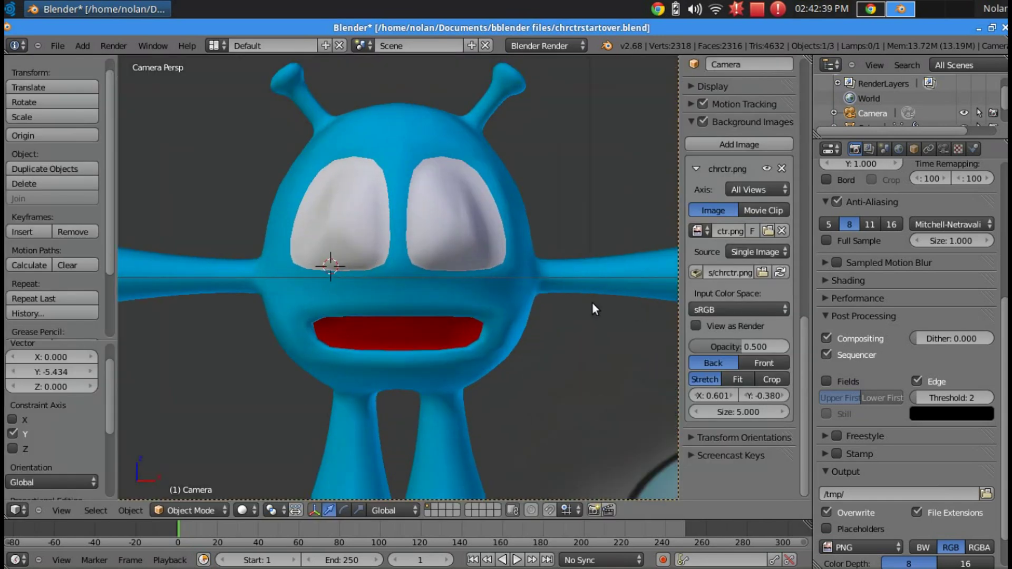
pyautogui.rightClick(553, 288)
pyautogui.scroll(-2, 527, 281)
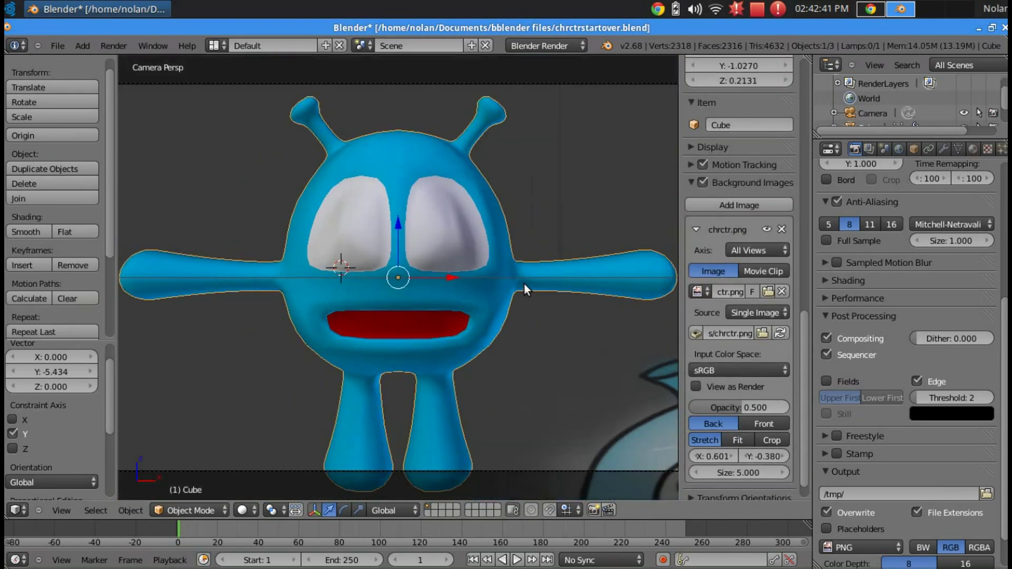
pyautogui.scroll(1, 523, 283)
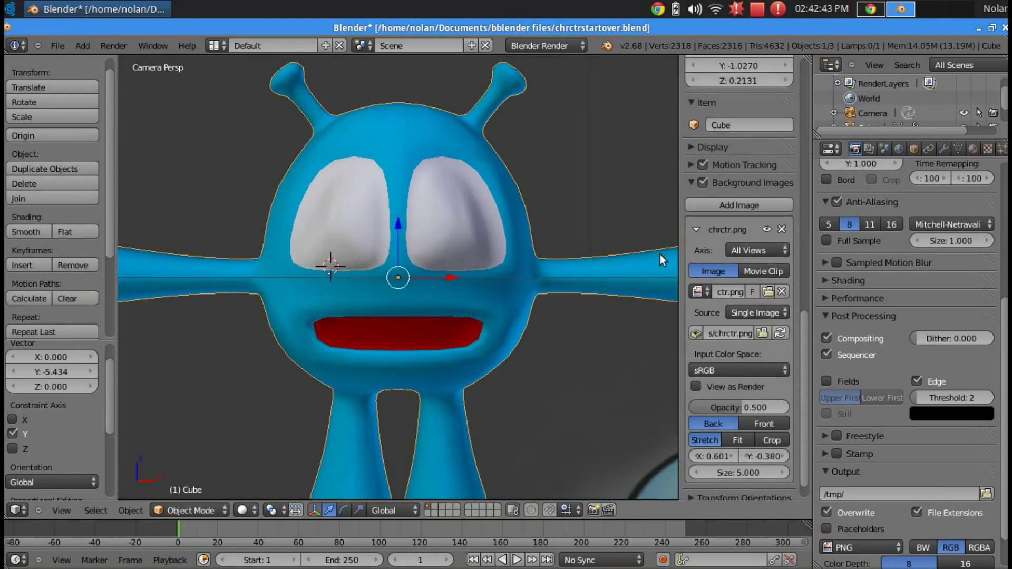
pyautogui.click(973, 150)
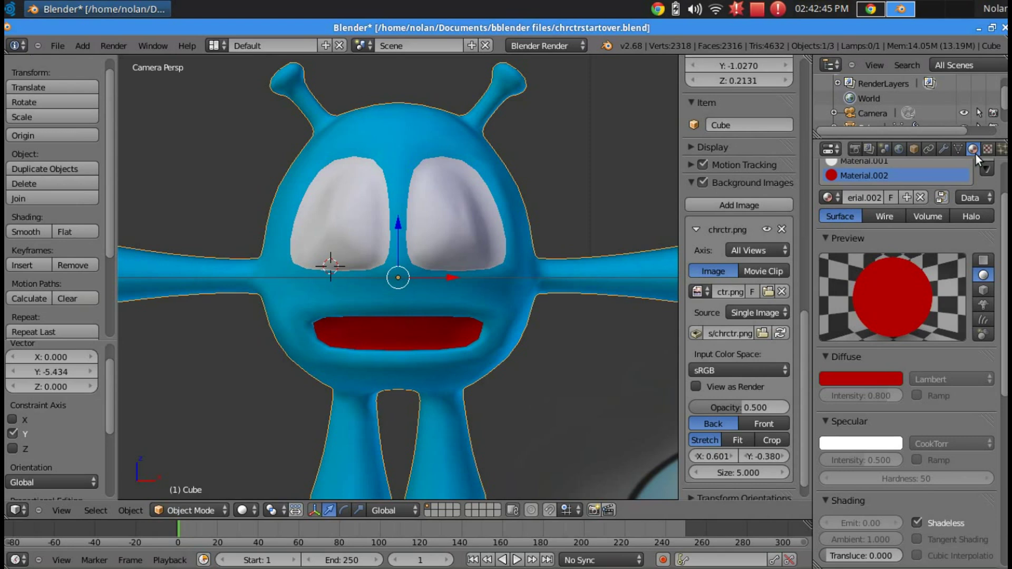
pyautogui.click(870, 202)
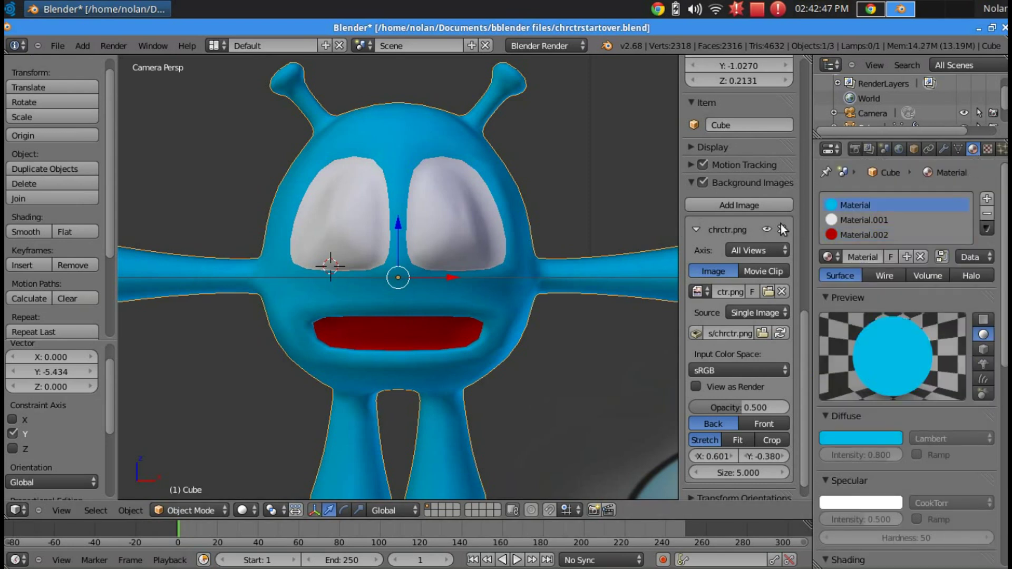
pyautogui.scroll(2, 497, 286)
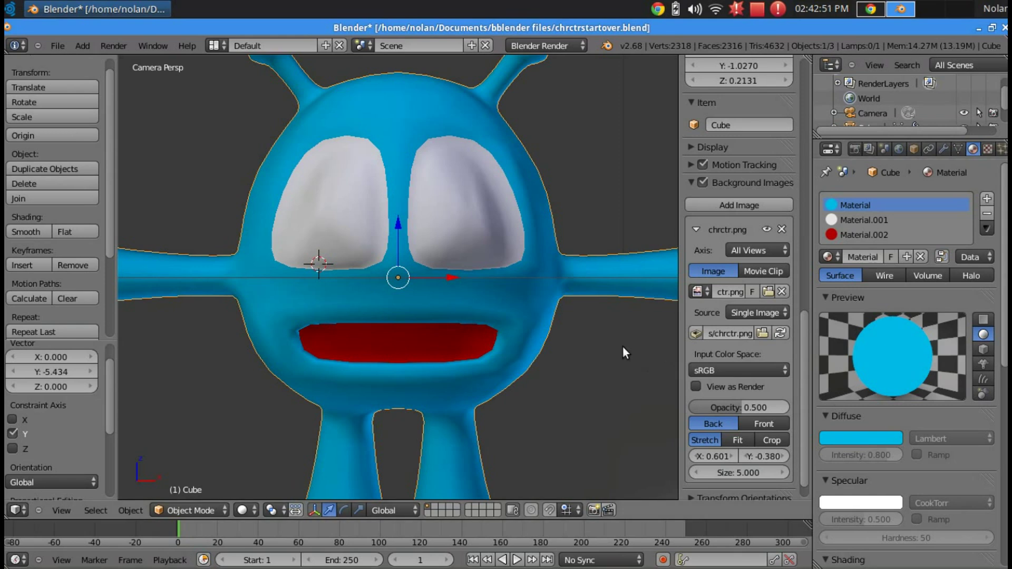
pyautogui.scroll(-4, 925, 459)
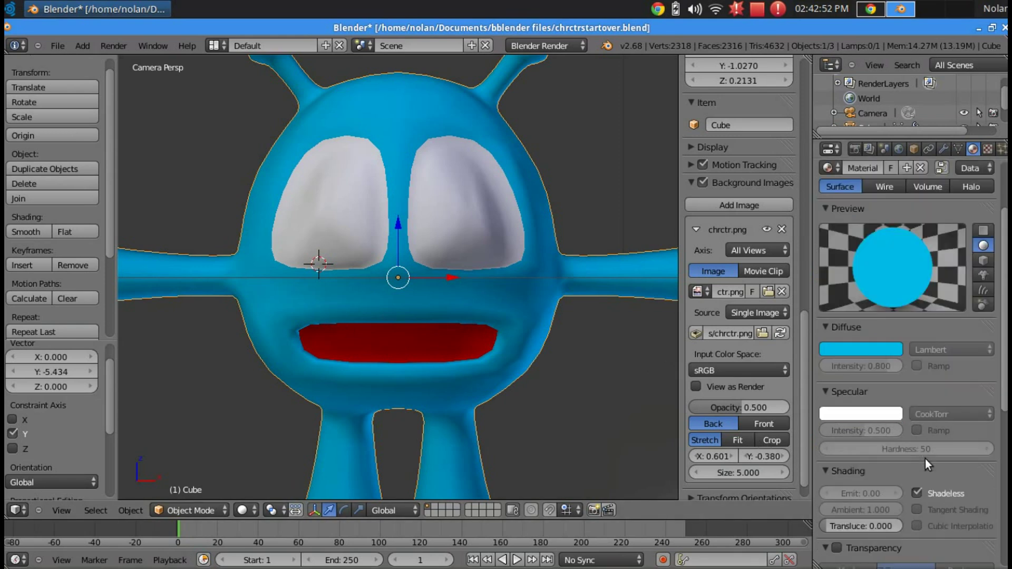
pyautogui.click(927, 492)
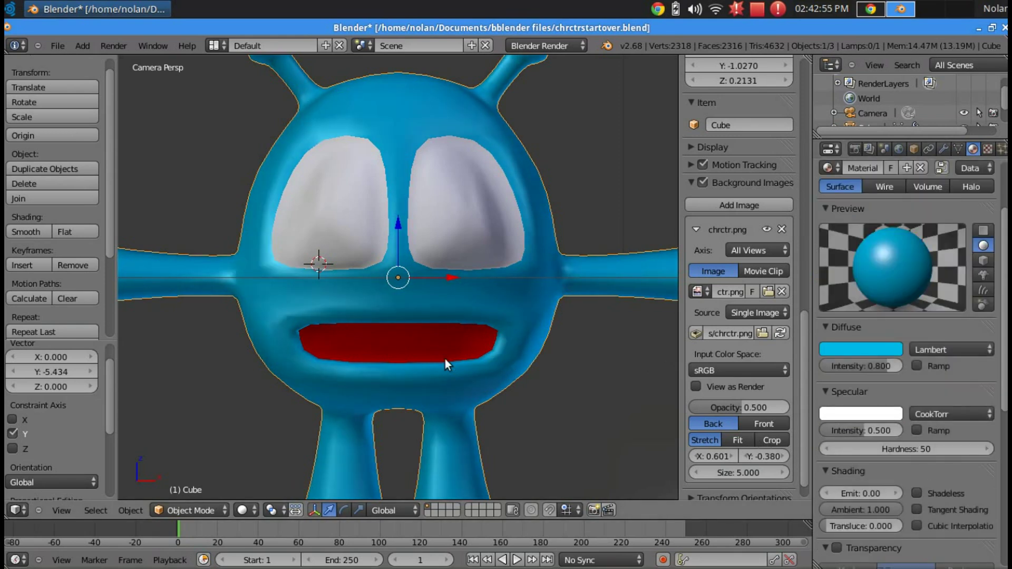
# Render the image, examine the lighting on the blue body, and close the render.
pyautogui.press('F12')
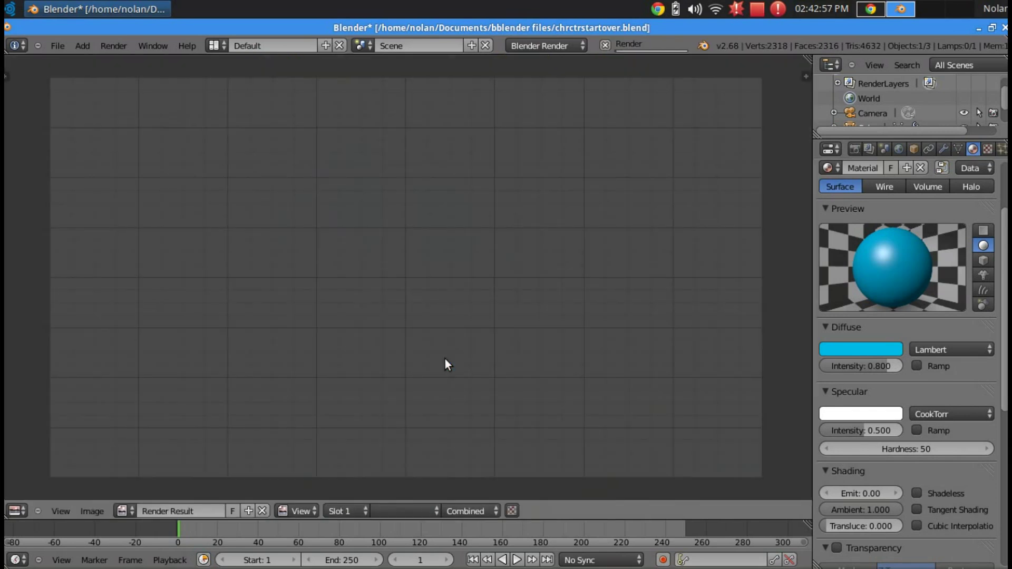
pyautogui.scroll(-3, 565, 309)
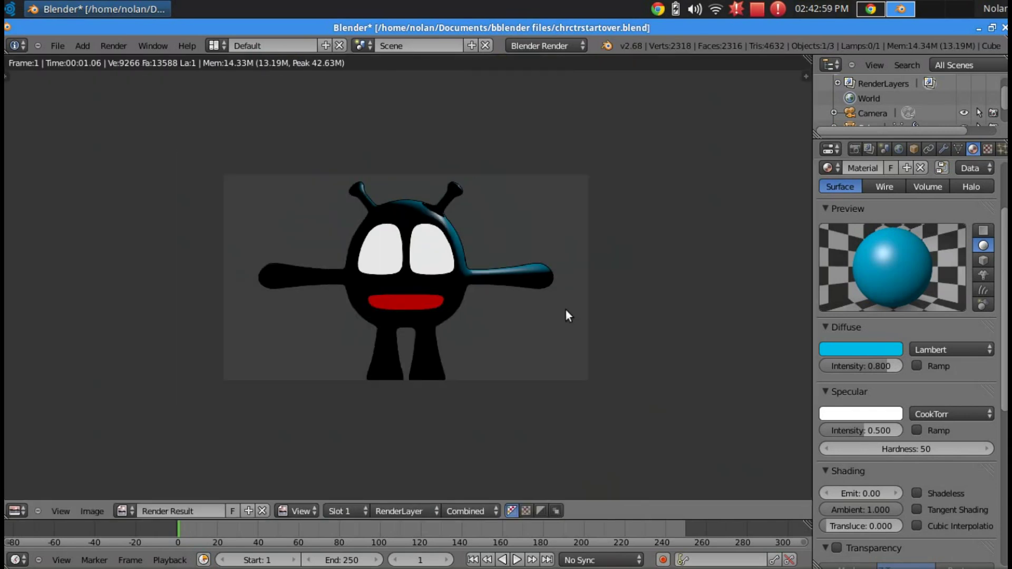
pyautogui.scroll(4, 565, 308)
pyautogui.scroll(-1, 406, 286)
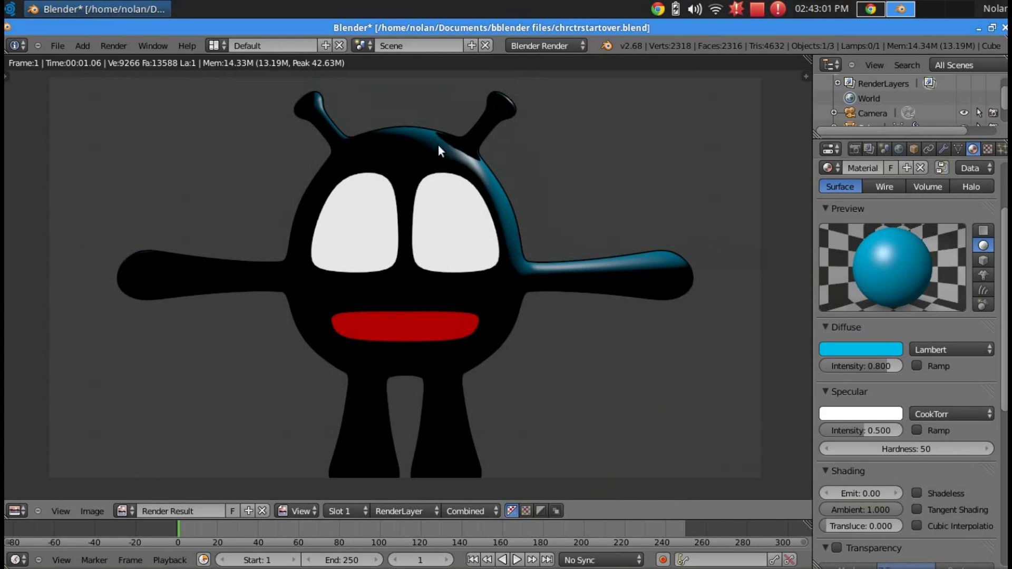
pyautogui.press('Escape')
# Select the lamp and switch the render engine to Blender Game.
pyautogui.scroll(-3, 488, 221)
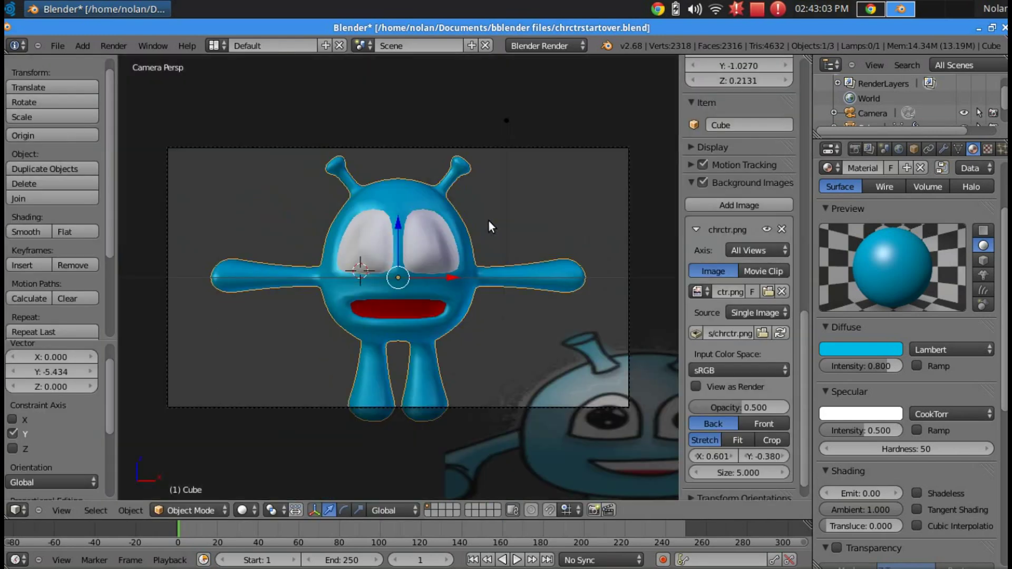
pyautogui.moveTo(489, 223); pyautogui.dragTo(454, 335, button='middle')
pyautogui.rightClick(536, 94)
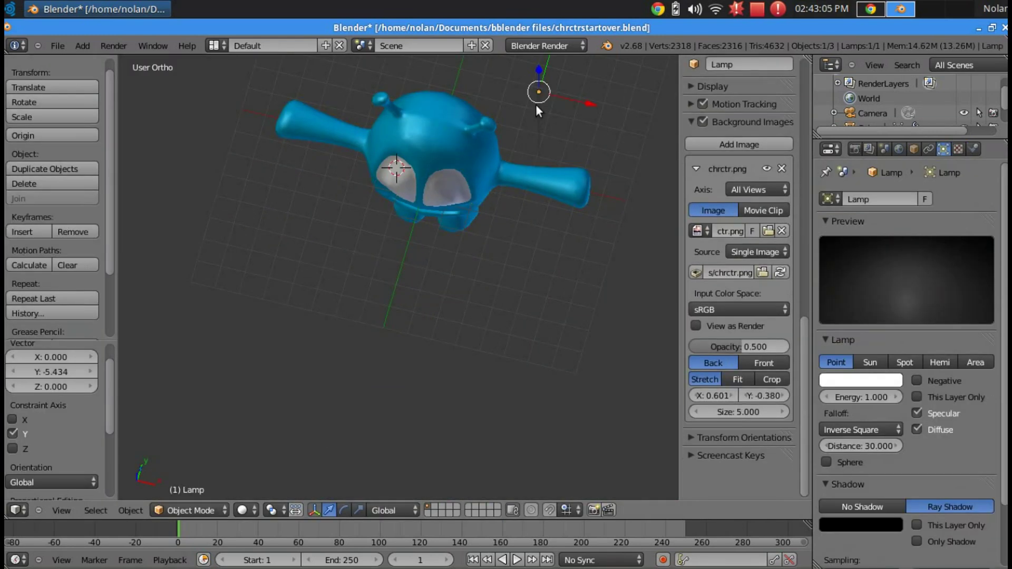
pyautogui.click(558, 46)
pyautogui.click(555, 78)
pyautogui.scroll(-3, 578, 240)
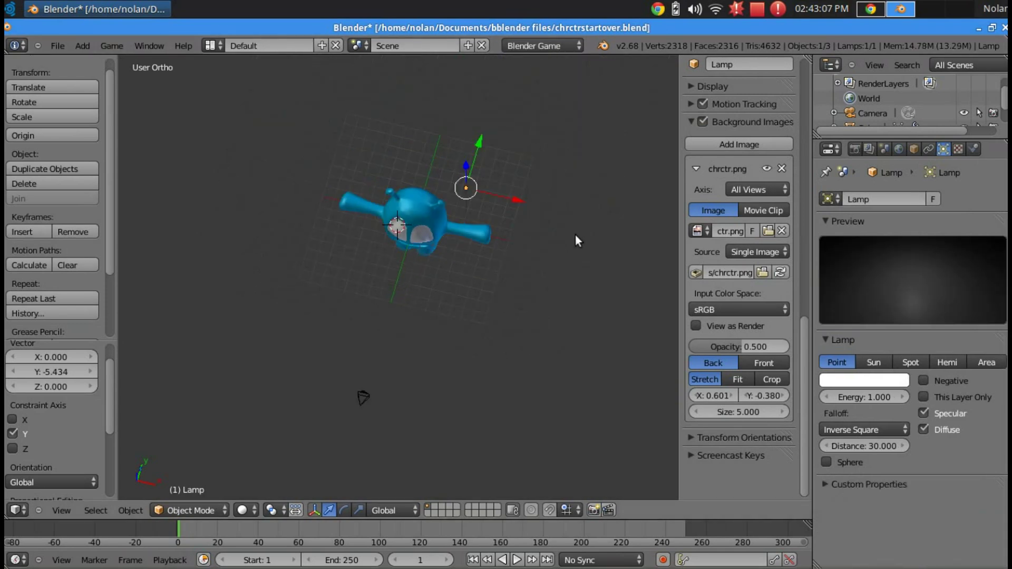
# Move the lamp -16.181 along Y to the front of the character and switch the viewport to textured shading.
pyautogui.moveTo(489, 140); pyautogui.dragTo(441, 311)
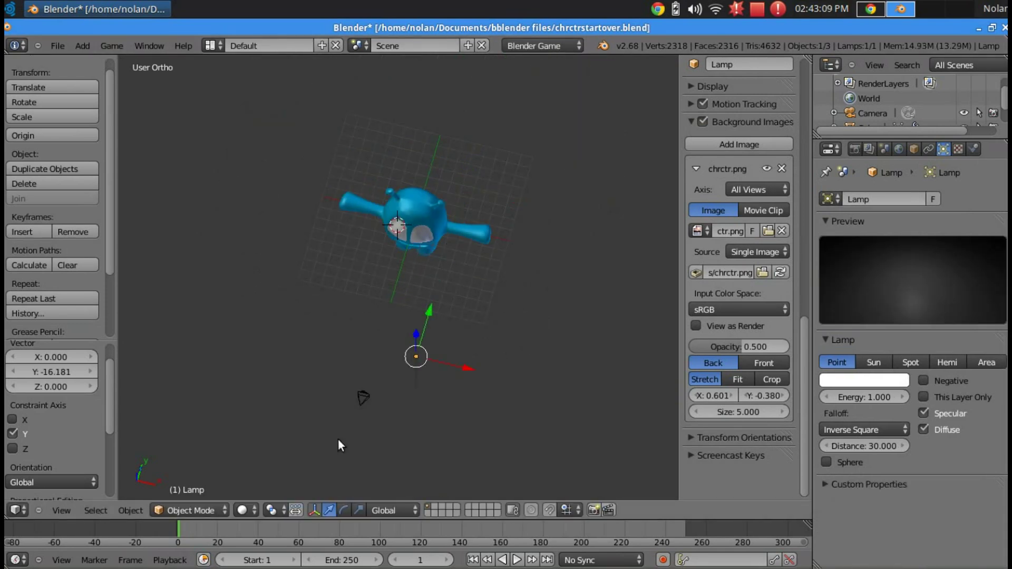
pyautogui.click(245, 509)
pyautogui.click(290, 448)
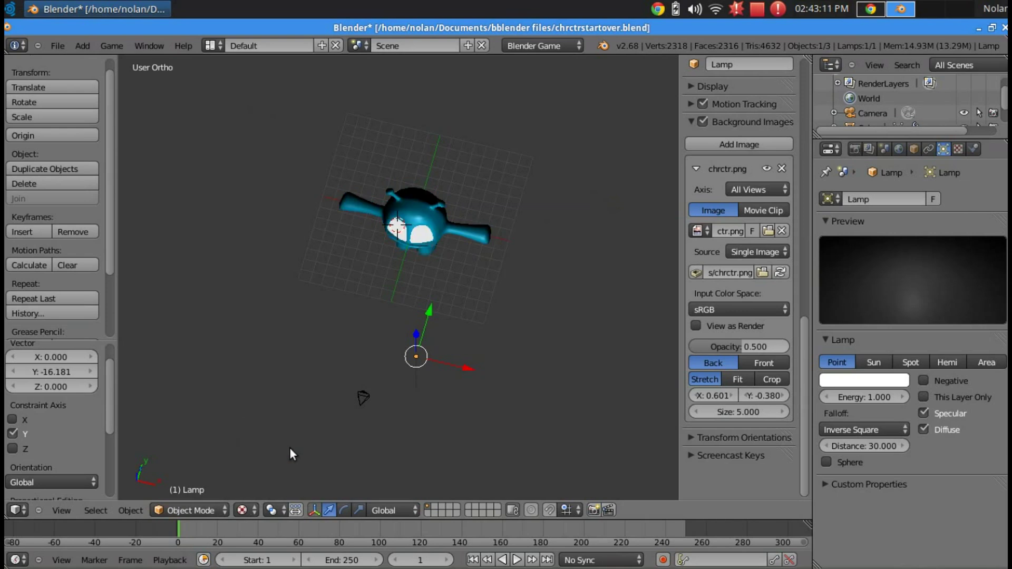
pyautogui.moveTo(520, 343); pyautogui.dragTo(543, 328, button='middle')
pyautogui.scroll(3, 584, 267)
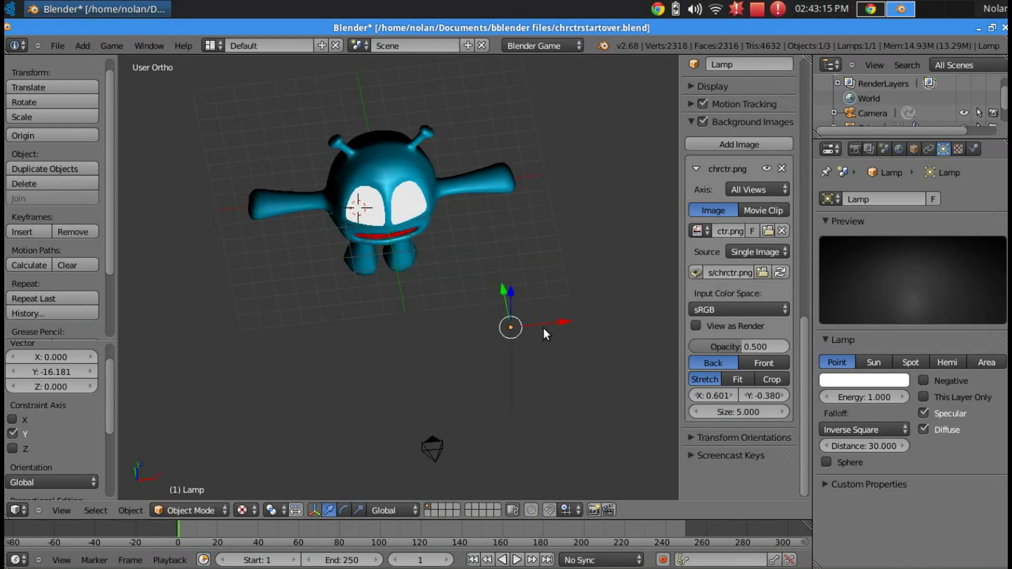
# Scale the lamp by about 7.6 and shift it along Y and by -1.358 along X.
pyautogui.press('s')
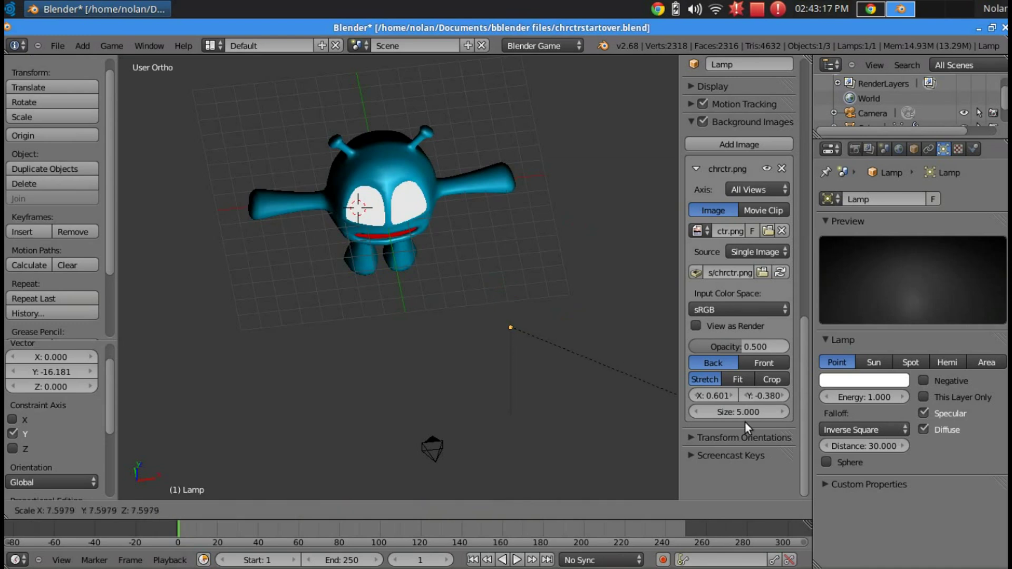
pyautogui.click(745, 422)
pyautogui.press('g')
pyautogui.press('y')
pyautogui.click(482, 216)
pyautogui.press('g')
pyautogui.press('x')
pyautogui.click(496, 233)
# Lower the lamp by -7.826 along Z in front of the character.
pyautogui.moveTo(495, 233); pyautogui.dragTo(467, 150, button='middle')
pyautogui.press('g')
pyautogui.press('z')
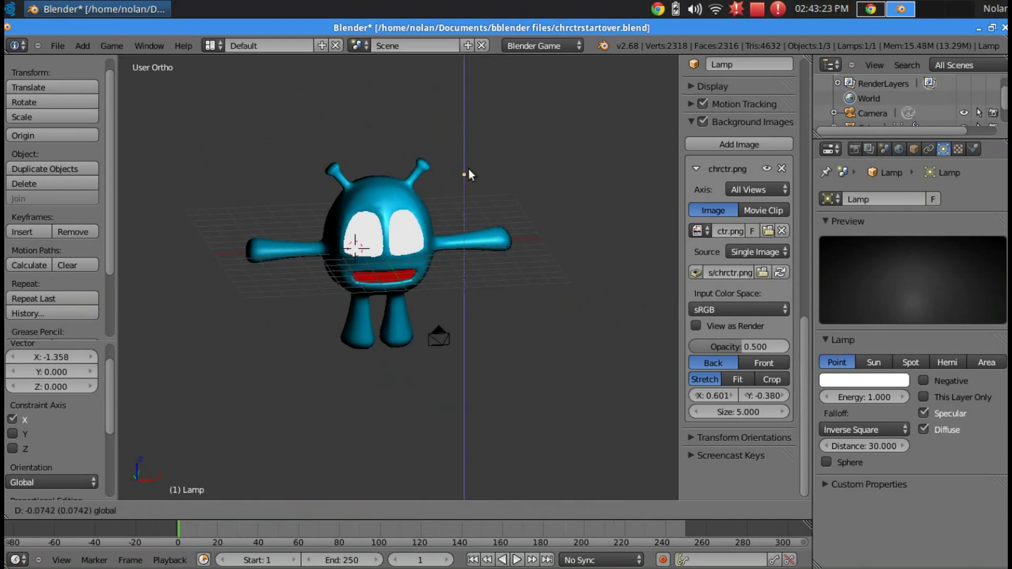
pyautogui.click(490, 298)
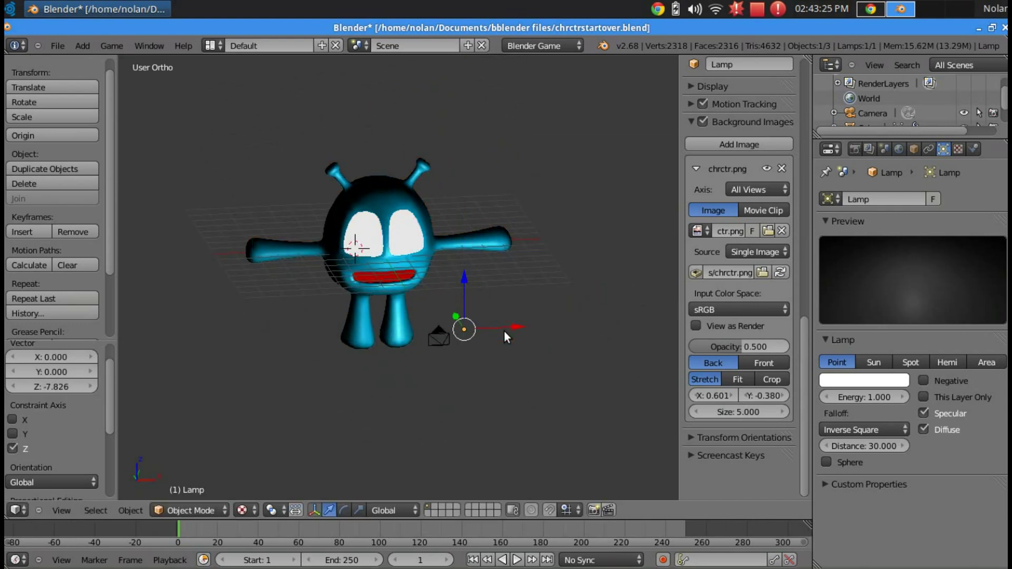
# Shift the lamp by -2.152 along X and duplicate it.
pyautogui.press('g')
pyautogui.press('x')
pyautogui.click(463, 338)
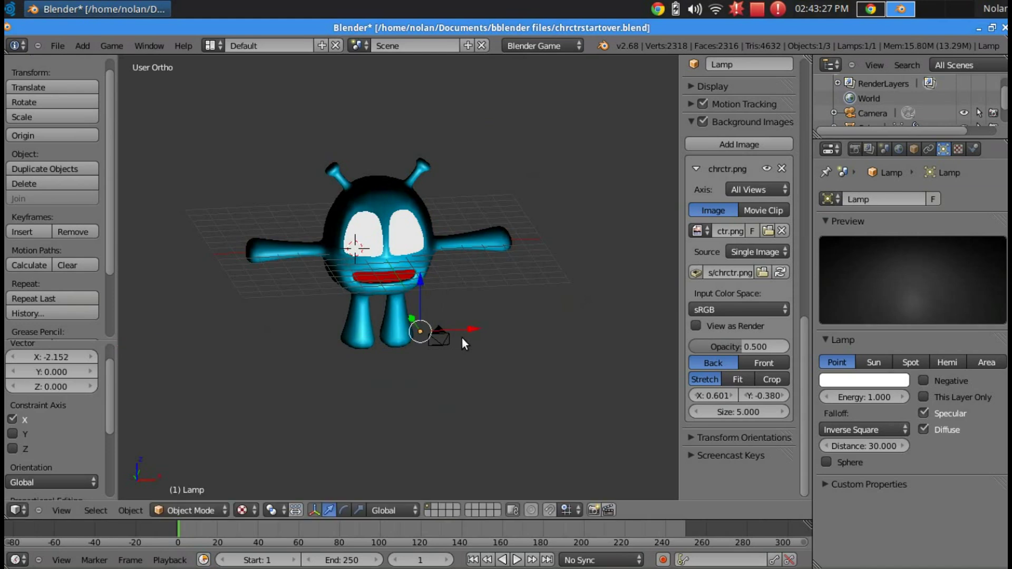
pyautogui.hotkey('shift', 'd')
pyautogui.click(462, 299)
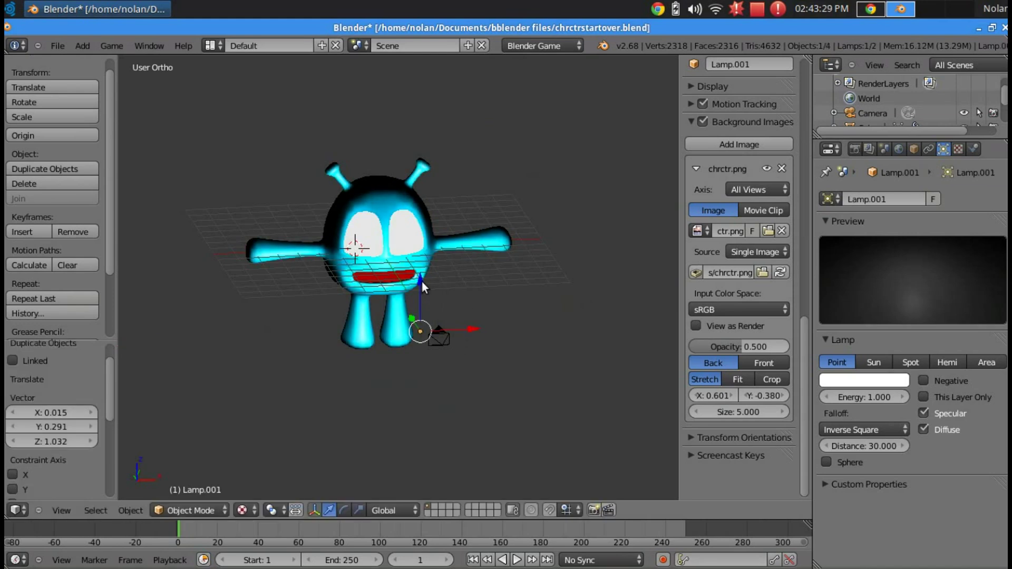
# Raise the duplicated lamp by 9.569 along Z and shift it by -0.213 along X above the character.
pyautogui.press('g')
pyautogui.press('z')
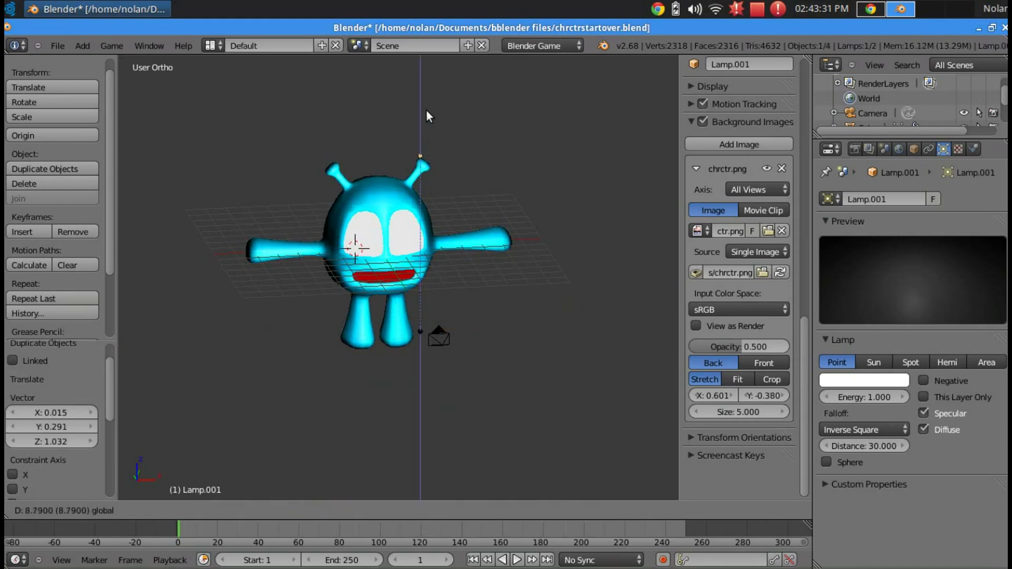
pyautogui.click(424, 105)
pyautogui.moveTo(424, 105); pyautogui.dragTo(449, 161, button='middle')
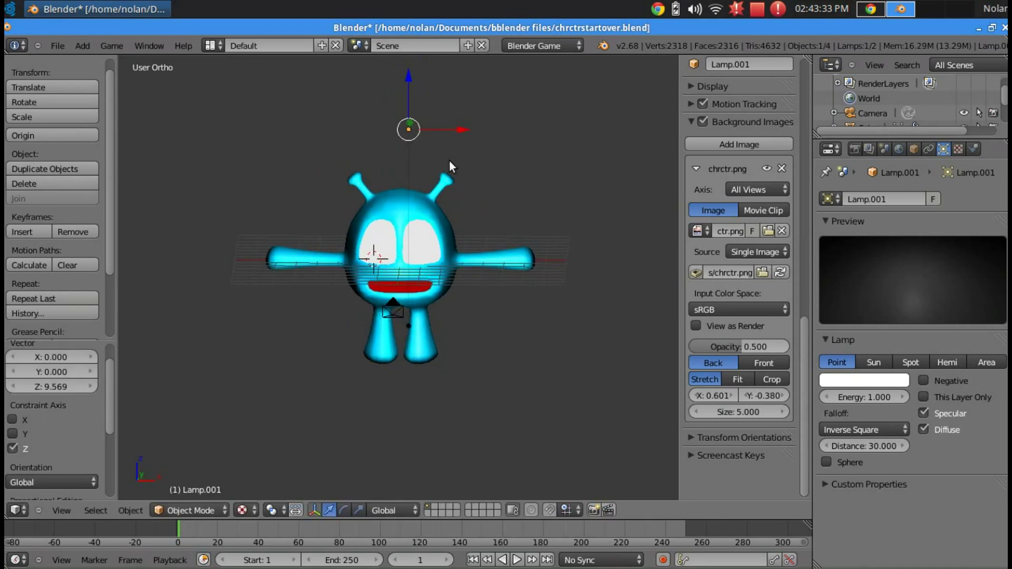
pyautogui.moveTo(461, 125)
pyautogui.mouseDown()
pyautogui.moveTo(532, 128)
pyautogui.moveTo(456, 128)
pyautogui.mouseUp()
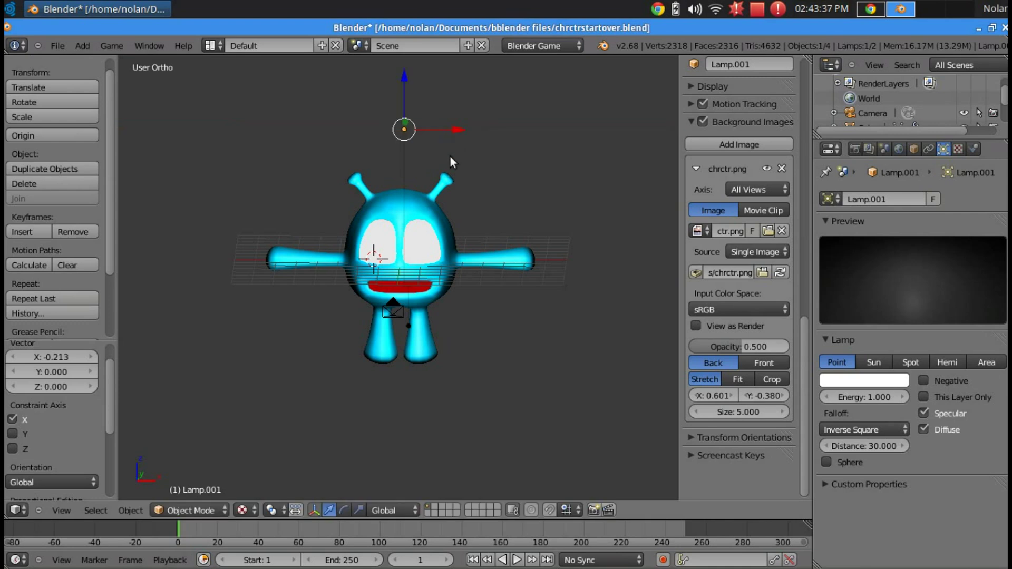
# Render the character with both lamps, then examine the lower lamp's placement from several angles and the front.
pyautogui.press('F12')
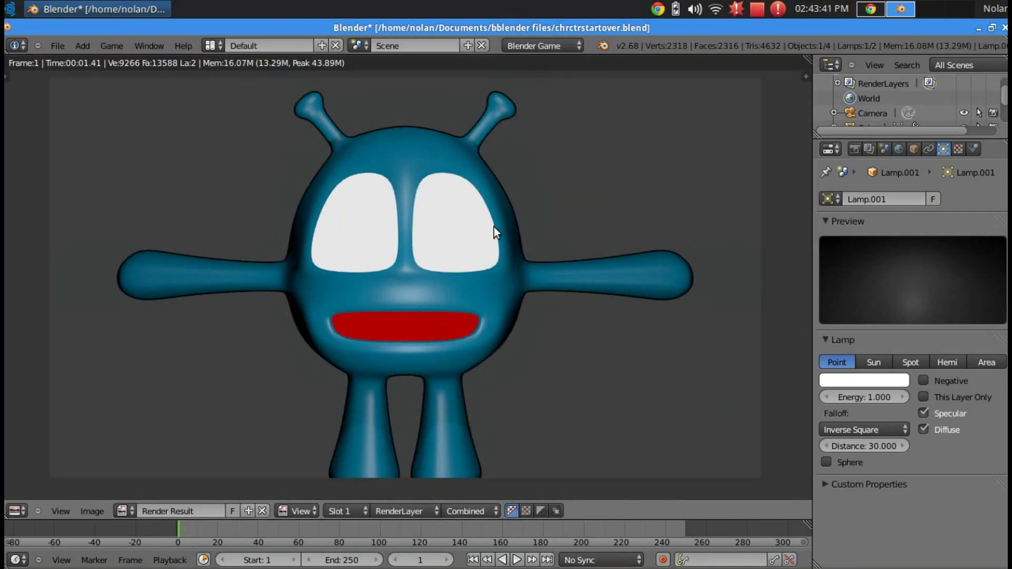
pyautogui.press('Escape')
pyautogui.scroll(2, 433, 340)
pyautogui.rightClick(413, 347)
pyautogui.press('KP_6')
pyautogui.press('KP_6')
pyautogui.press('KP_6')
pyautogui.moveTo(406, 384); pyautogui.dragTo(470, 301, button='middle')
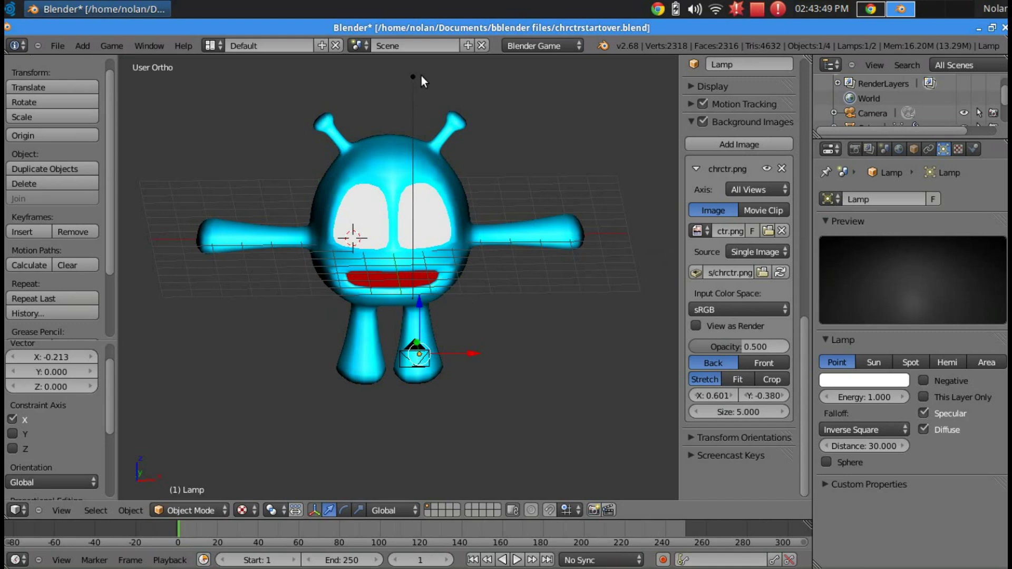
pyautogui.moveTo(424, 283); pyautogui.dragTo(423, 264, button='middle')
pyautogui.moveTo(437, 287); pyautogui.dragTo(486, 330, button='middle')
pyautogui.press('KP_1')
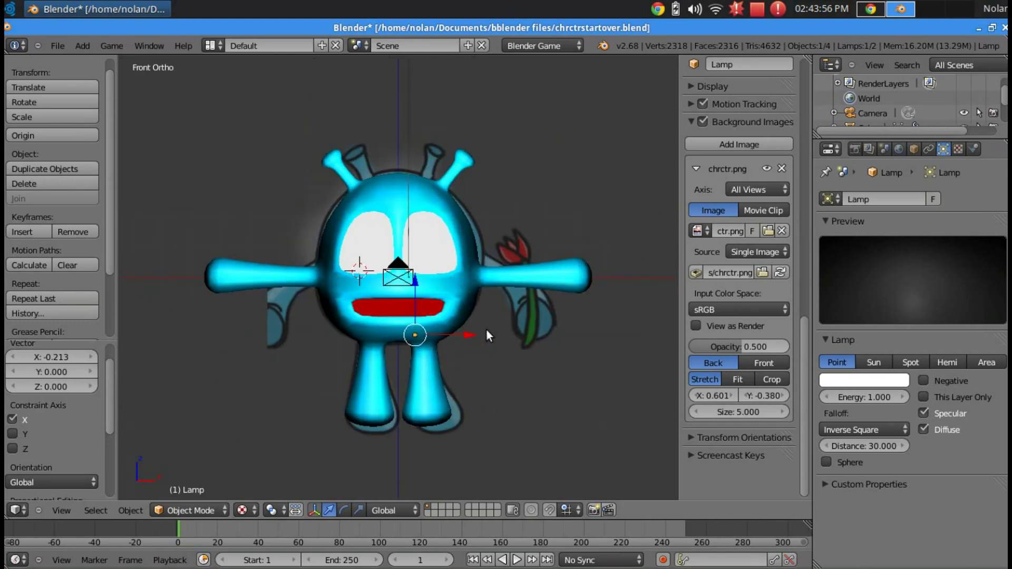
# Select the character's body, render it again and set its material's diffuse shader to Toon.
pyautogui.rightClick(466, 243)
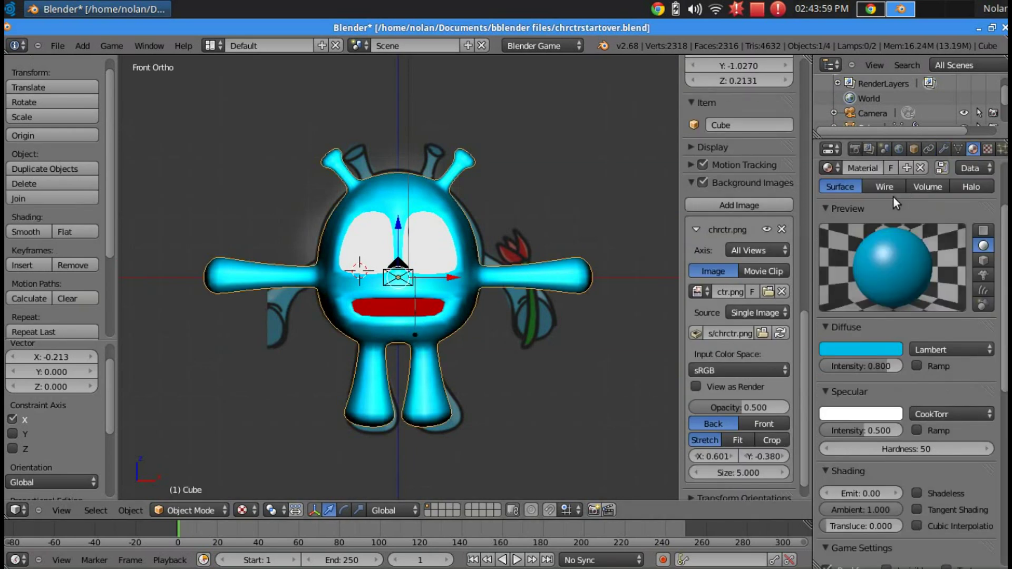
pyautogui.press('F12')
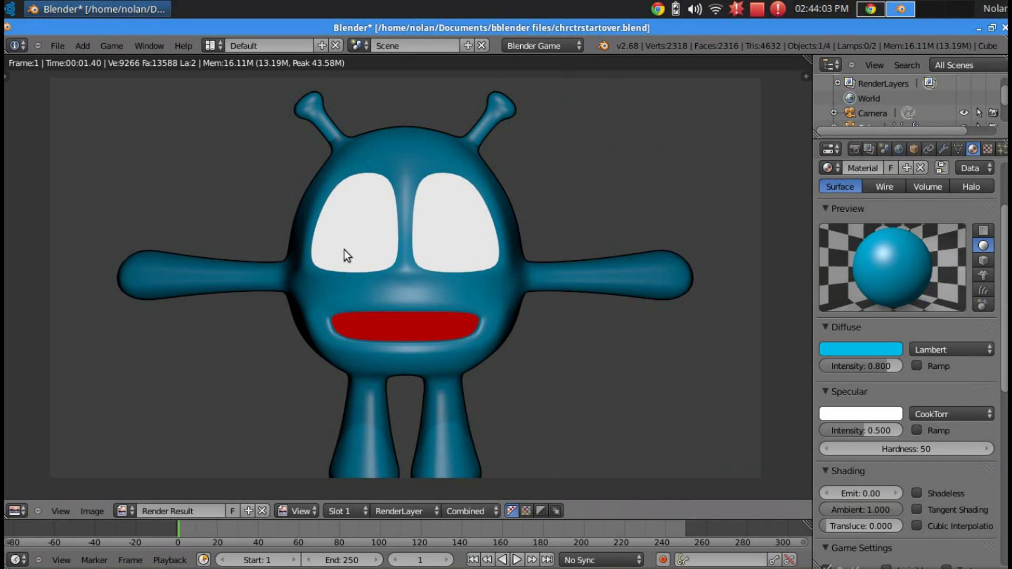
pyautogui.click(879, 350)
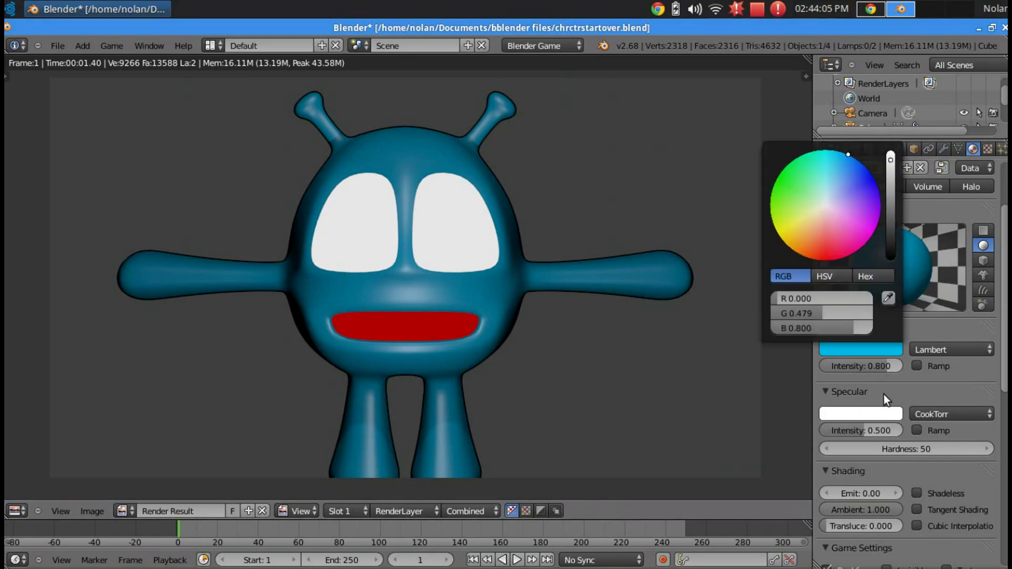
pyautogui.click(881, 350)
pyautogui.click(917, 392)
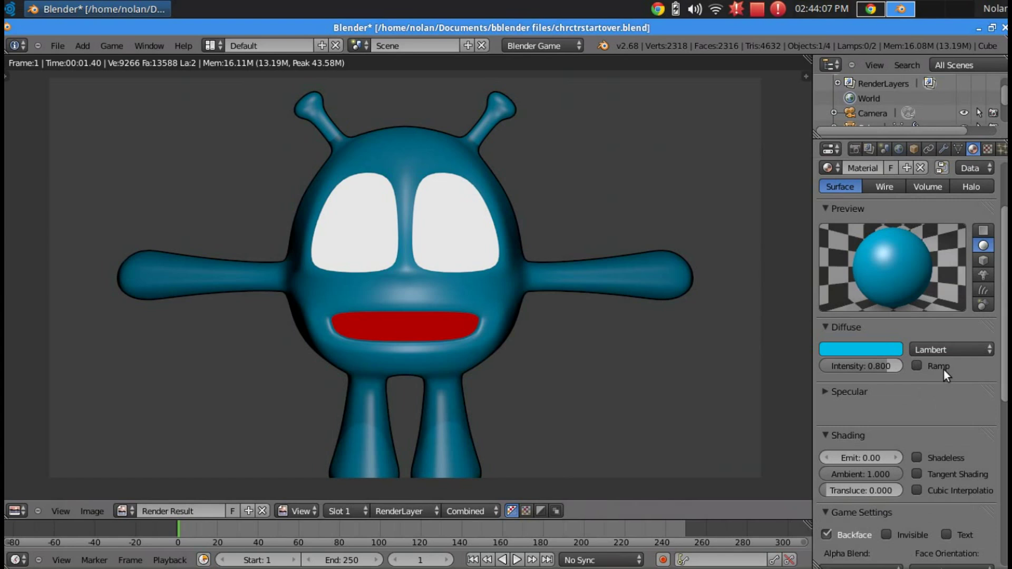
pyautogui.click(852, 391)
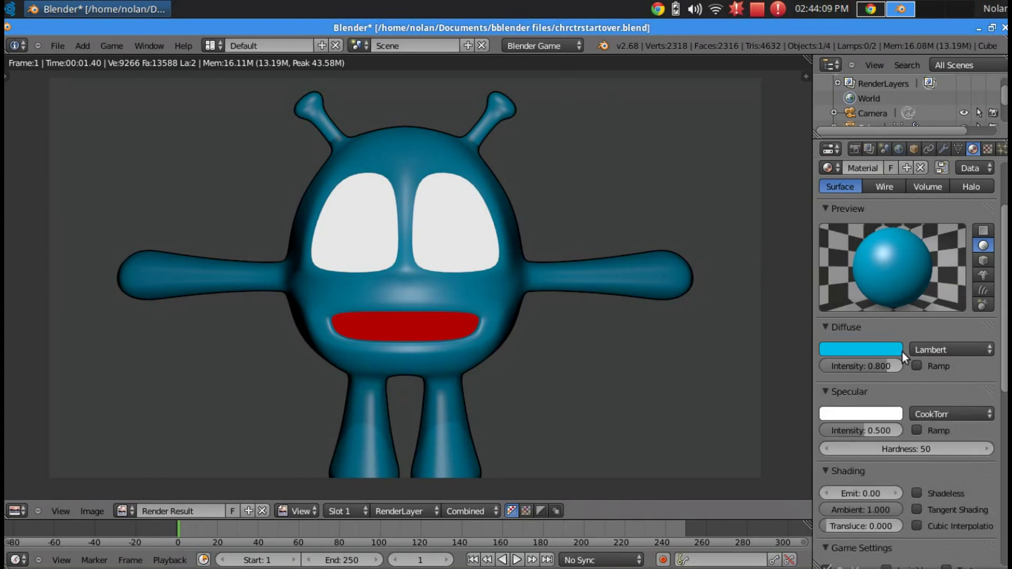
pyautogui.click(970, 347)
pyautogui.click(900, 303)
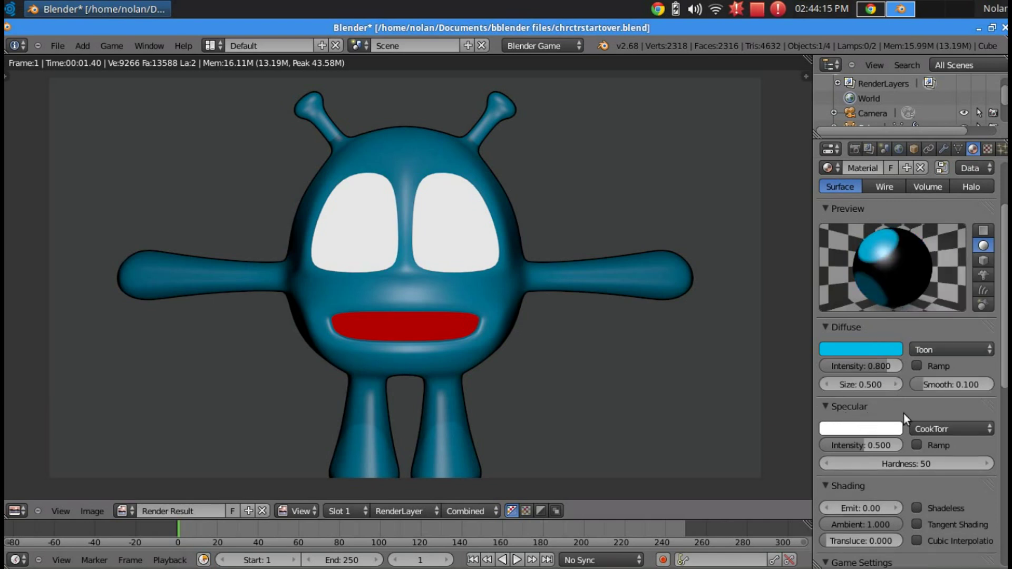
# Set the body material's specular shader to Toon with an intensity of 0.010.
pyautogui.click(960, 427)
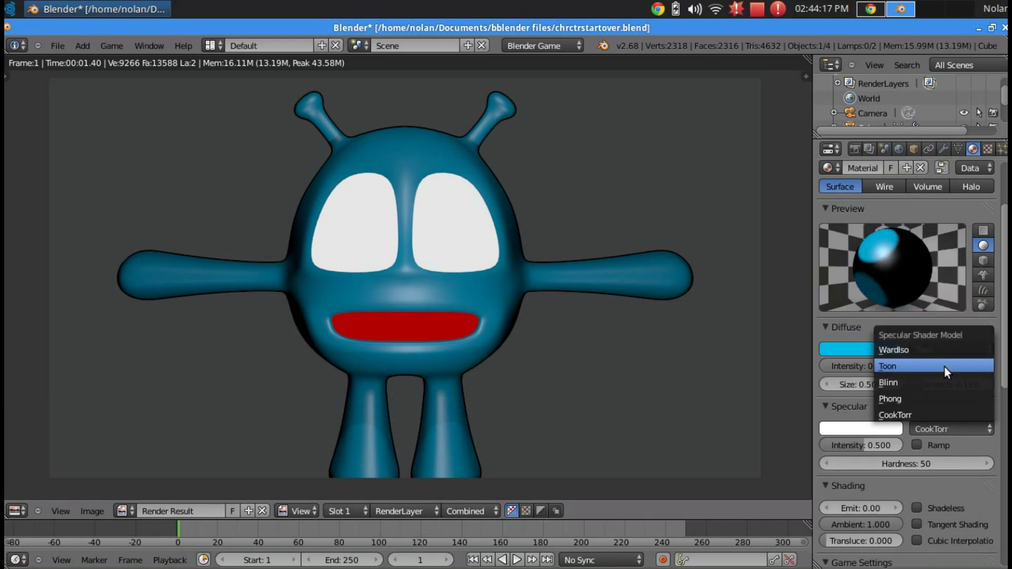
pyautogui.click(944, 365)
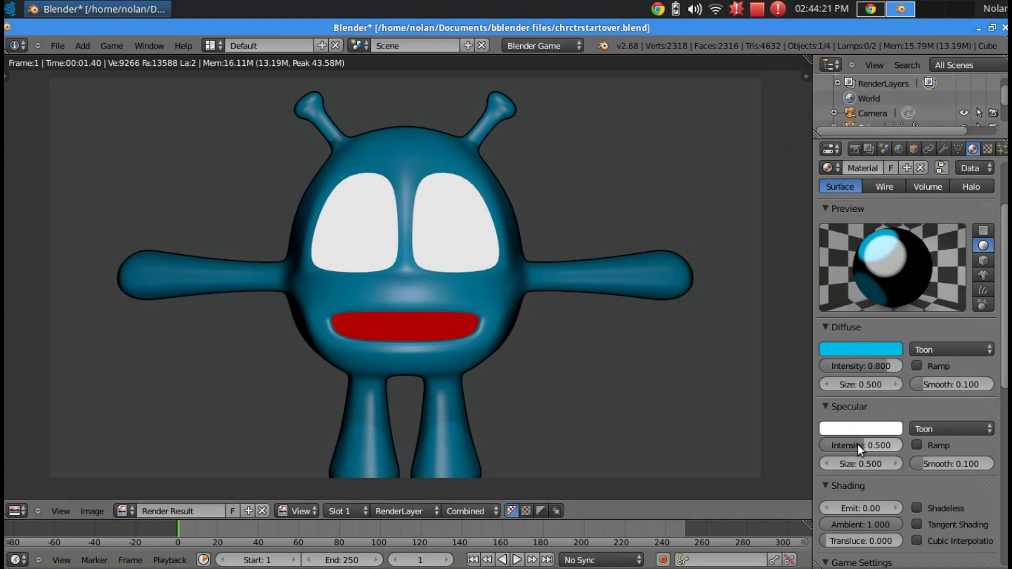
pyautogui.moveTo(854, 448); pyautogui.dragTo(821, 447)
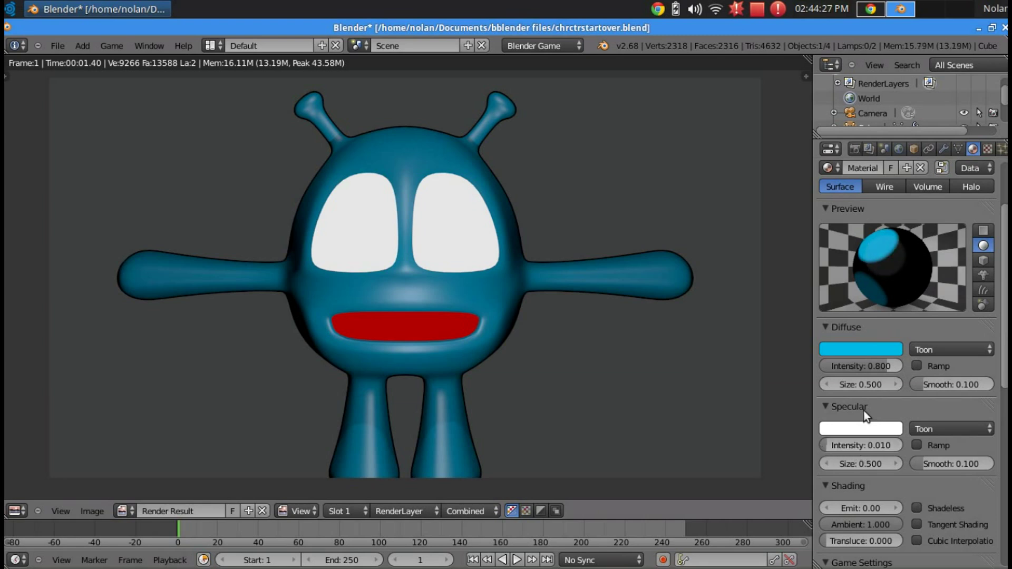
# Set the body's diffuse intensity to 1.000, size to 1.015 and smooth to 0.171, and render the result.
pyautogui.moveTo(880, 364); pyautogui.dragTo(899, 374)
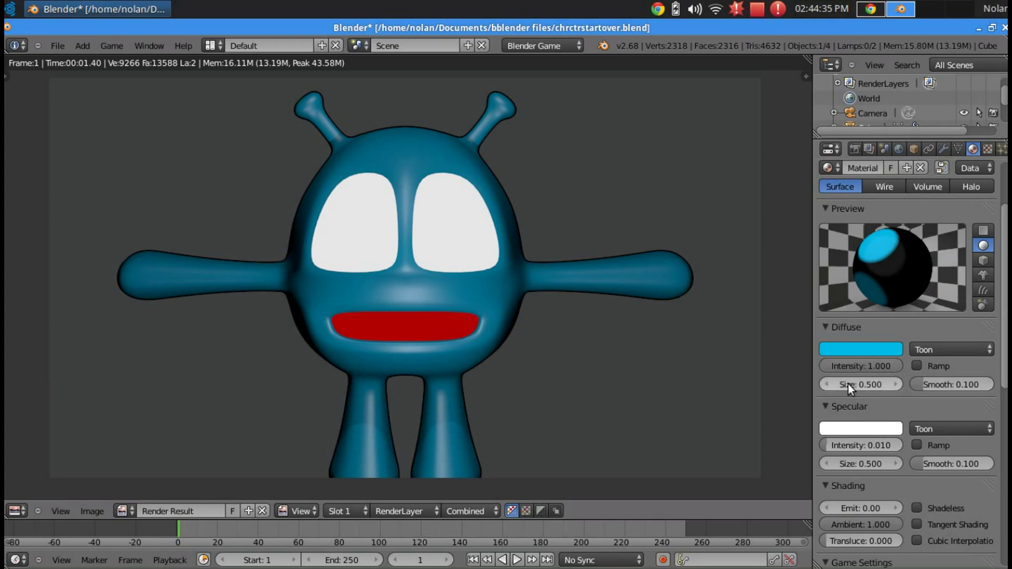
pyautogui.moveTo(848, 383); pyautogui.dragTo(942, 401)
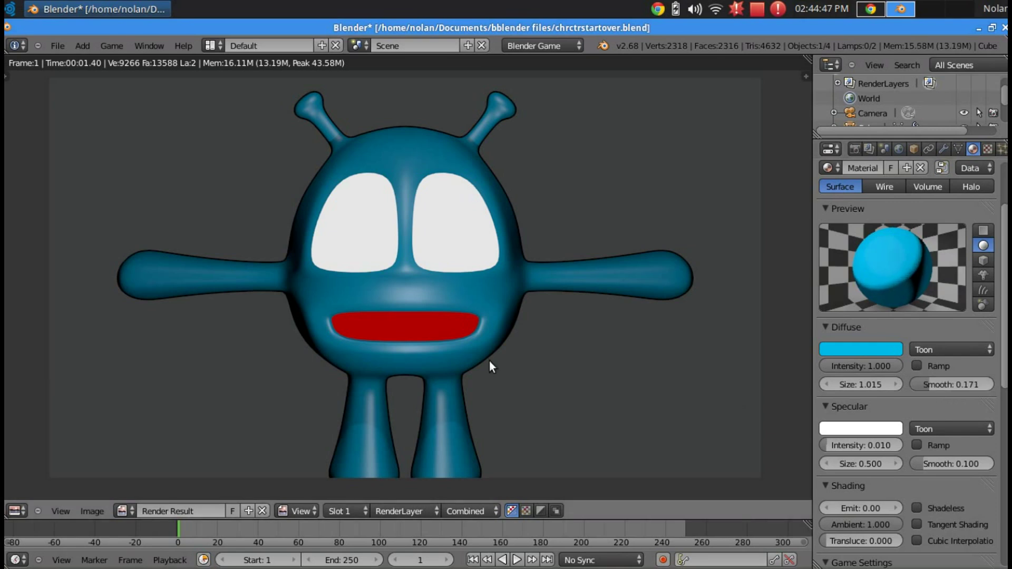
pyautogui.press('F12')
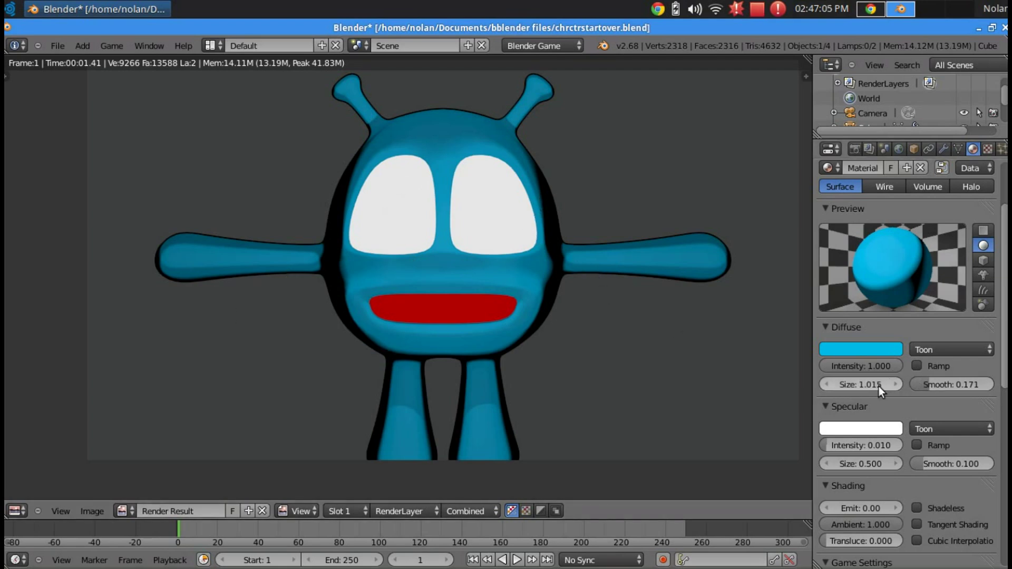
# Increase the diffuse Toon size to 1.153 and smooth to 0.200, rendering the character after each change.
pyautogui.moveTo(871, 388); pyautogui.dragTo(896, 399)
pyautogui.press('F12')
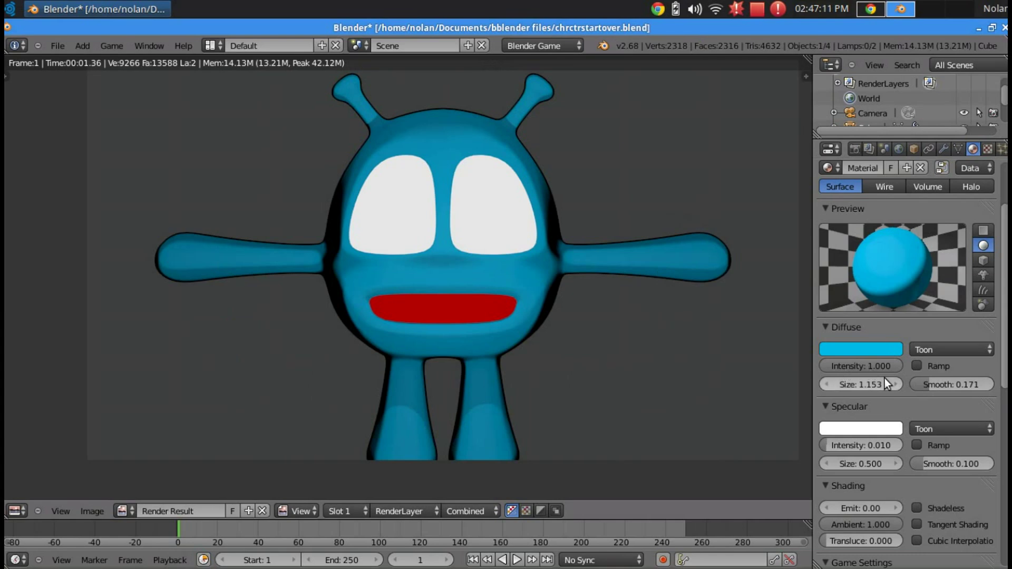
pyautogui.moveTo(926, 386); pyautogui.dragTo(934, 388)
pyautogui.press('F12')
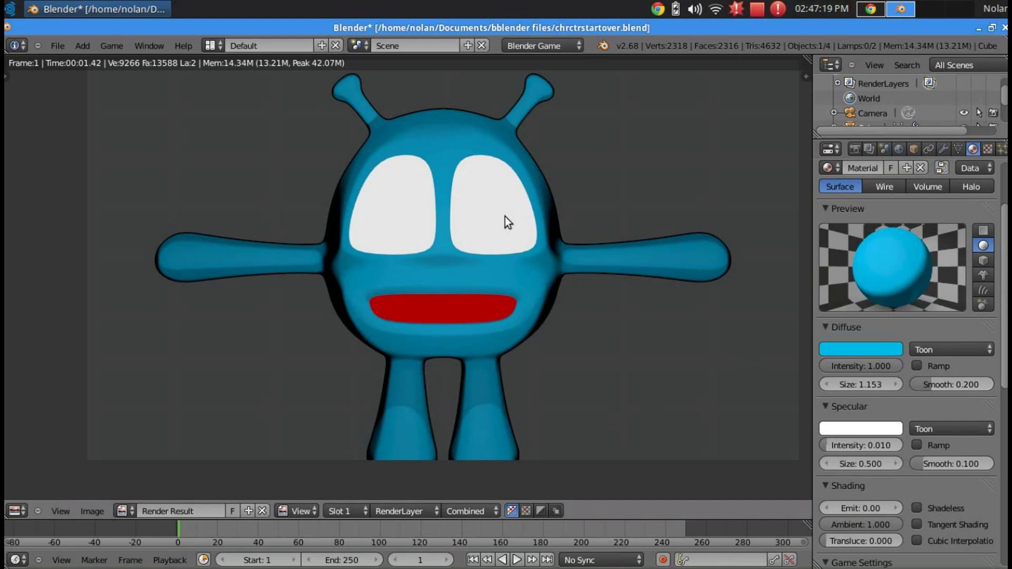
pyautogui.press('Escape')
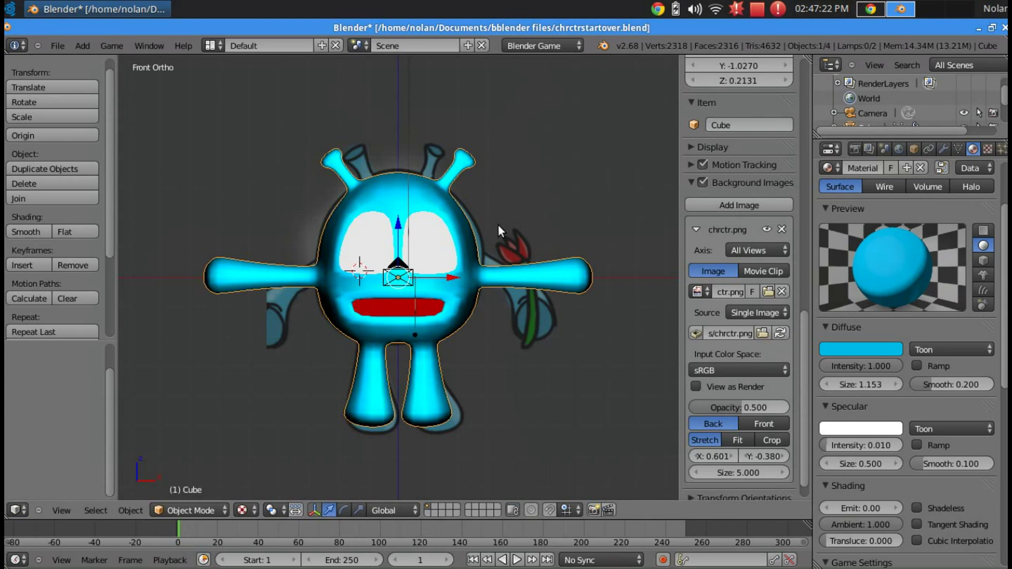
# Add a spot lamp to the scene.
pyautogui.scroll(2, 497, 223)
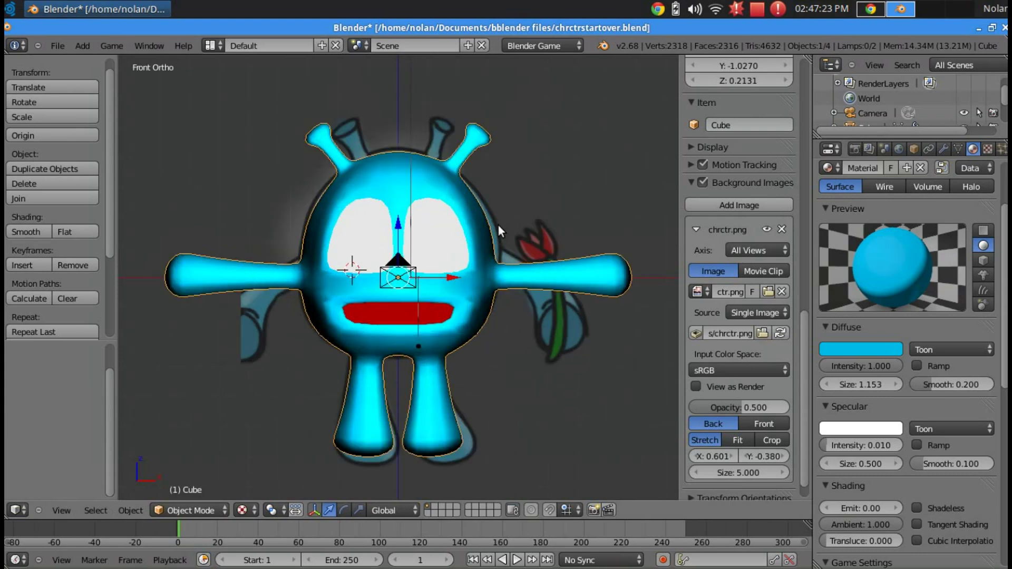
pyautogui.moveTo(479, 244); pyautogui.dragTo(463, 258, button='middle')
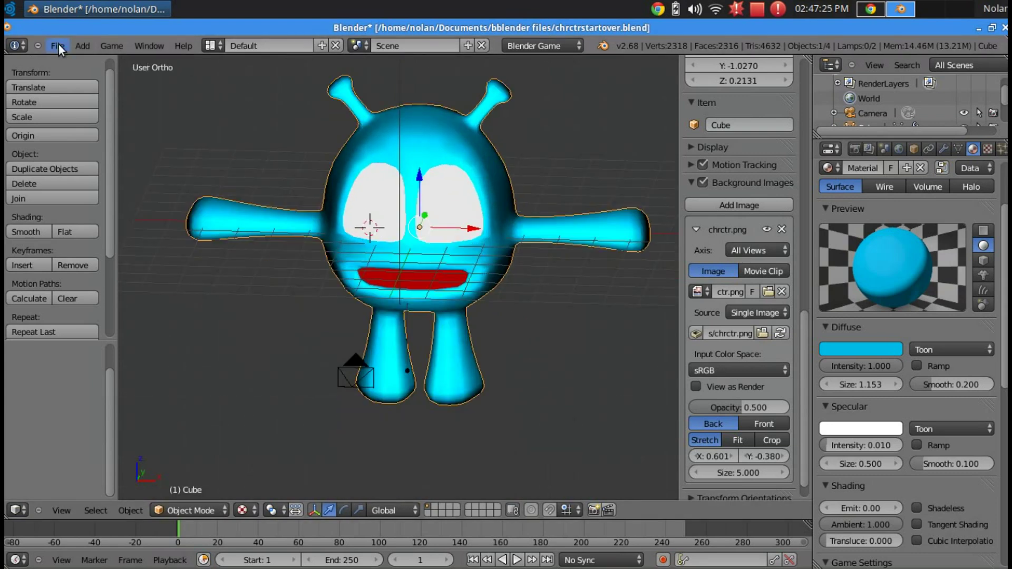
pyautogui.click(80, 46)
pyautogui.moveTo(121, 224)
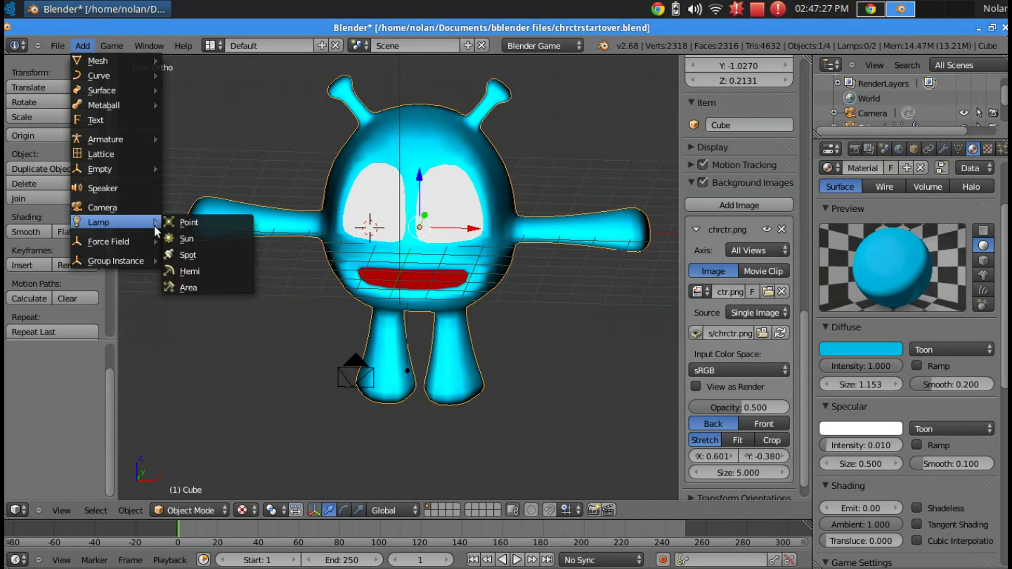
pyautogui.click(212, 258)
# Move the spot lamp by -13.606 along Y in front of the character and raise it by 4.036 along Z.
pyautogui.moveTo(401, 345); pyautogui.dragTo(403, 308, button='middle')
pyautogui.press('KP_3')
pyautogui.press('g')
pyautogui.press('y')
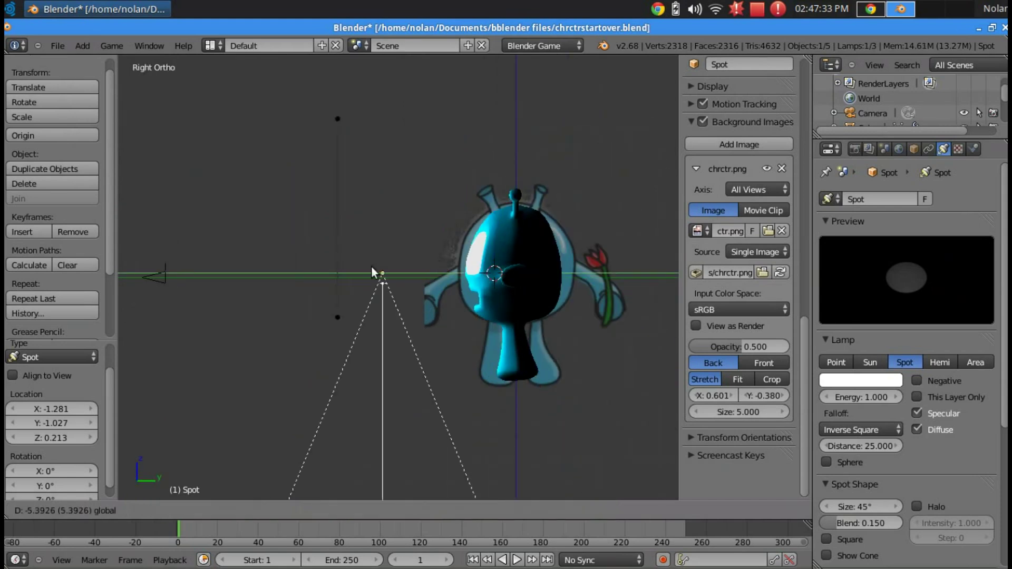
pyautogui.click(241, 269)
pyautogui.press('g')
pyautogui.press('z')
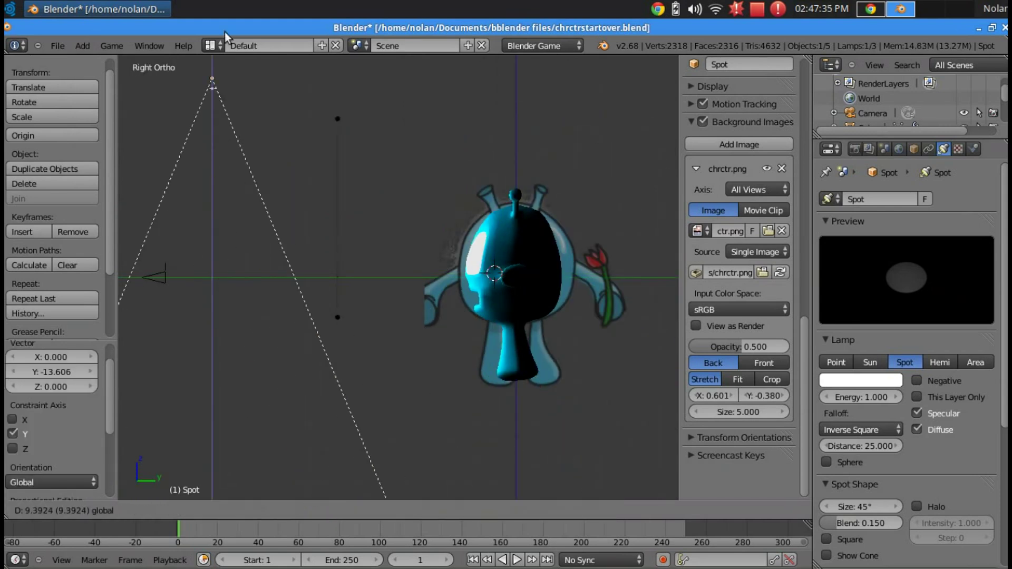
pyautogui.click(233, 149)
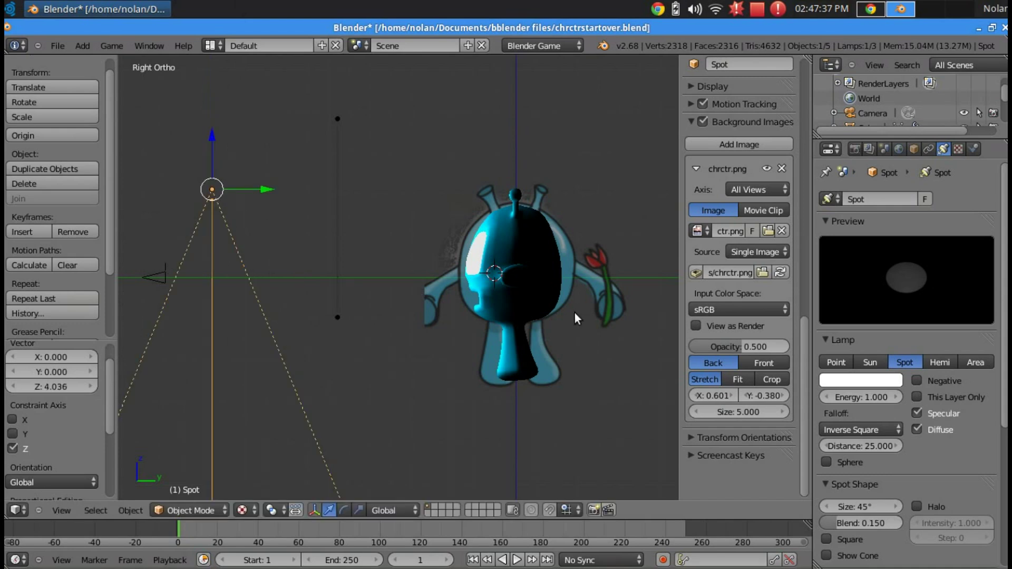
# Rotate the spot lamp by -71.094° in side view toward the character and pull it back by -2.262 along Y.
pyautogui.press('r')
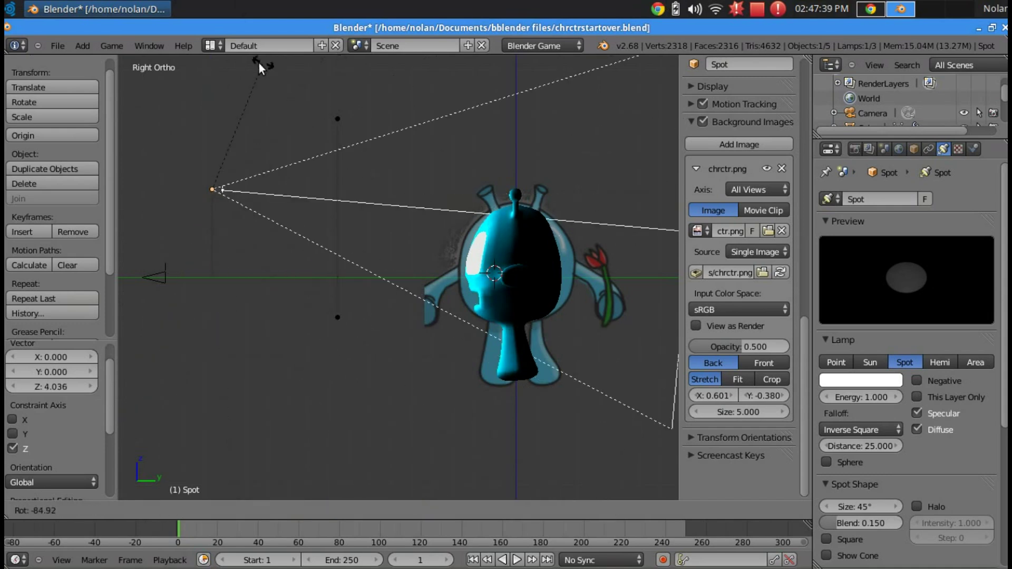
pyautogui.click(299, 67)
pyautogui.moveTo(299, 66); pyautogui.dragTo(510, 342, button='middle')
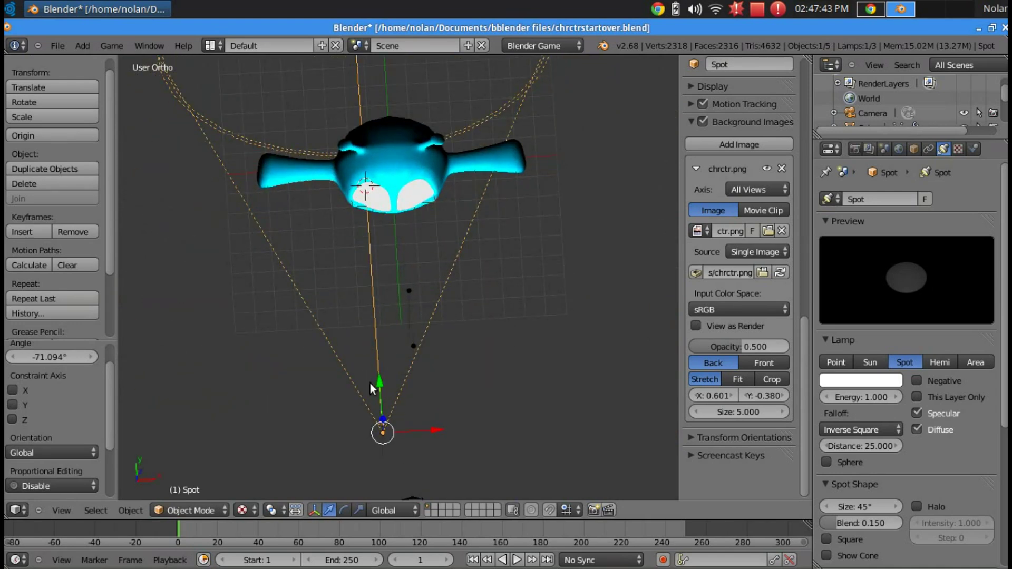
pyautogui.moveTo(383, 396); pyautogui.dragTo(385, 423)
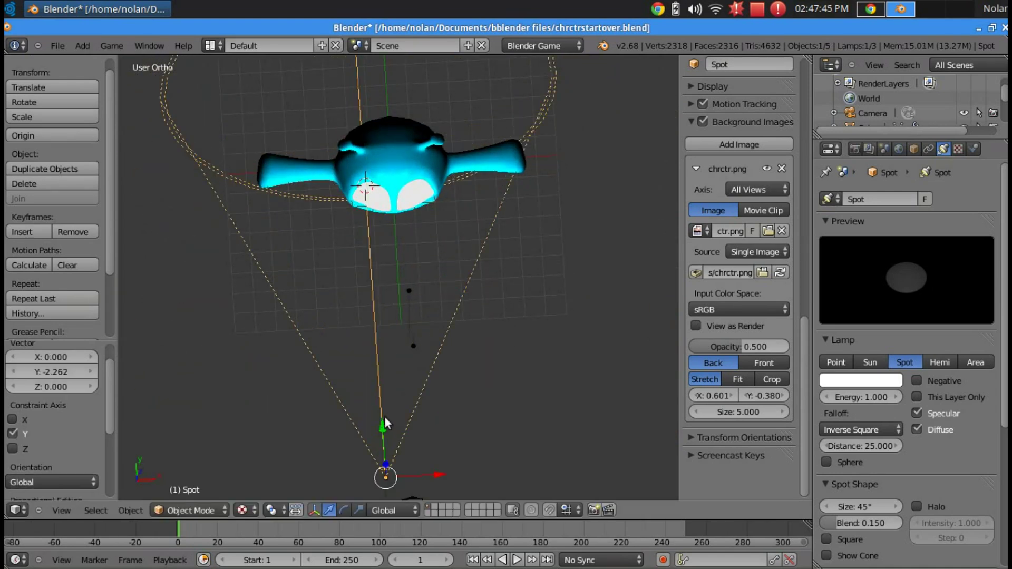
# Move the spot lamp farther from the character by -2.518 along Y and sideways by 7.587 along X.
pyautogui.scroll(-4, 385, 423)
pyautogui.moveTo(417, 373); pyautogui.dragTo(427, 377)
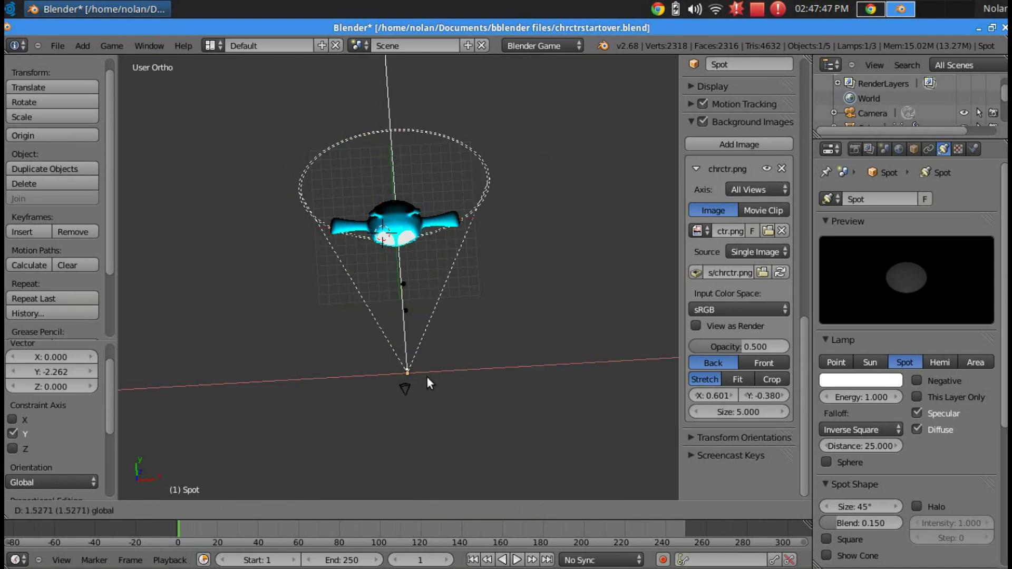
pyautogui.press('KP_7')
pyautogui.moveTo(400, 341); pyautogui.dragTo(397, 368)
pyautogui.moveTo(410, 341)
pyautogui.mouseDown(button='middle')
pyautogui.moveTo(369, 218)
pyautogui.moveTo(405, 317)
pyautogui.moveTo(401, 352)
pyautogui.mouseUp(button='middle')
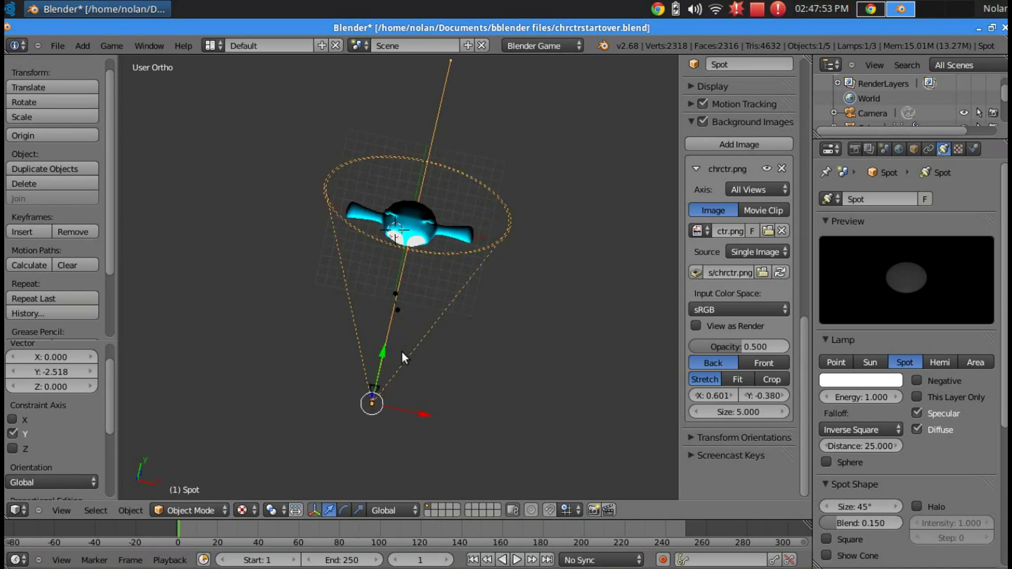
pyautogui.moveTo(422, 415); pyautogui.dragTo(501, 419)
pyautogui.press('KP_7')
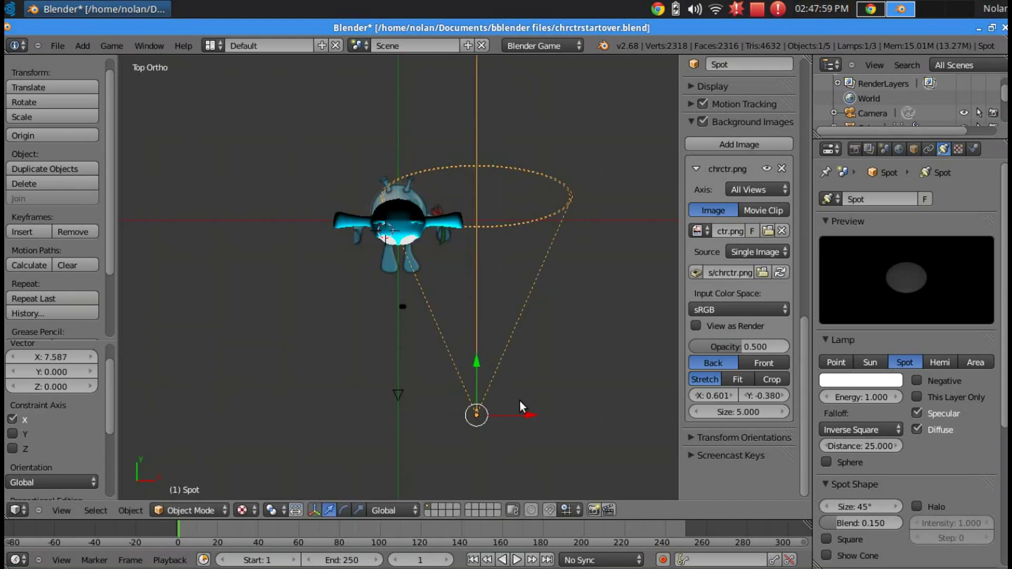
# Move the spot lamp by 4.739 along Y and rotate it by -24.828° in top view toward the character.
pyautogui.moveTo(470, 366); pyautogui.dragTo(476, 321)
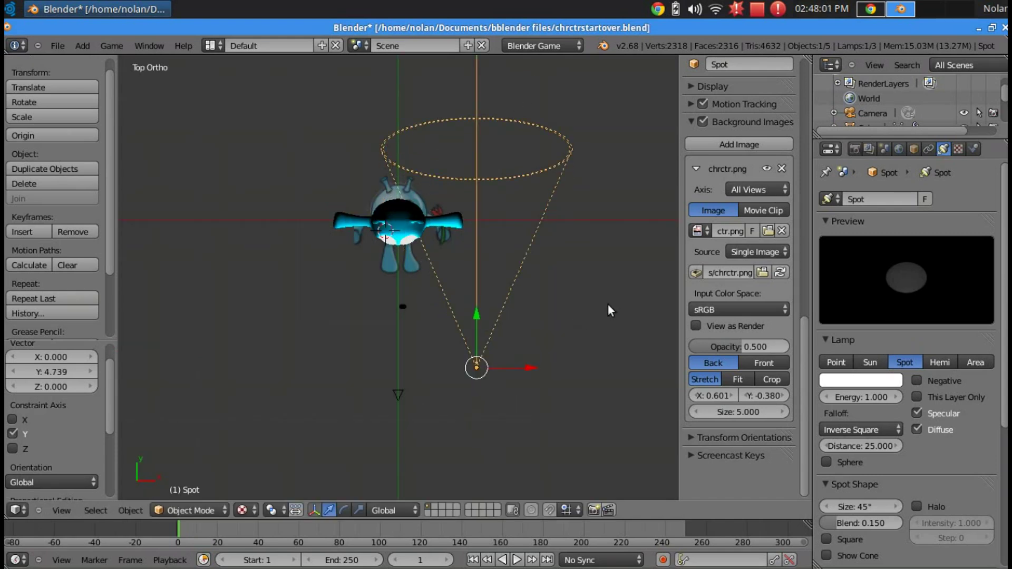
pyautogui.press('r')
pyautogui.moveTo(600, 239); pyautogui.dragTo(571, 239)
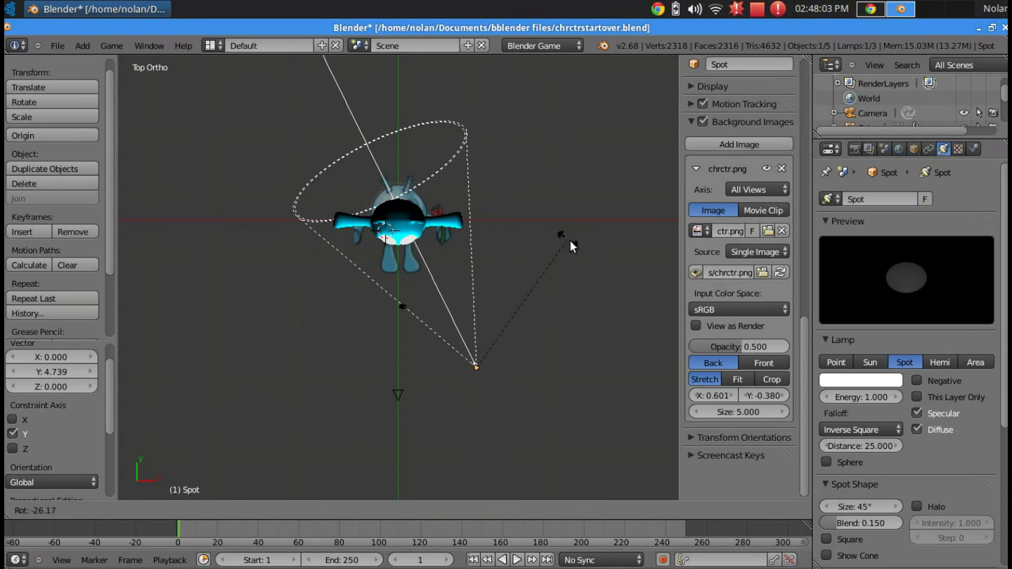
pyautogui.click(570, 241)
# Duplicate the spot lamp by -10.590 along X to the character's other side and rotate the copy back toward the character.
pyautogui.hotkey('shift', 'd')
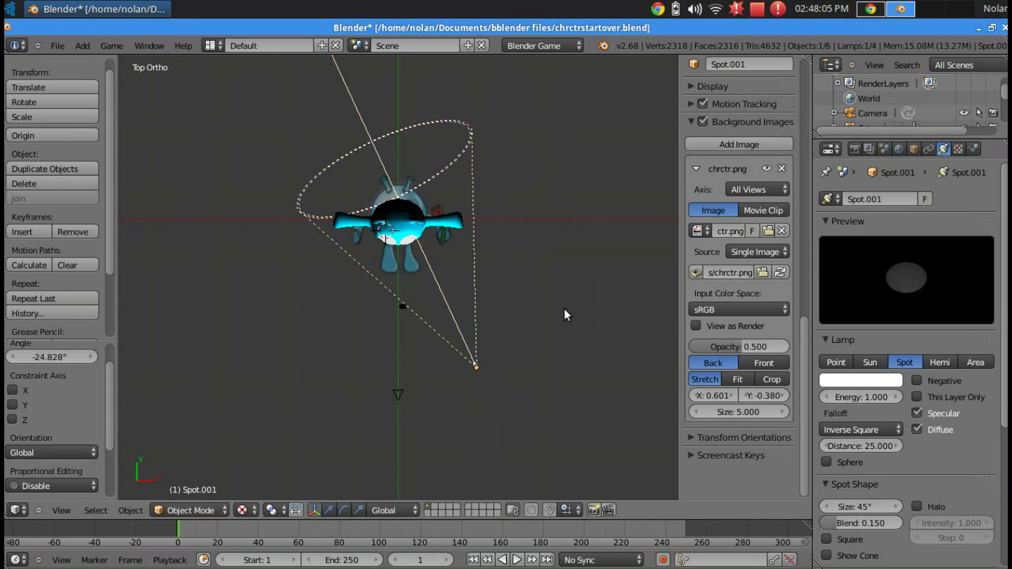
pyautogui.moveTo(446, 304)
pyautogui.mouseDown()
pyautogui.moveTo(434, 314)
pyautogui.moveTo(460, 319)
pyautogui.moveTo(459, 309)
pyautogui.mouseUp()
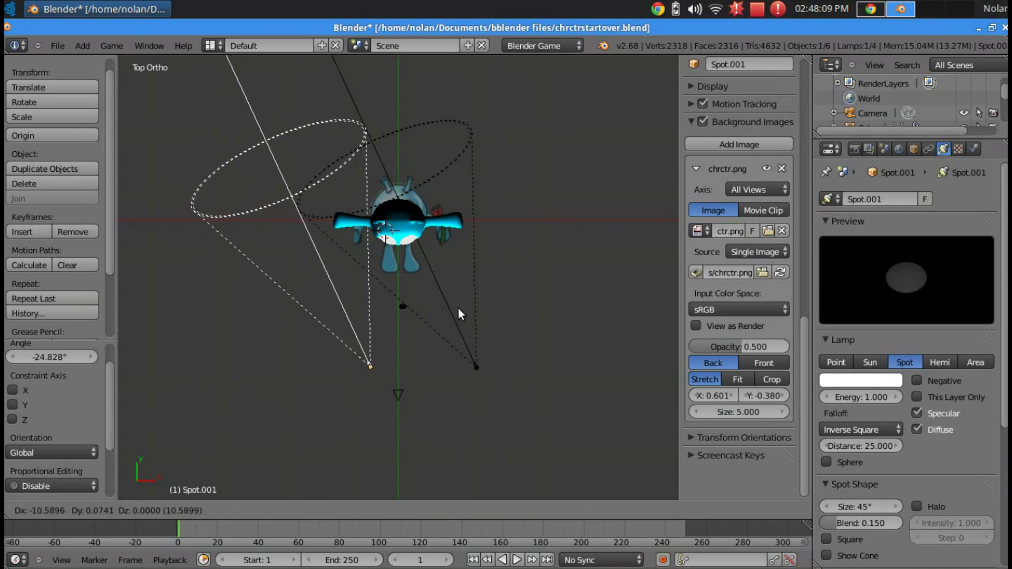
pyautogui.click(457, 308)
pyautogui.press('r')
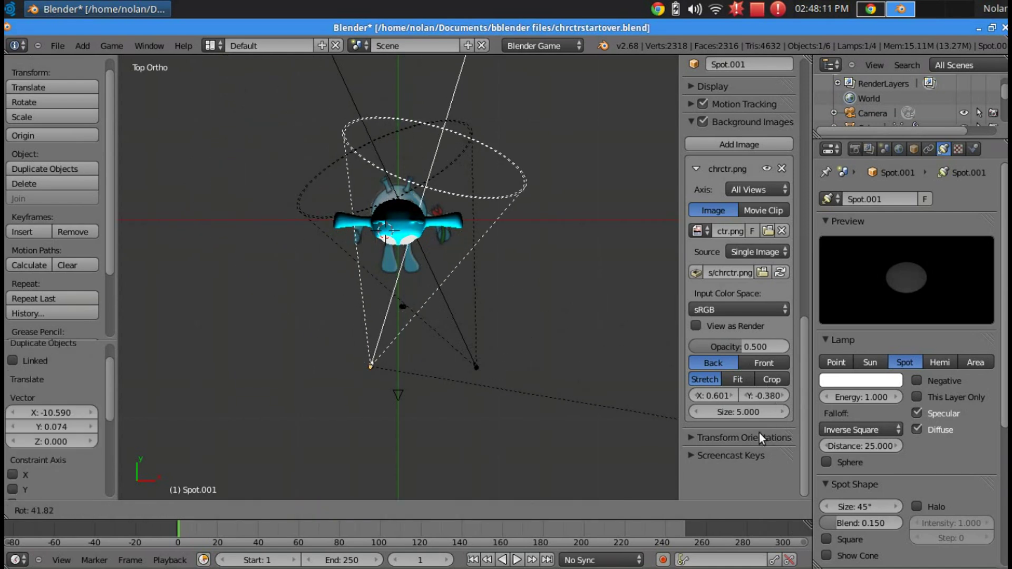
pyautogui.click(541, 385)
# Shift the duplicated spot lamp by -4.813 along X, rotate it by 5.594°, and move it by 0.592 along Y.
pyautogui.moveTo(410, 369); pyautogui.dragTo(362, 365)
pyautogui.press('r')
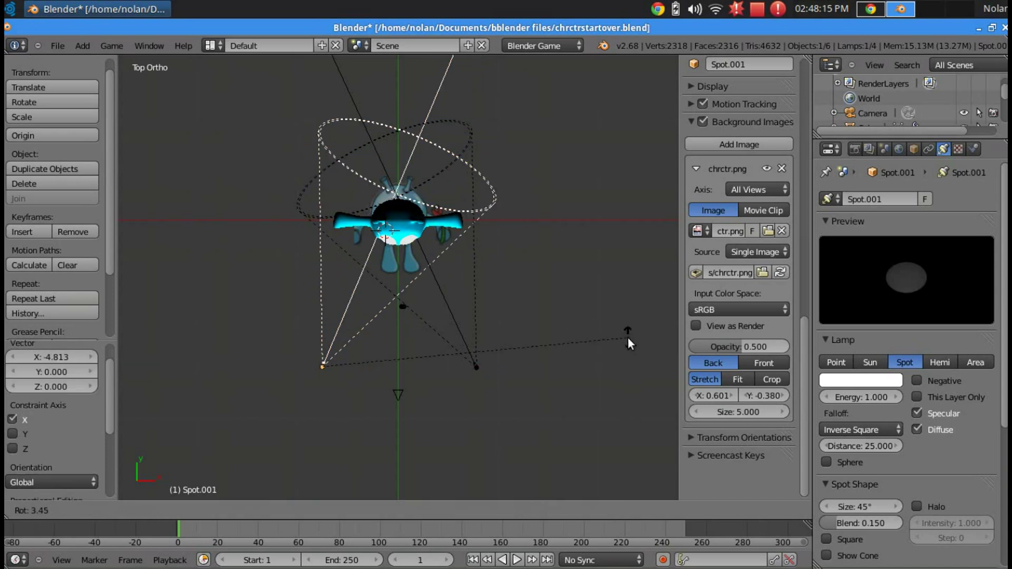
pyautogui.click(635, 348)
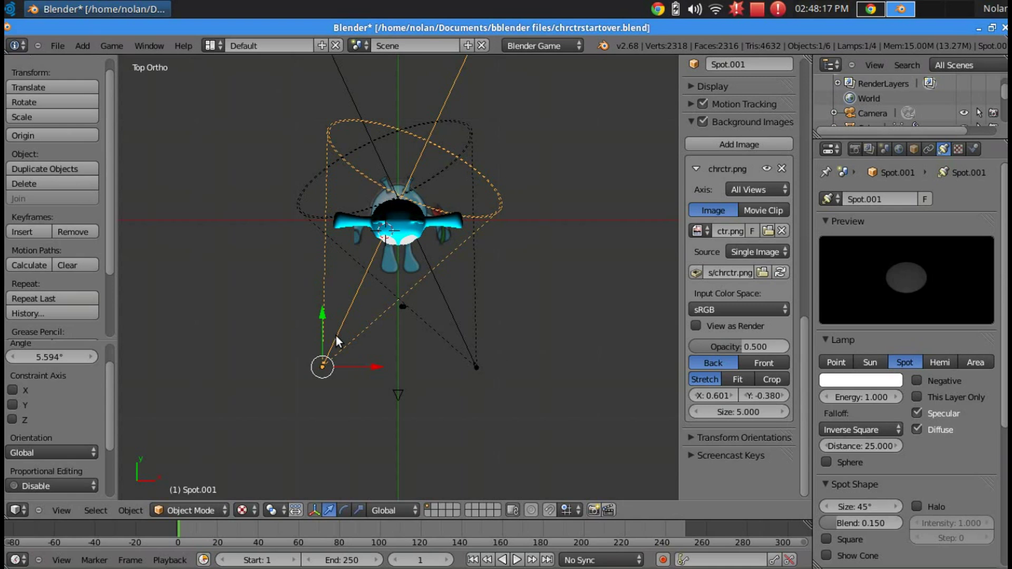
pyautogui.moveTo(320, 321); pyautogui.dragTo(317, 314)
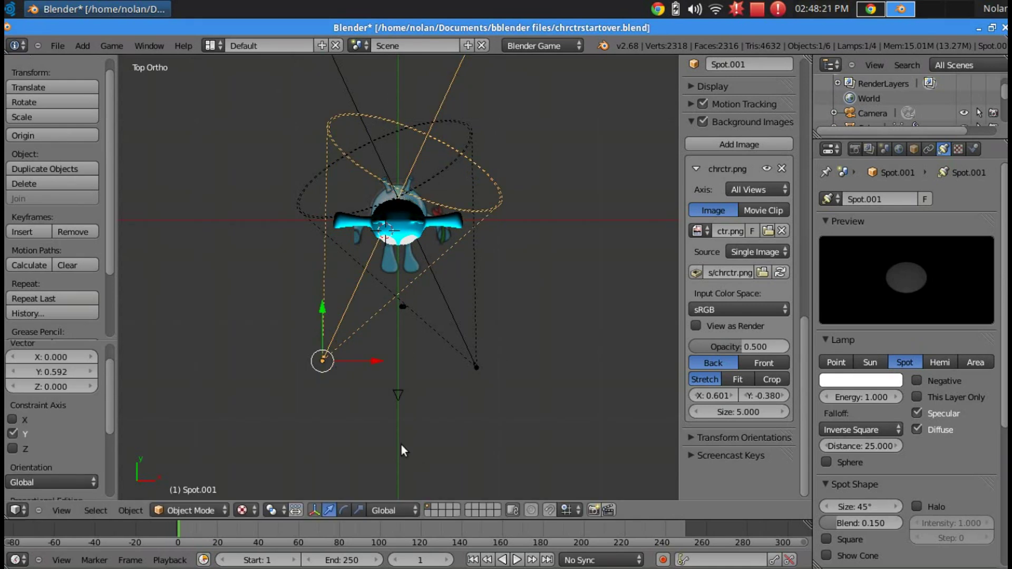
# Select both point lamps, below and above the character, and delete them.
pyautogui.moveTo(462, 413); pyautogui.dragTo(440, 250, button='middle')
pyautogui.scroll(6, 439, 245)
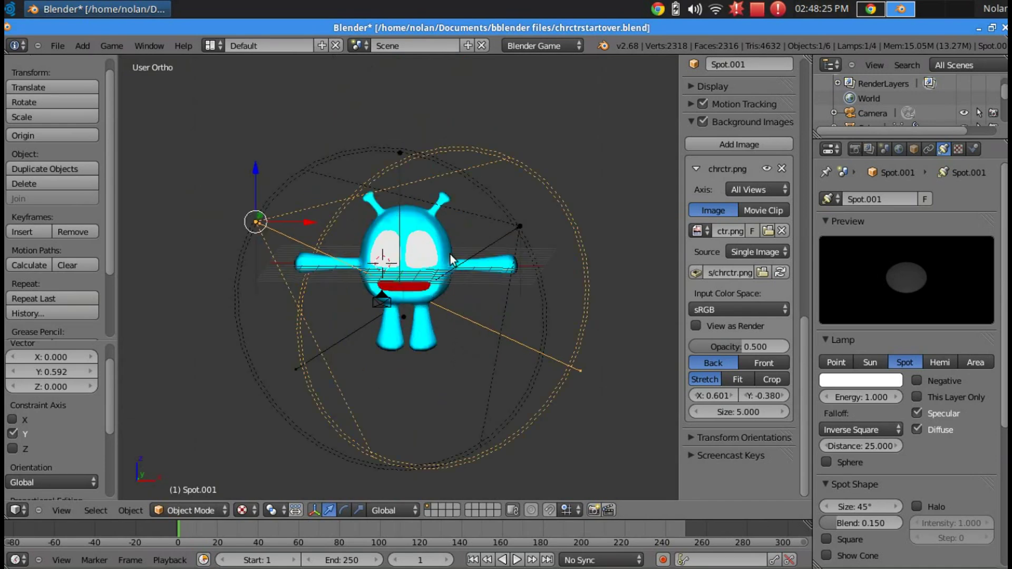
pyautogui.rightClick(411, 338)
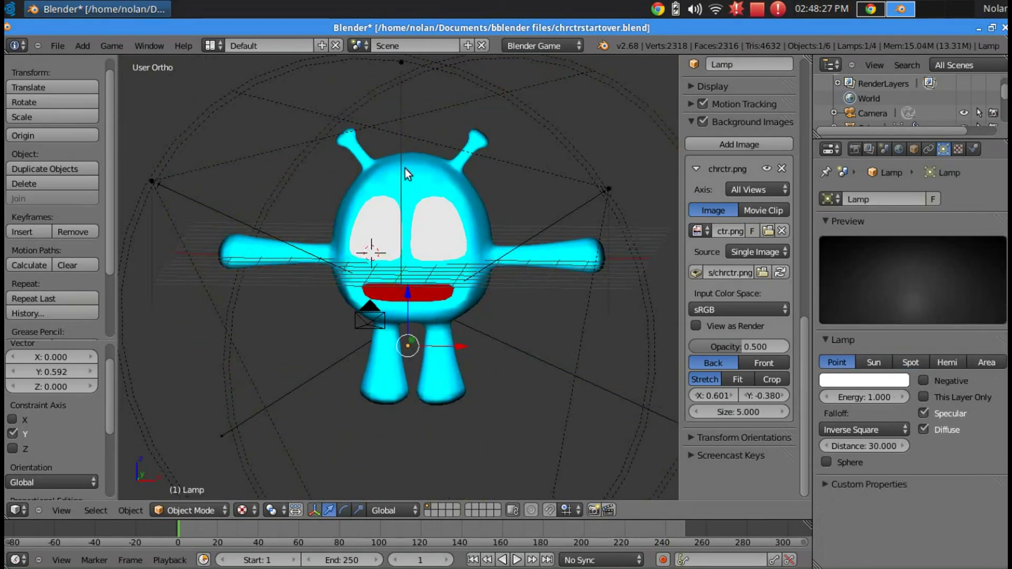
pyautogui.scroll(-2, 404, 169)
pyautogui.scroll(-1, 399, 141)
pyautogui.hotkey('shift', 'd')
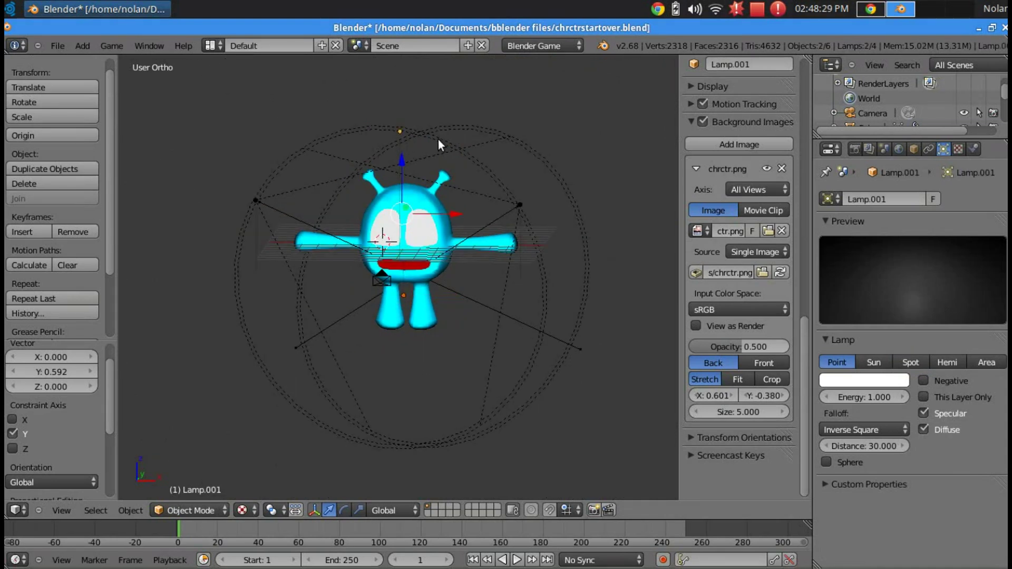
pyautogui.press('x')
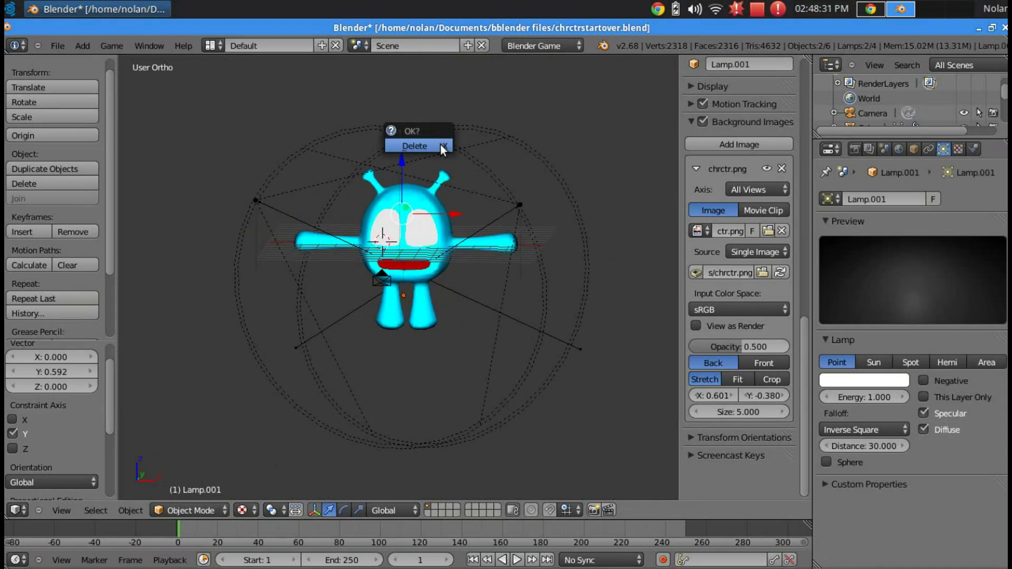
pyautogui.click(440, 146)
# Render the character with only the two spot lamps and examine the shading up close.
pyautogui.scroll(3, 509, 284)
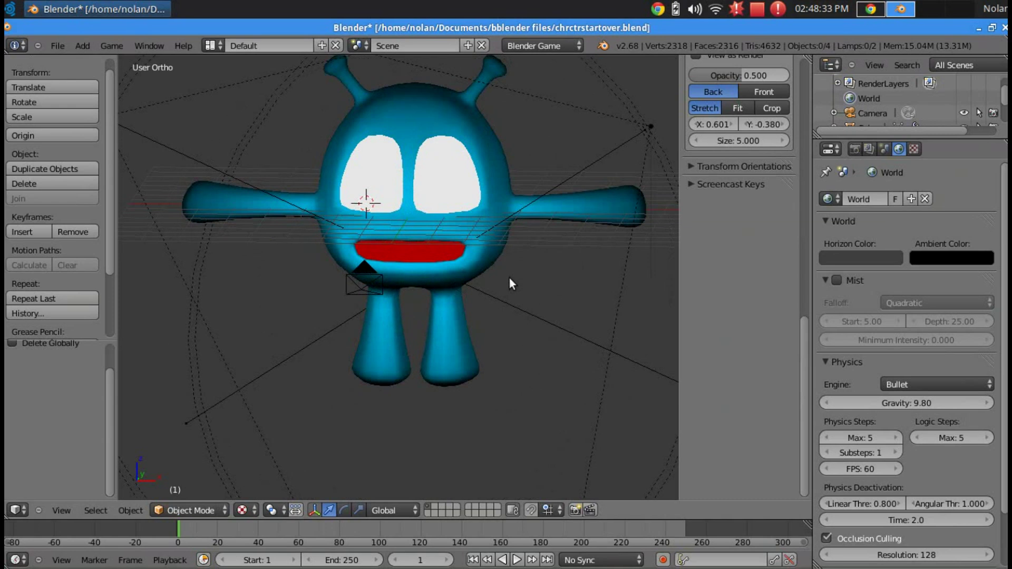
pyautogui.press('F12')
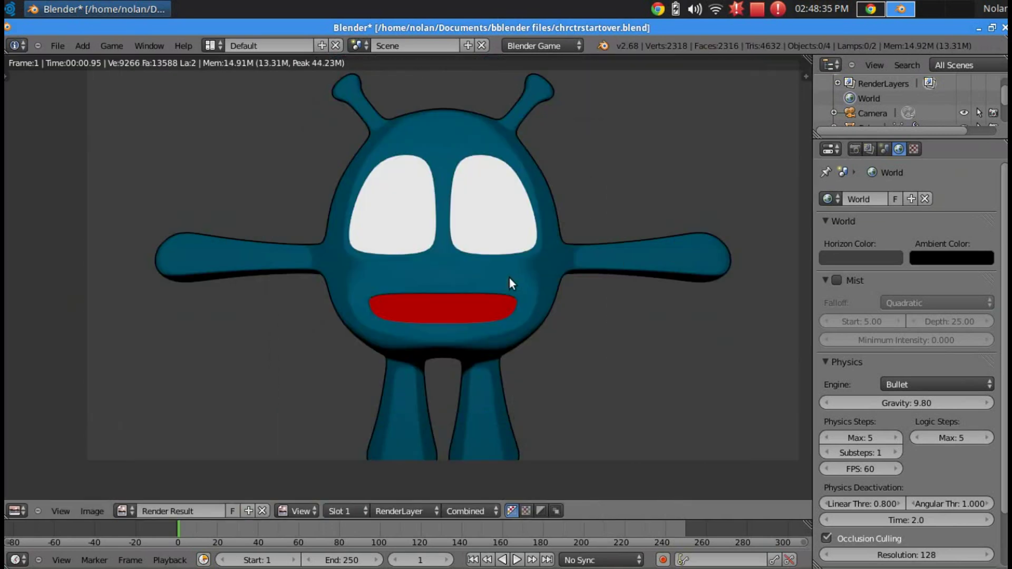
pyautogui.scroll(-1, 545, 320)
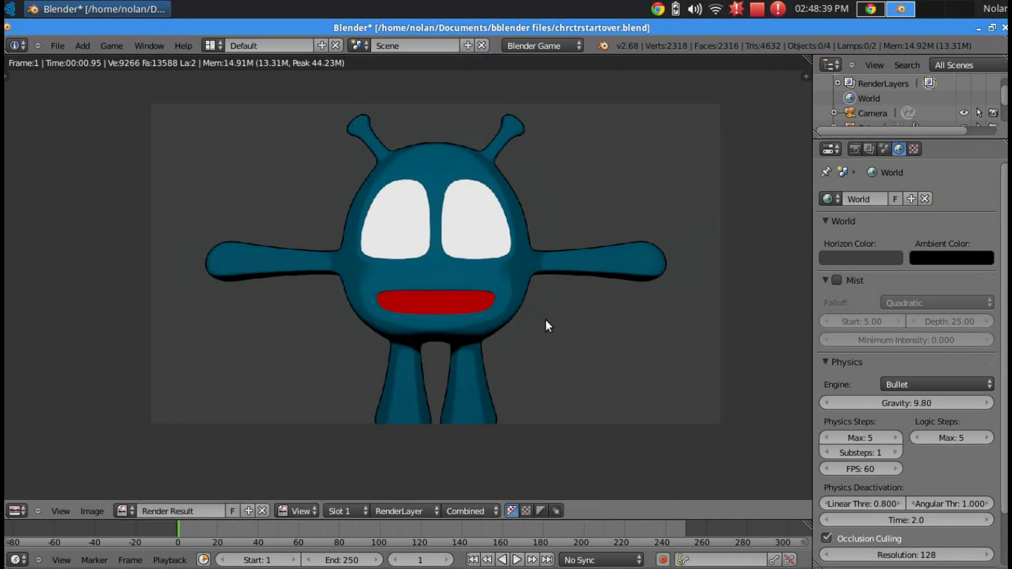
pyautogui.scroll(2, 545, 320)
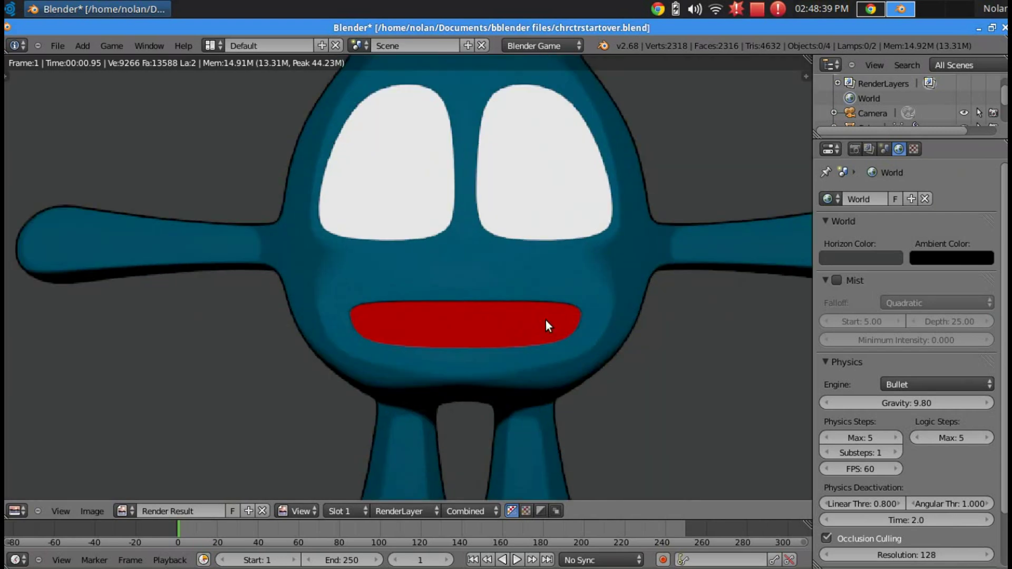
pyautogui.scroll(-2, 545, 320)
pyautogui.press('Escape')
# Undo the deletion of the two point lamps.
pyautogui.moveTo(463, 311); pyautogui.dragTo(499, 315, button='middle')
pyautogui.hotkey('ctrl', 'z')
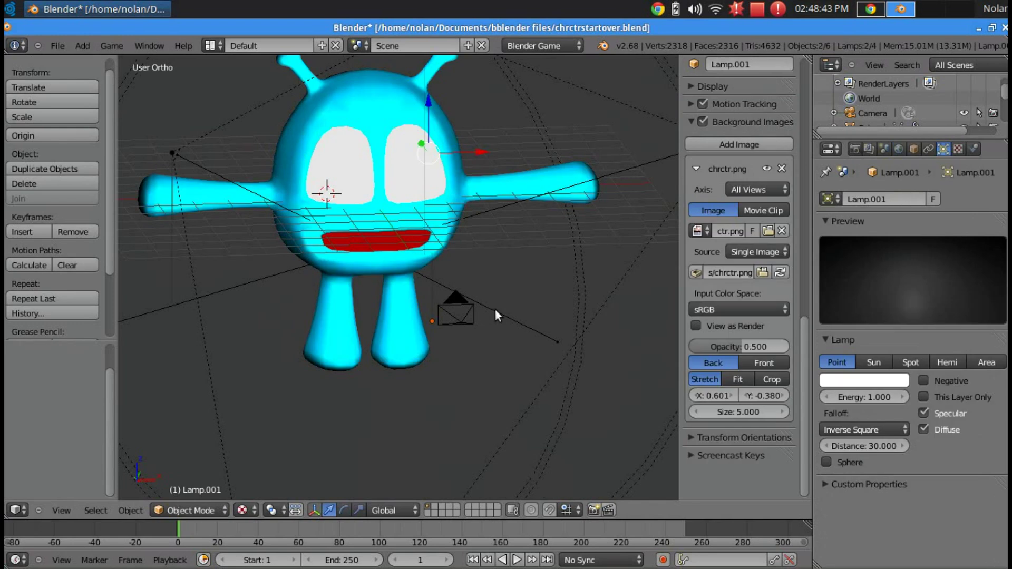
# Render the character with all four lamps and examine the shading.
pyautogui.press('F12')
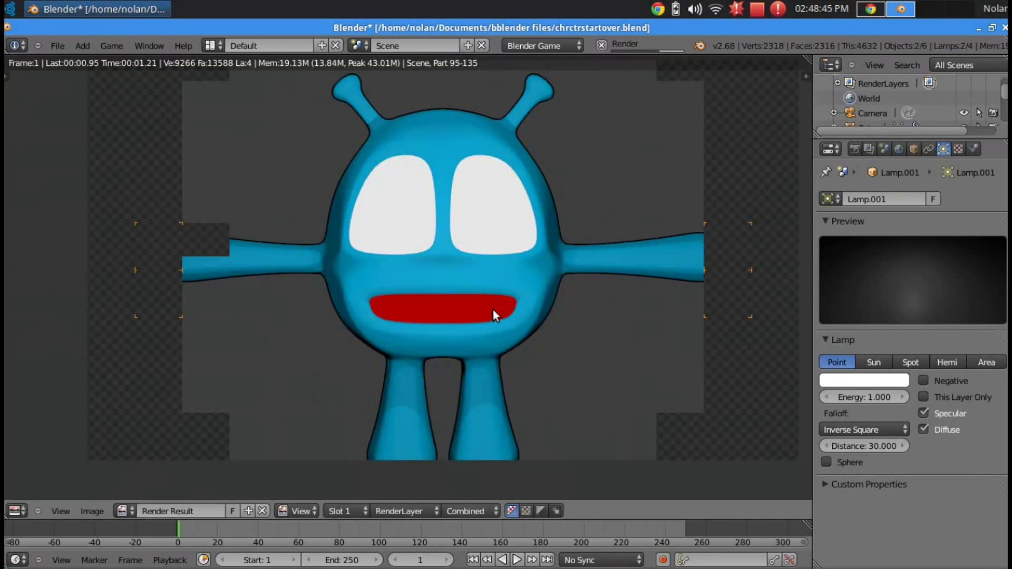
pyautogui.scroll(-1, 493, 310)
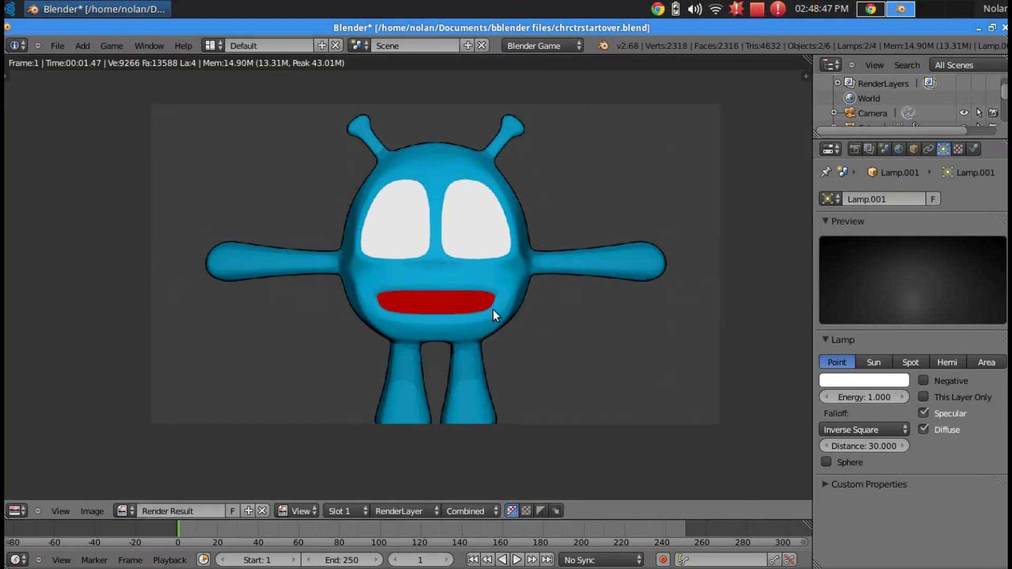
pyautogui.scroll(1, 492, 310)
pyautogui.moveTo(622, 312)
pyautogui.mouseDown(button='middle')
pyautogui.moveTo(576, 244)
pyautogui.moveTo(562, 264)
pyautogui.moveTo(612, 306)
pyautogui.mouseUp(button='middle')
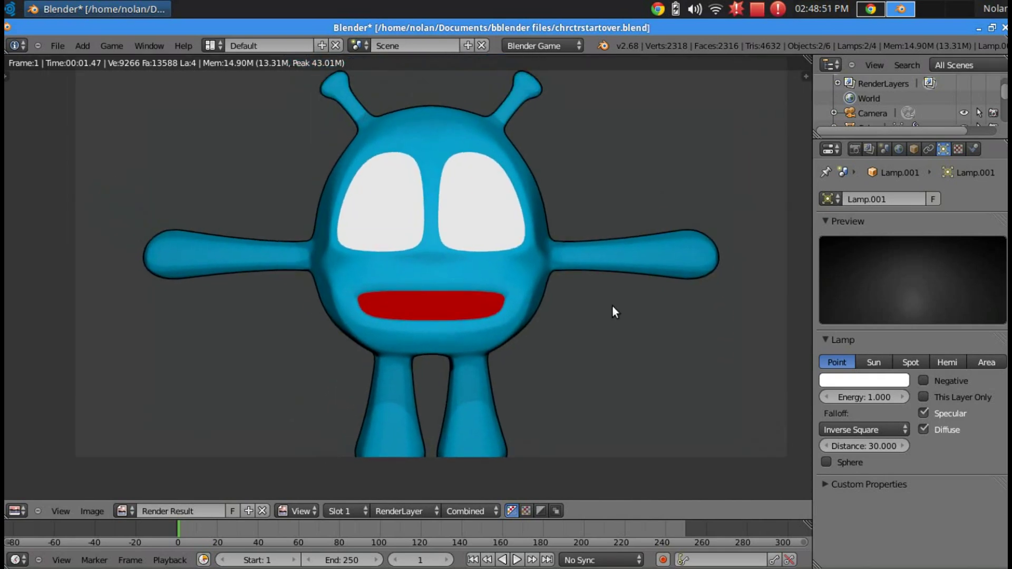
pyautogui.press('Escape')
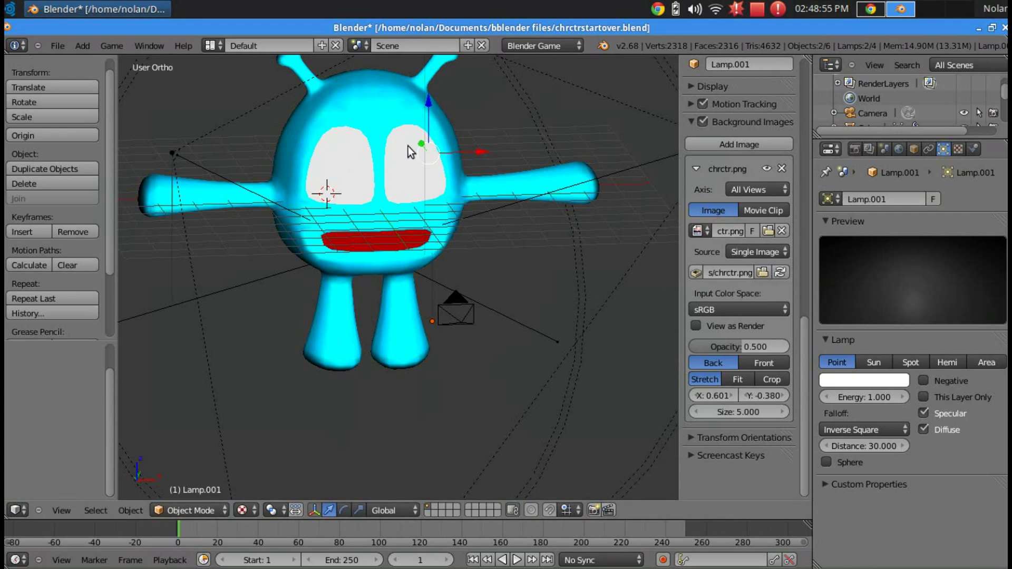
# Set the blue body material's Toon diffuse size to 1.046 and smooth to 0.067, and render the character.
pyautogui.rightClick(397, 125)
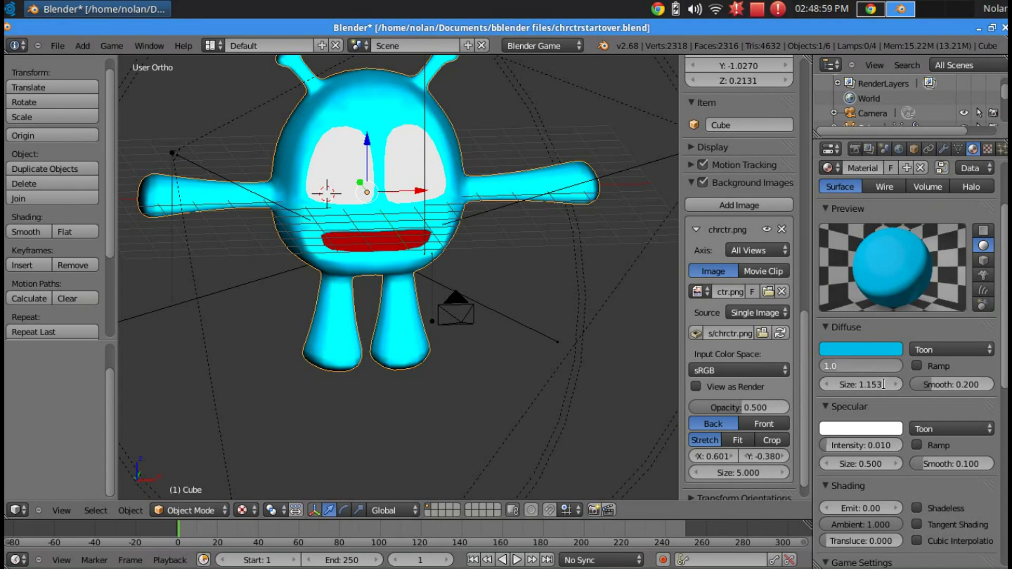
pyautogui.moveTo(840, 384)
pyautogui.mouseDown()
pyautogui.moveTo(860, 386)
pyautogui.moveTo(827, 385)
pyautogui.mouseUp()
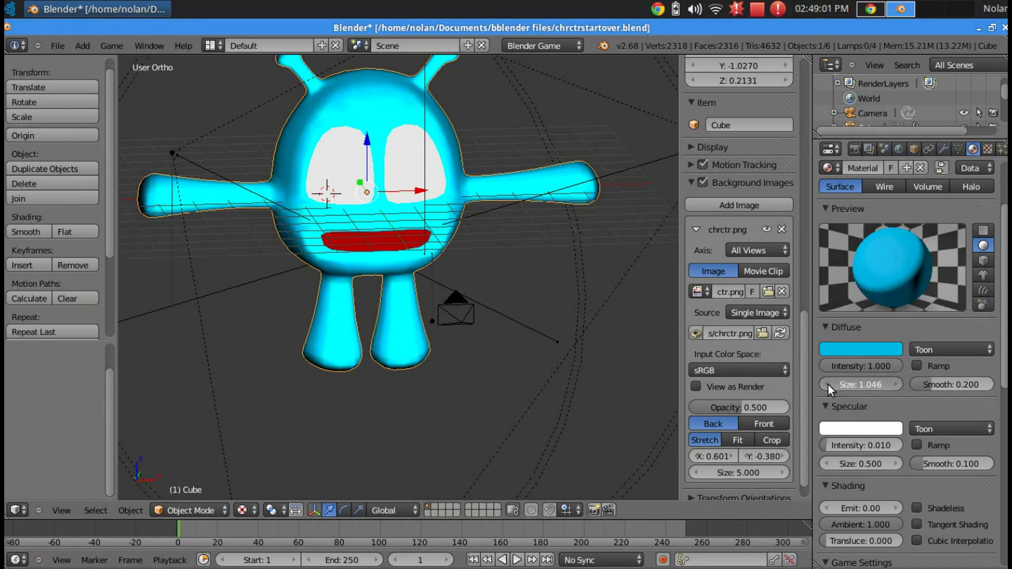
pyautogui.moveTo(925, 380)
pyautogui.mouseDown()
pyautogui.moveTo(916, 380)
pyautogui.moveTo(931, 379)
pyautogui.mouseUp()
pyautogui.press('F12')
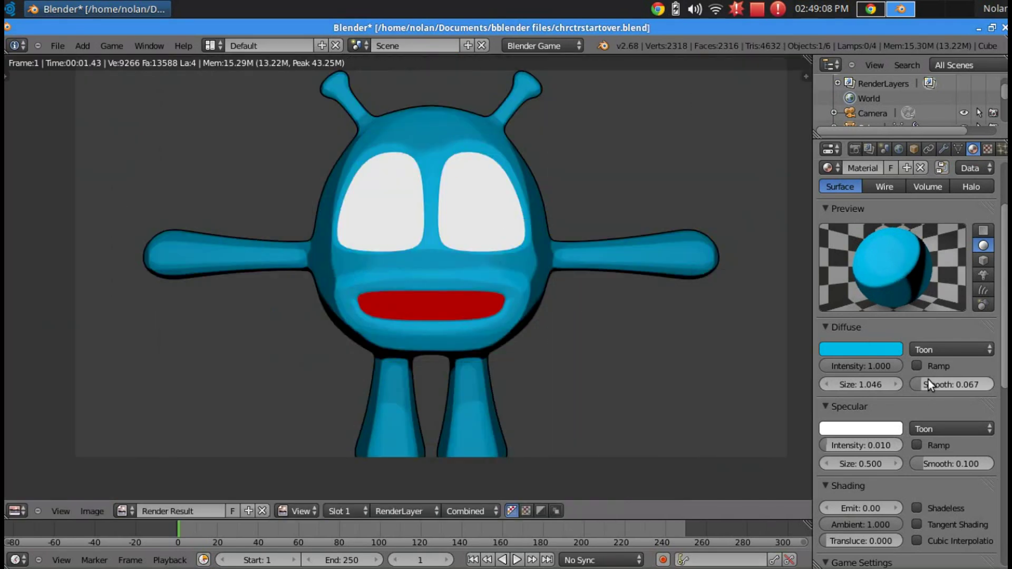
# Try diffuse smooth values of 0.286 and 0.457 on the body material, rendering after each change.
pyautogui.moveTo(928, 379); pyautogui.dragTo(953, 397)
pyautogui.press('F12')
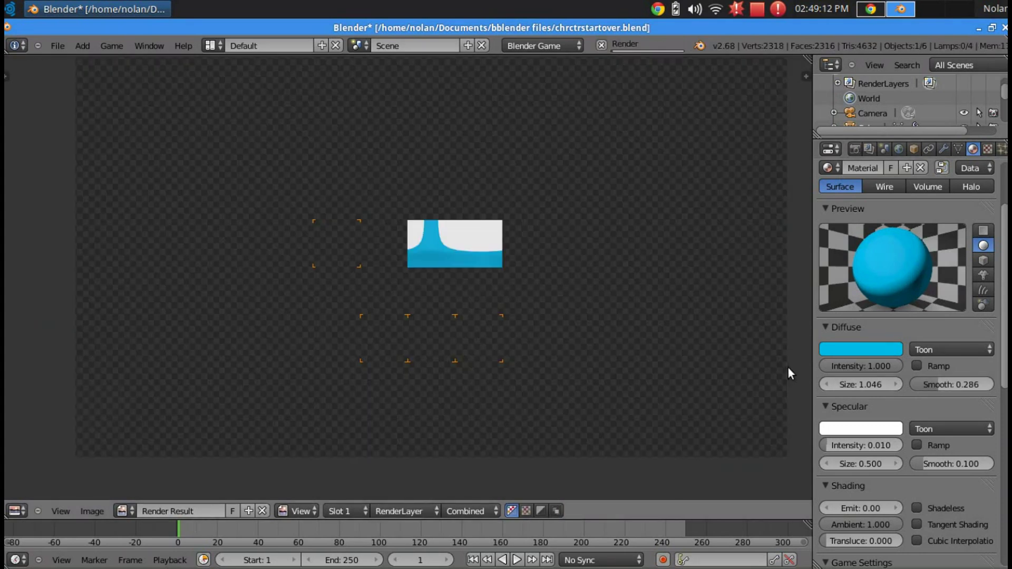
pyautogui.moveTo(906, 384); pyautogui.dragTo(961, 390)
pyautogui.press('F12')
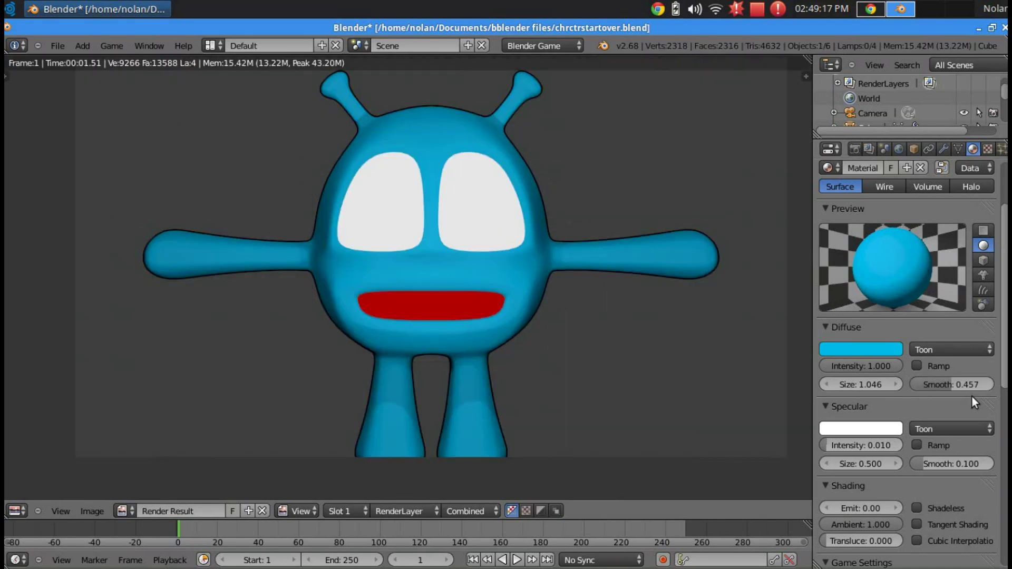
# Set the body material's diffuse smooth to 0.771 and render the character to check it.
pyautogui.click(972, 398)
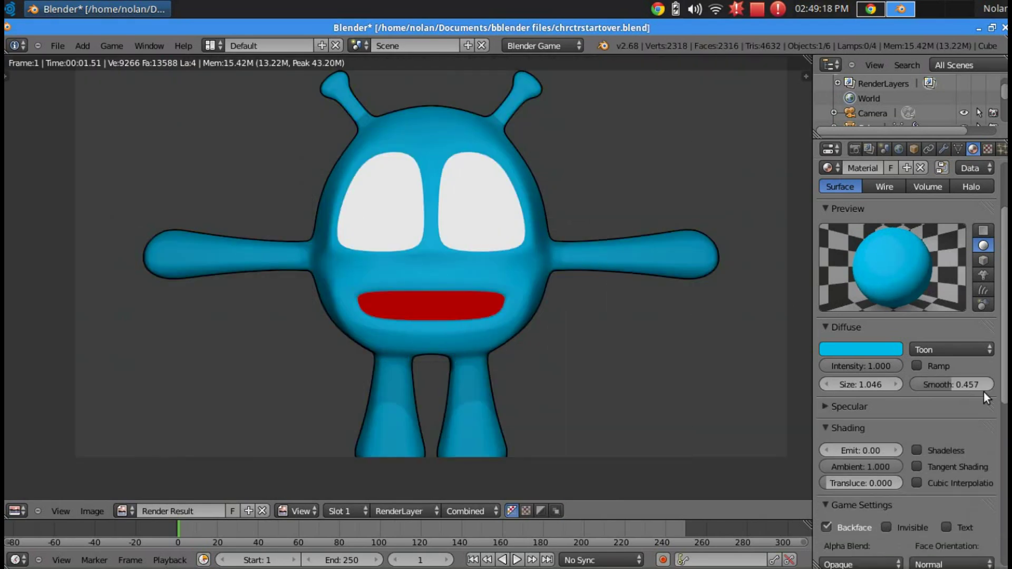
pyautogui.moveTo(959, 388); pyautogui.dragTo(976, 388)
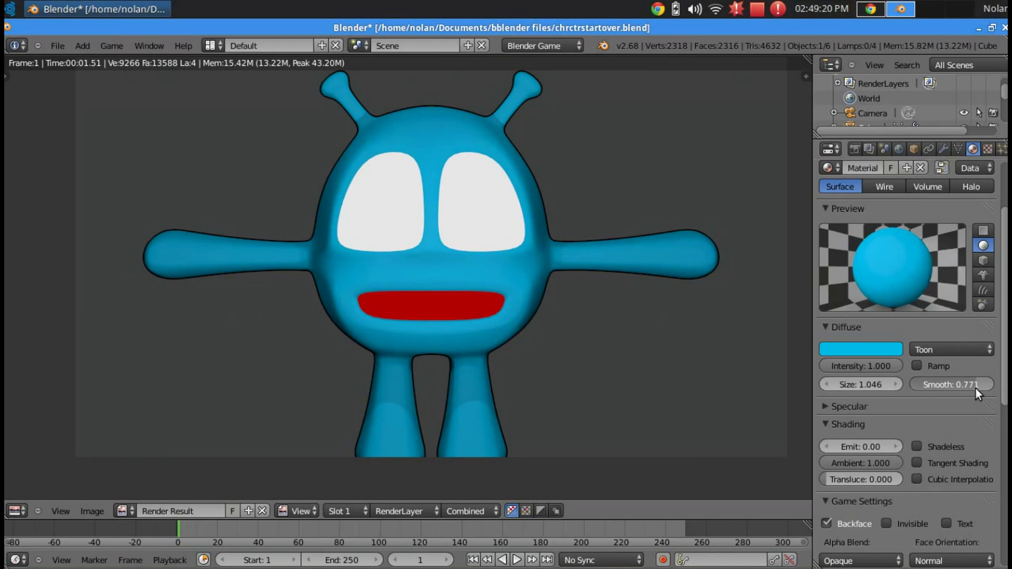
pyautogui.press('F12')
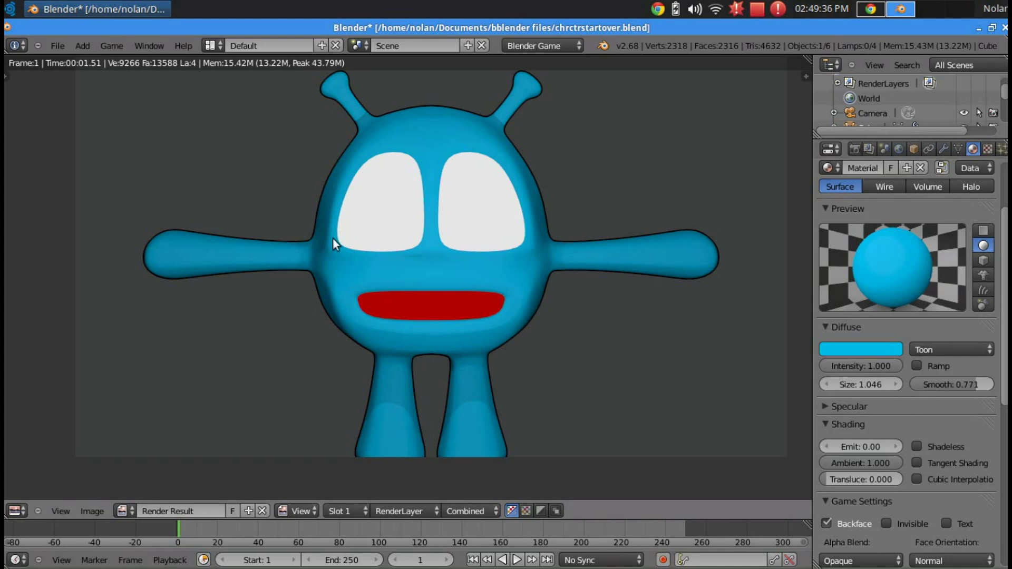
pyautogui.press('Escape')
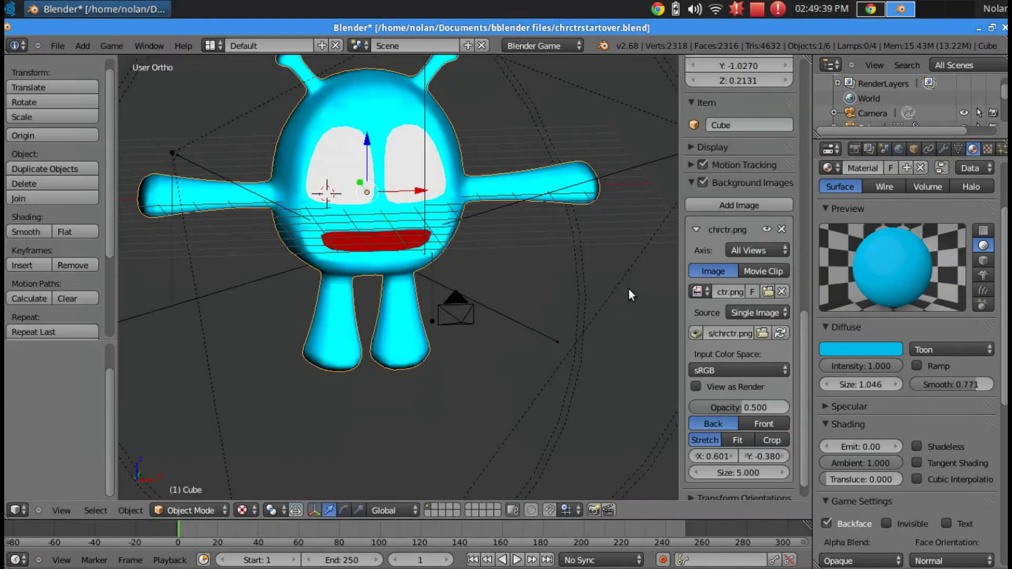
# Change the viewport shading from Texture to Solid.
pyautogui.moveTo(629, 288); pyautogui.dragTo(410, 326, button='middle')
pyautogui.click(243, 509)
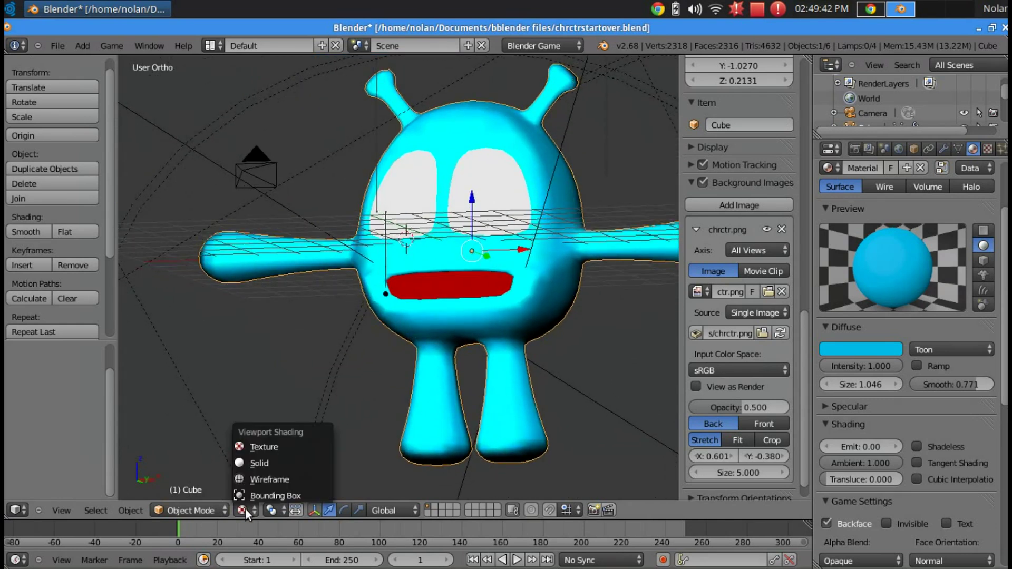
pyautogui.click(271, 462)
# Select both spot lamps and both point lamps together and hide them in the viewport.
pyautogui.moveTo(470, 359); pyautogui.dragTo(504, 384, button='middle')
pyautogui.scroll(-4, 498, 366)
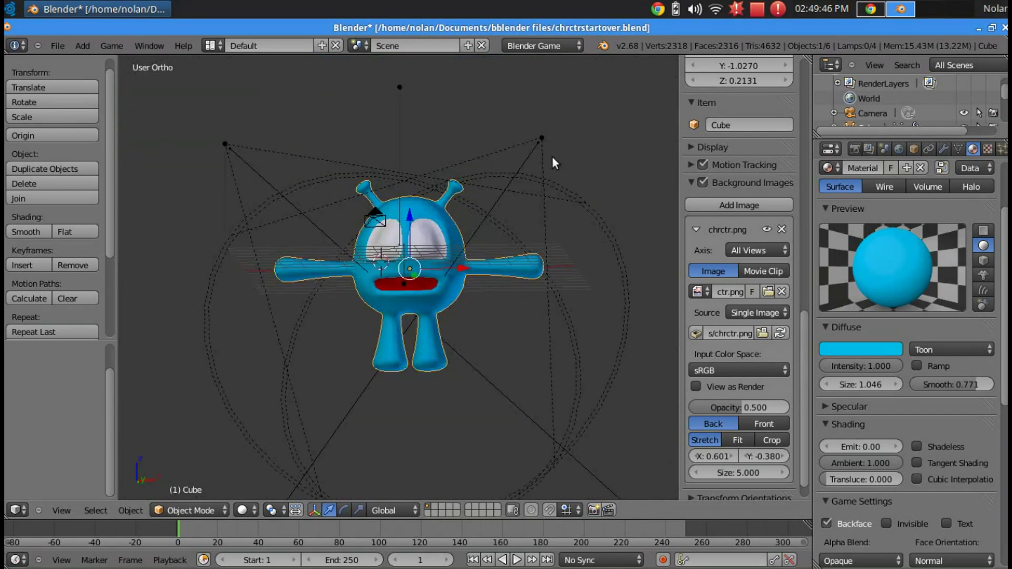
pyautogui.rightClick(544, 138)
pyautogui.keyDown('shift'); pyautogui.rightClick(399, 106); pyautogui.keyUp('shift')
pyautogui.keyDown('shift'); pyautogui.rightClick(250, 144); pyautogui.keyUp('shift')
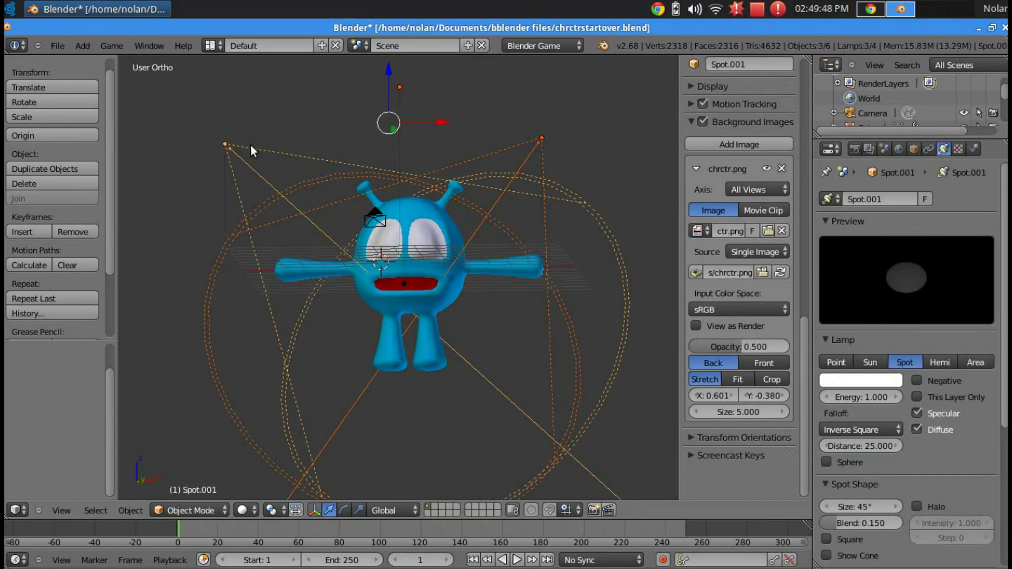
pyautogui.keyDown('shift'); pyautogui.rightClick(404, 284); pyautogui.keyUp('shift')
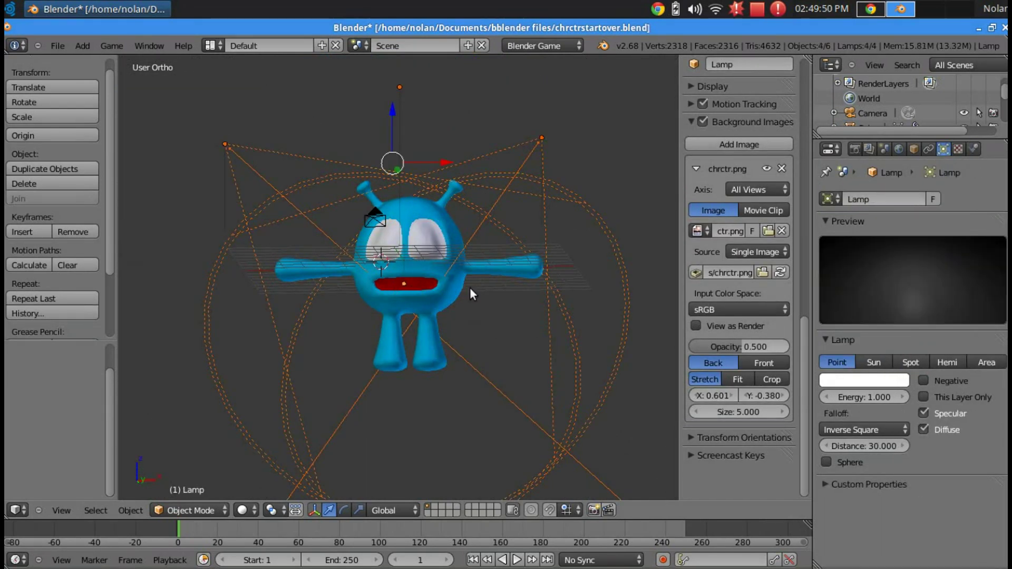
pyautogui.press('h')
# Select the character's body and examine it through the camera view.
pyautogui.moveTo(469, 286); pyautogui.dragTo(503, 358, button='middle')
pyautogui.rightClick(439, 224)
pyautogui.moveTo(460, 261); pyautogui.dragTo(453, 256, button='middle')
pyautogui.scroll(5, 453, 256)
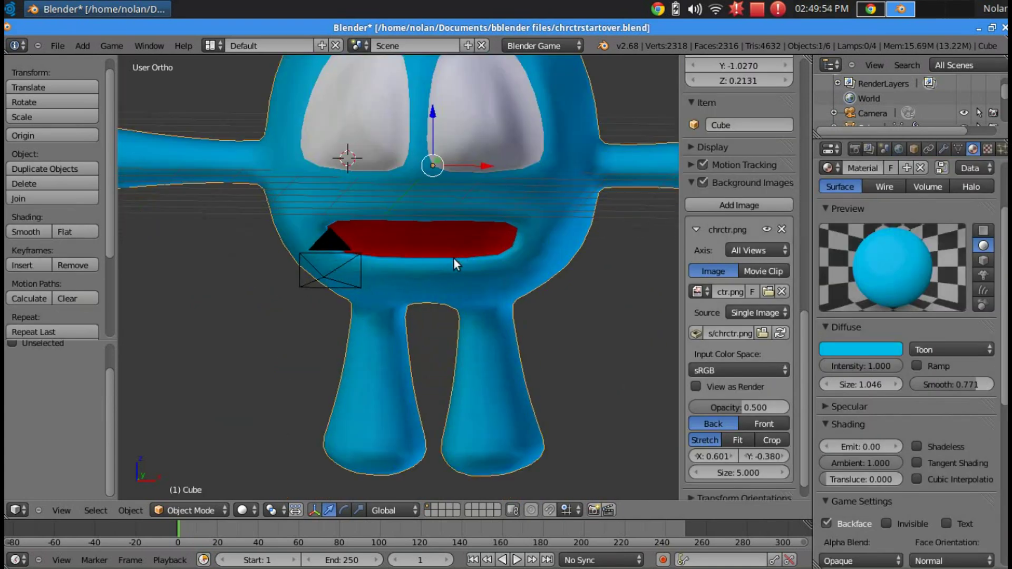
pyautogui.press('KP_0')
pyautogui.scroll(5, 458, 265)
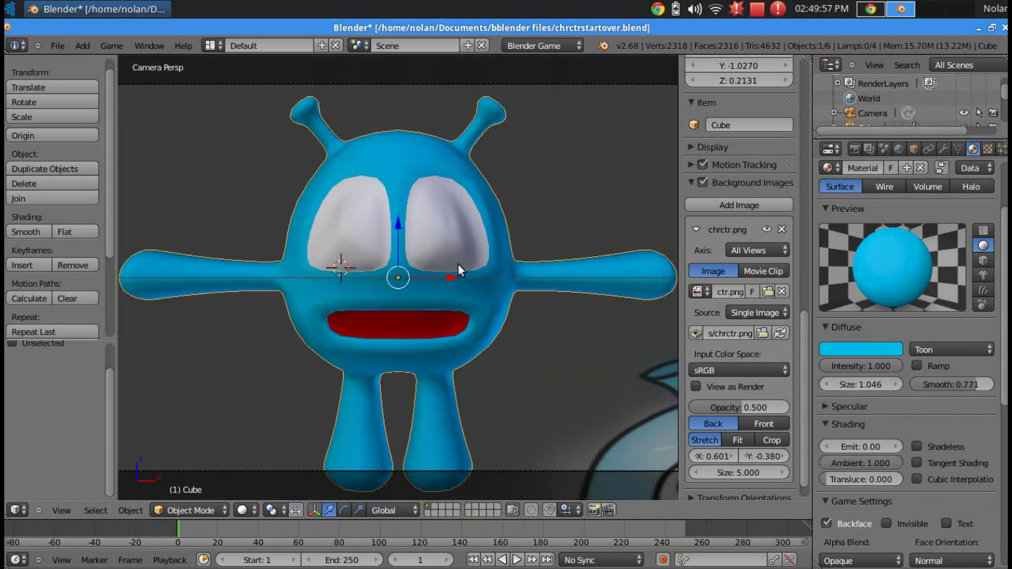
pyautogui.press('KP_0')
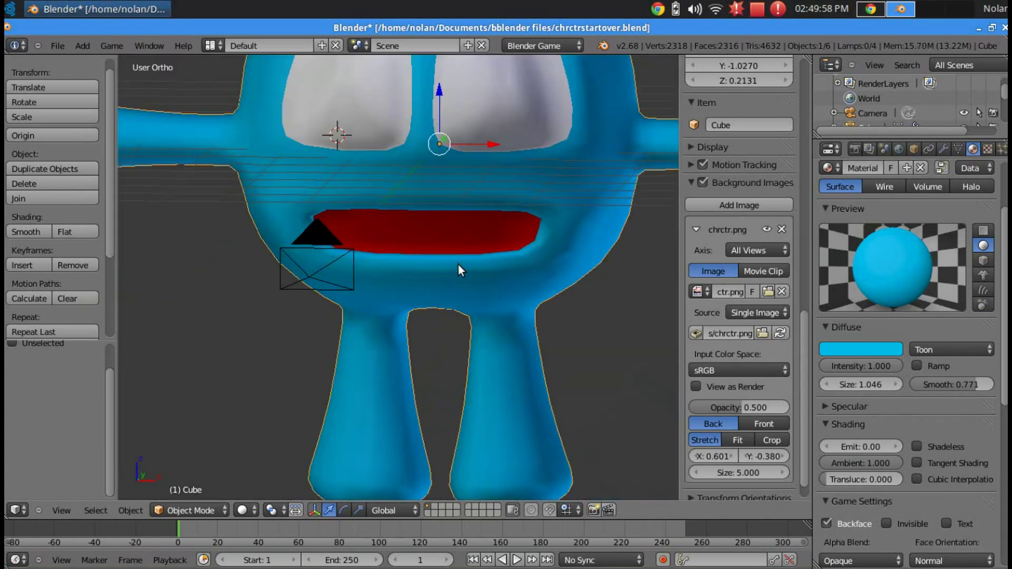
# Hide the camera object in the viewport.
pyautogui.rightClick(290, 260)
pyautogui.press('h')
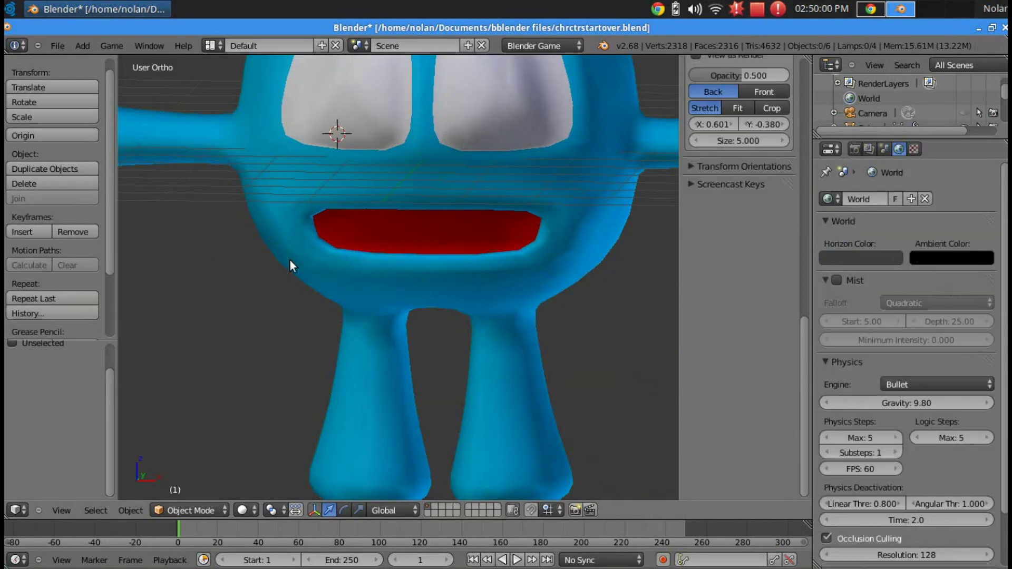
pyautogui.scroll(-1, 289, 260)
pyautogui.scroll(-3, 368, 274)
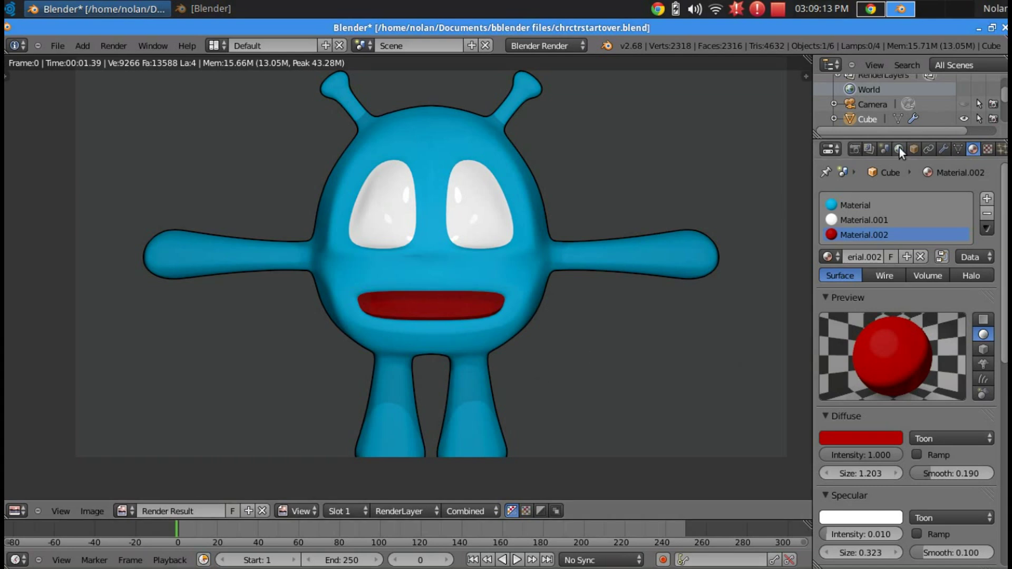
# Enable Freestyle in the render settings and expand its line thickness options.
pyautogui.click(855, 149)
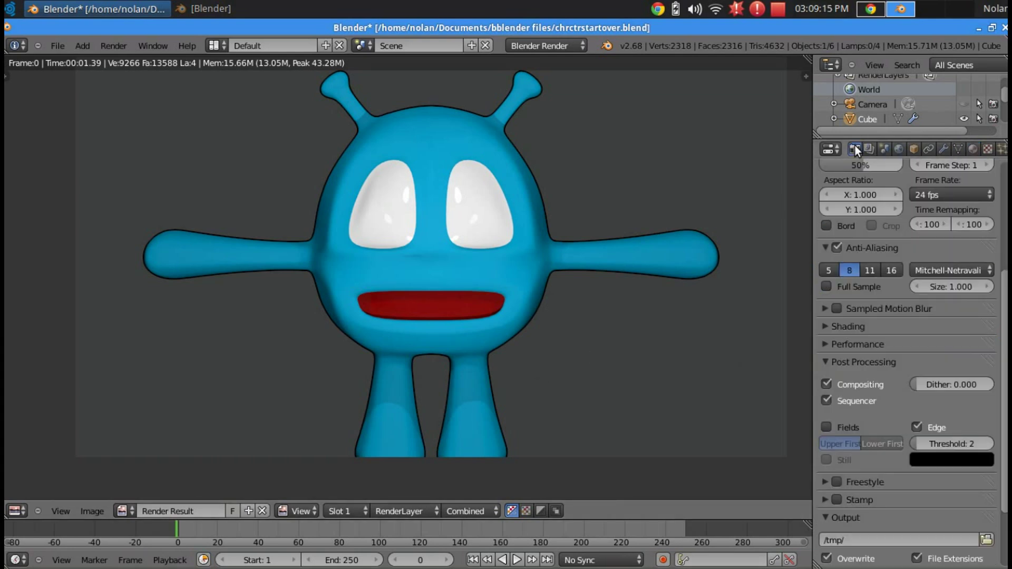
pyautogui.scroll(-3, 858, 242)
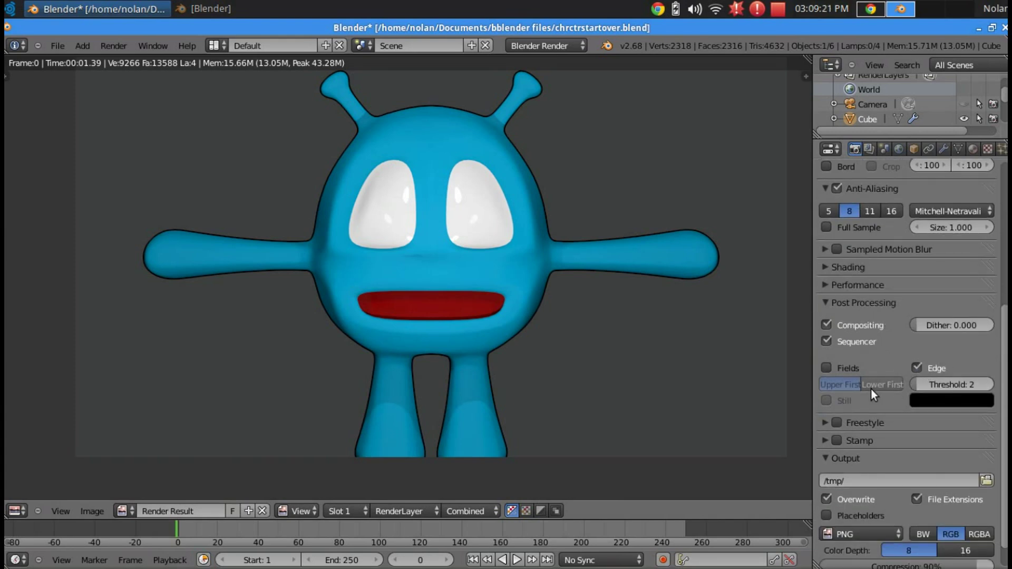
pyautogui.click(834, 422)
pyautogui.click(825, 422)
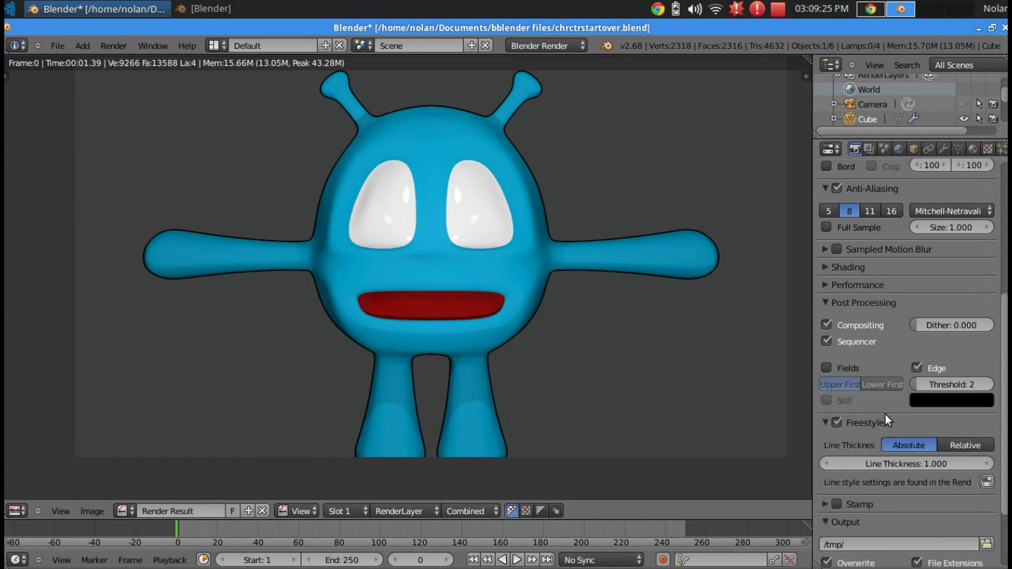
pyautogui.scroll(-4, 929, 425)
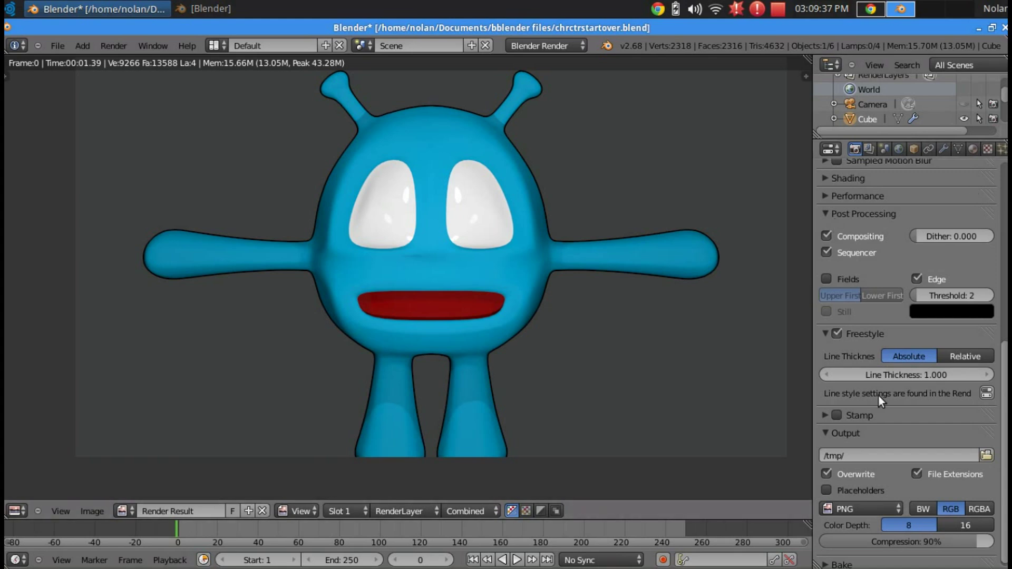
# Set the Freestyle line set to detect only Edge Mark edges, turning off Silhouette, Border and Crease.
pyautogui.click(870, 150)
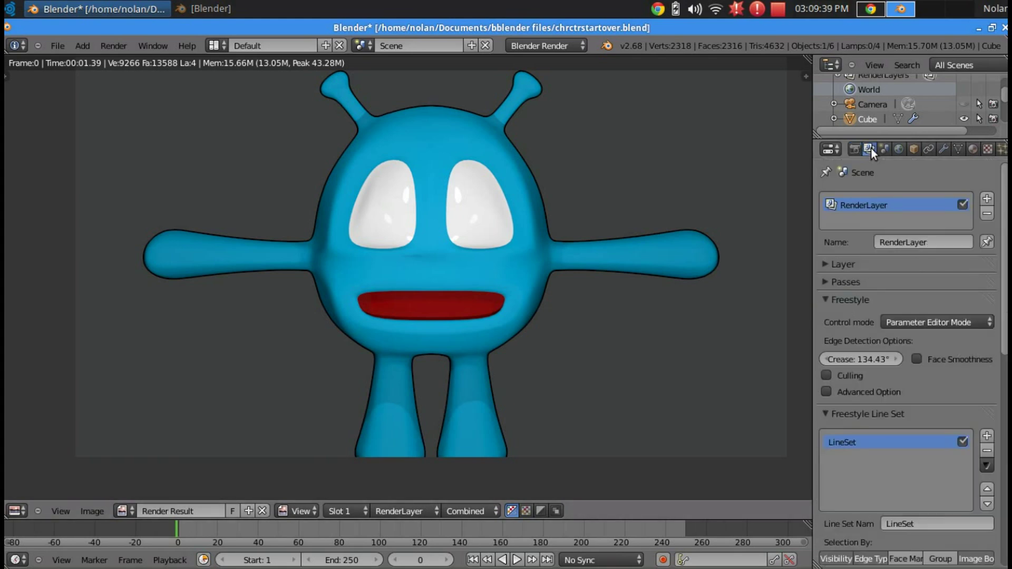
pyautogui.scroll(-3, 882, 239)
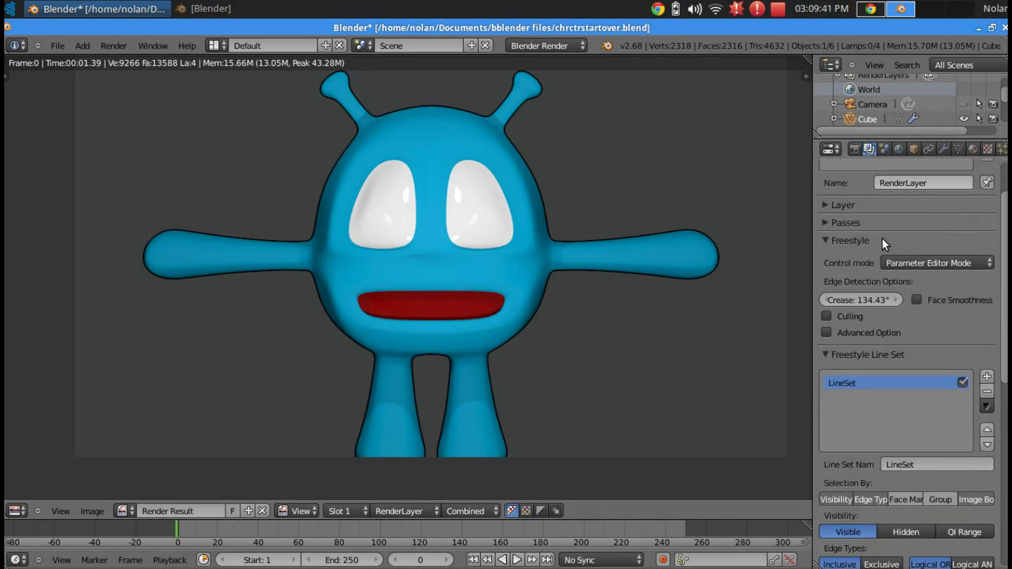
pyautogui.scroll(3, 881, 244)
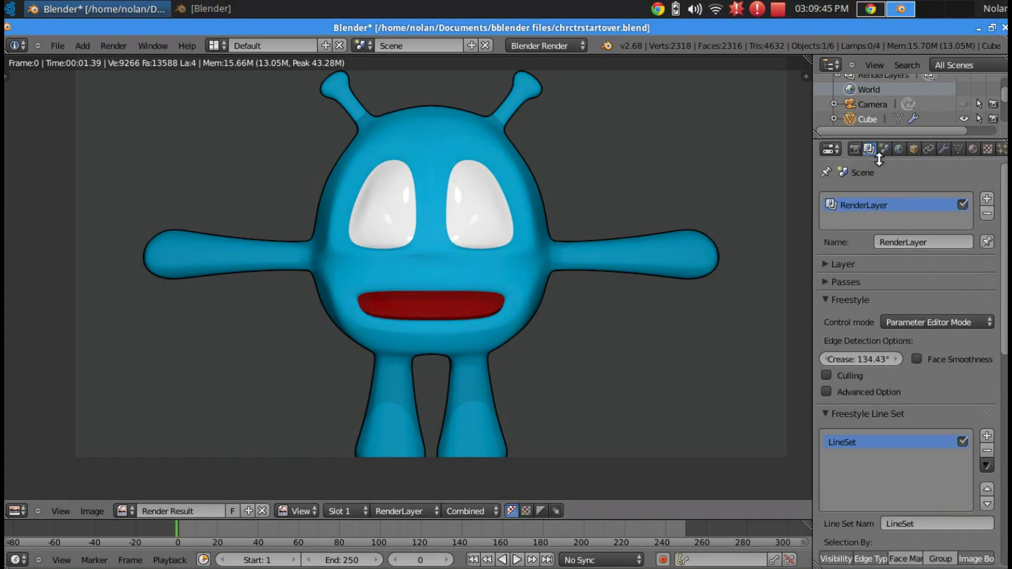
pyautogui.scroll(-7, 910, 241)
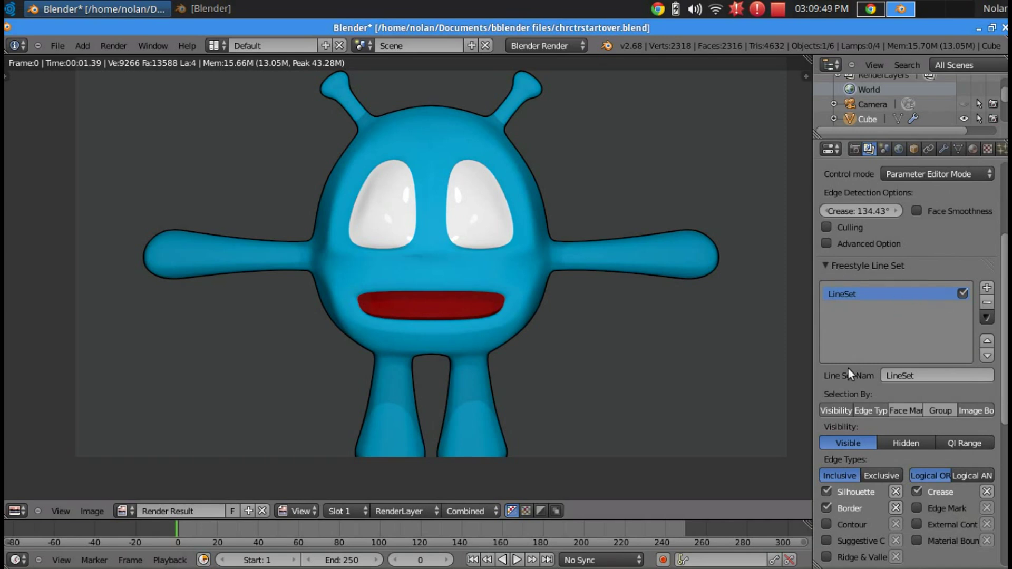
pyautogui.scroll(-4, 848, 370)
pyautogui.click(839, 403)
pyautogui.click(837, 417)
pyautogui.click(935, 402)
pyautogui.click(916, 419)
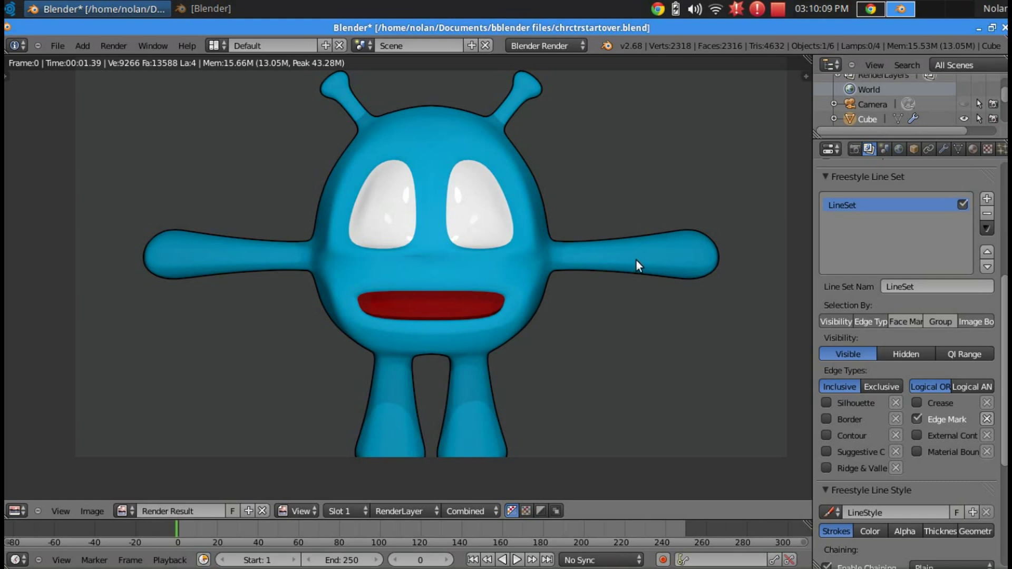
# Close the render result and enter Edit Mode on the body at the mouth.
pyautogui.press('Escape')
pyautogui.scroll(4, 477, 285)
pyautogui.press('Tab')
pyautogui.scroll(4, 510, 298)
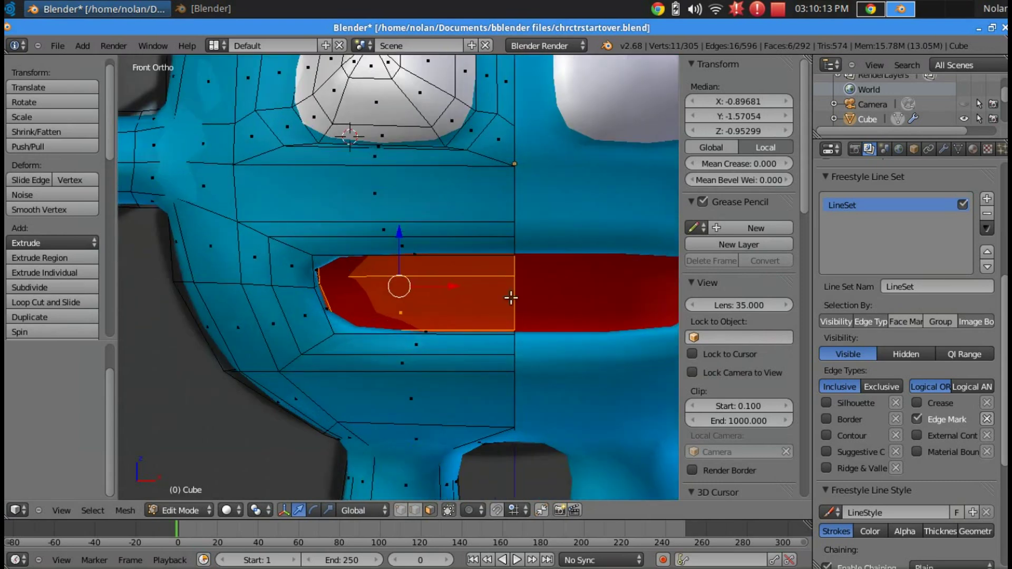
# Try to select the edges around the mouth opening one by one in edge select mode.
pyautogui.rightClick(427, 252)
pyautogui.rightClick(429, 259)
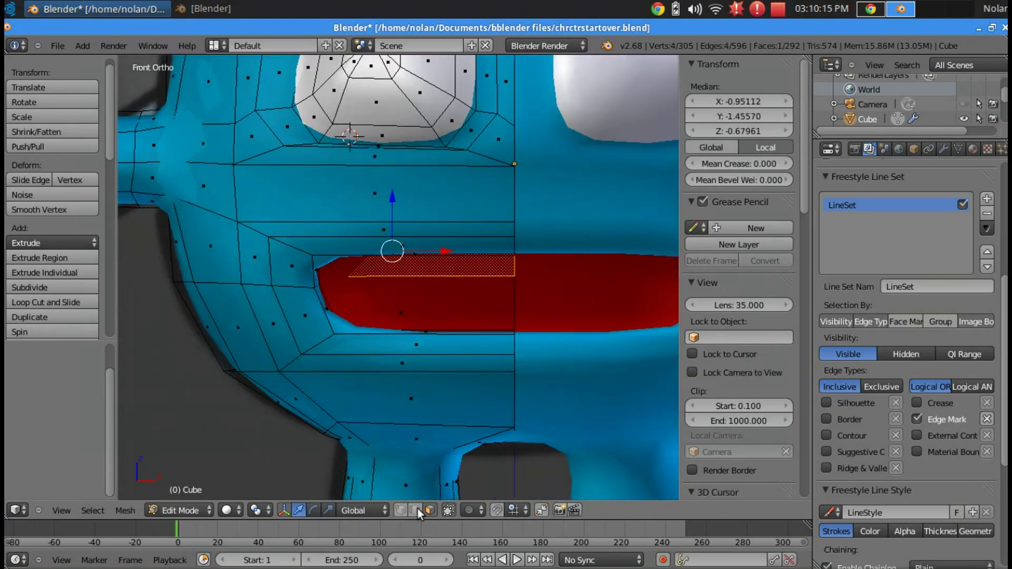
pyautogui.scroll(3, 458, 361)
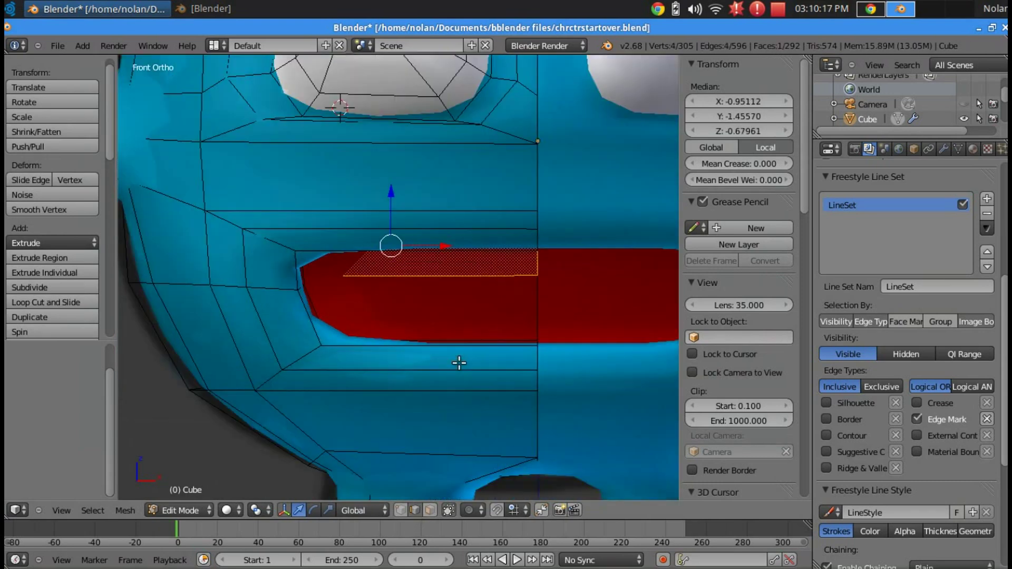
pyautogui.moveTo(501, 365); pyautogui.dragTo(448, 424, button='middle')
pyautogui.moveTo(603, 283); pyautogui.dragTo(388, 205, button='middle')
pyautogui.keyDown('shift'); pyautogui.rightClick(549, 242); pyautogui.keyUp('shift')
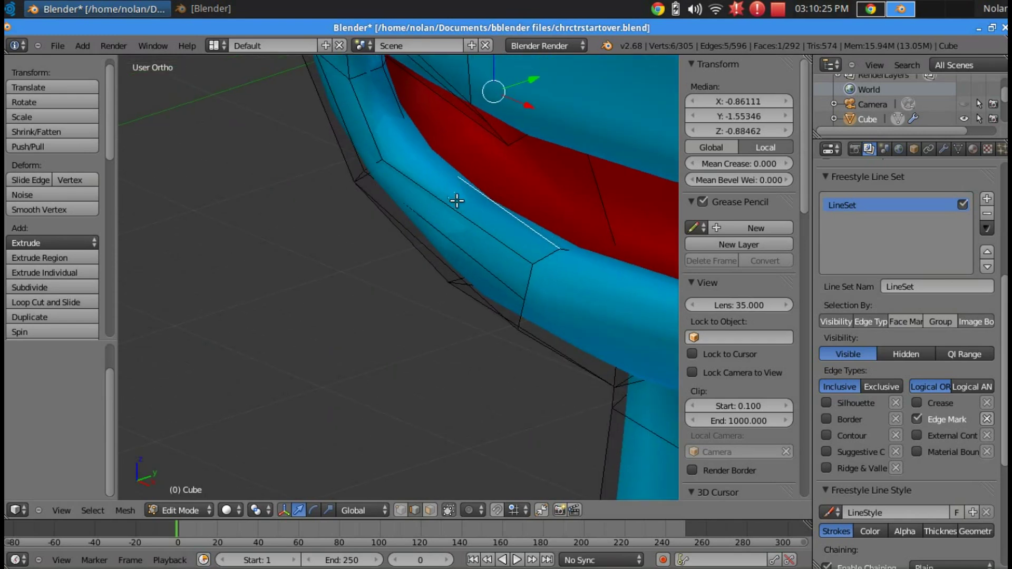
pyautogui.keyDown('shift'); pyautogui.moveTo(456, 204); pyautogui.dragTo(457, 404, button='middle'); pyautogui.keyUp('shift')
pyautogui.scroll(3, 457, 405)
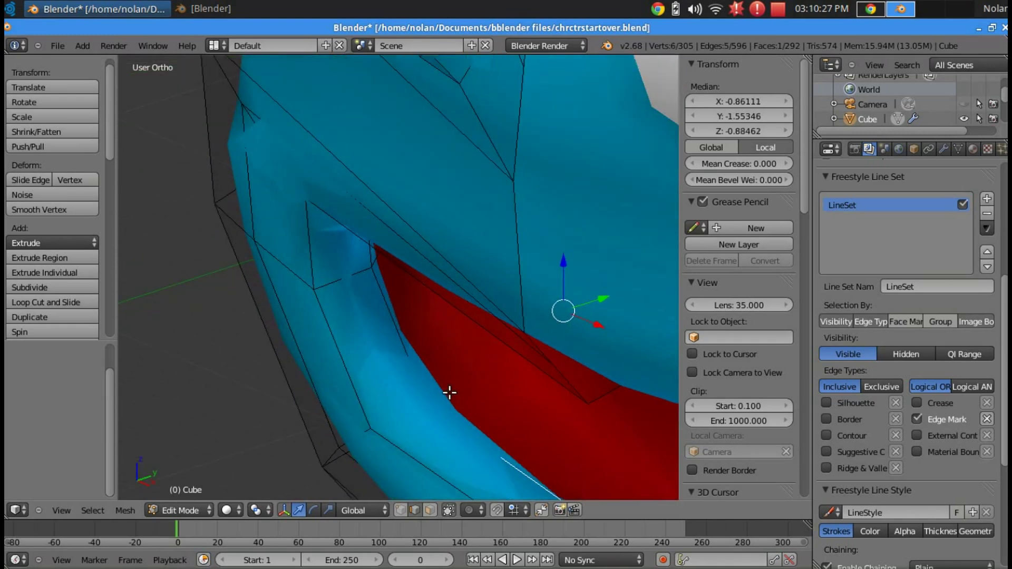
pyautogui.press('z')
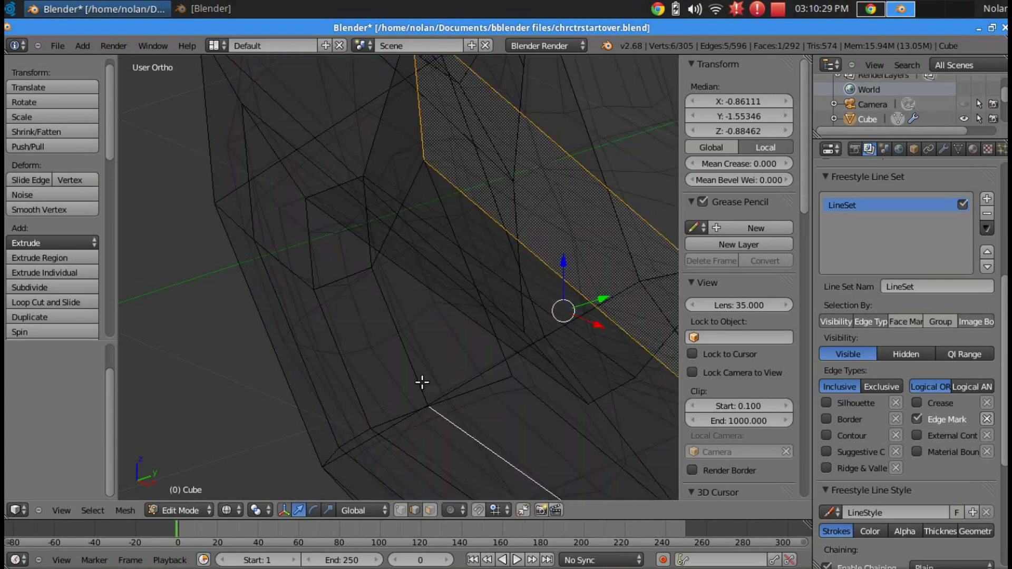
pyautogui.keyDown('shift'); pyautogui.rightClick(422, 384); pyautogui.keyUp('shift')
pyautogui.moveTo(443, 393)
pyautogui.mouseDown(button='middle')
pyautogui.moveTo(450, 365)
pyautogui.moveTo(425, 353)
pyautogui.moveTo(424, 368)
pyautogui.moveTo(440, 257)
pyautogui.mouseUp(button='middle')
pyautogui.keyDown('shift'); pyautogui.rightClick(414, 346); pyautogui.keyUp('shift')
pyautogui.press('z')
pyautogui.scroll(-3, 467, 402)
pyautogui.moveTo(467, 402); pyautogui.dragTo(481, 188, button='middle')
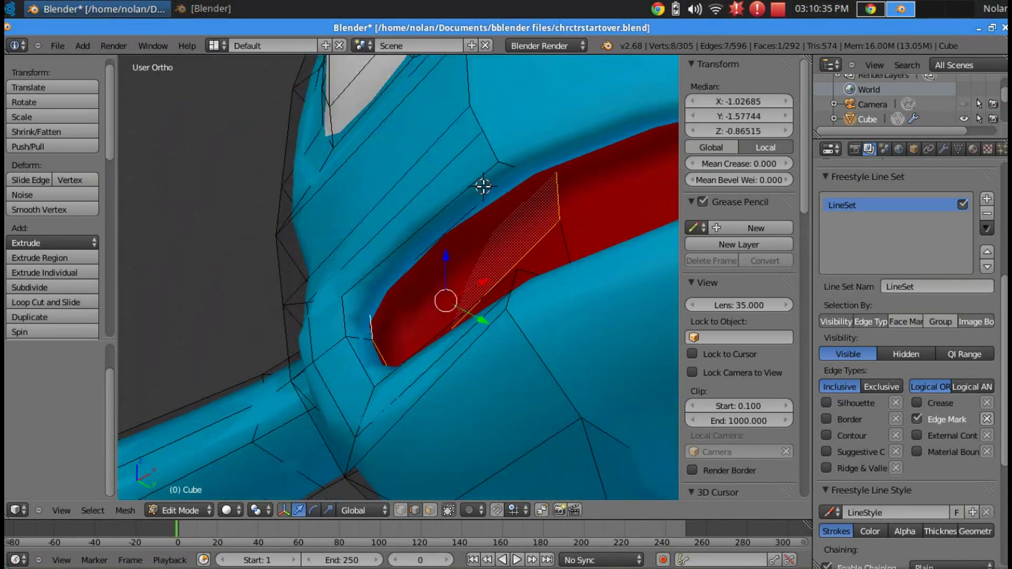
# Undo the stray edge selection near the mouth, switch to face select mode and deselect the whole mesh.
pyautogui.scroll(3, 427, 266)
pyautogui.rightClick(422, 235)
pyautogui.moveTo(425, 229); pyautogui.dragTo(499, 322, button='middle')
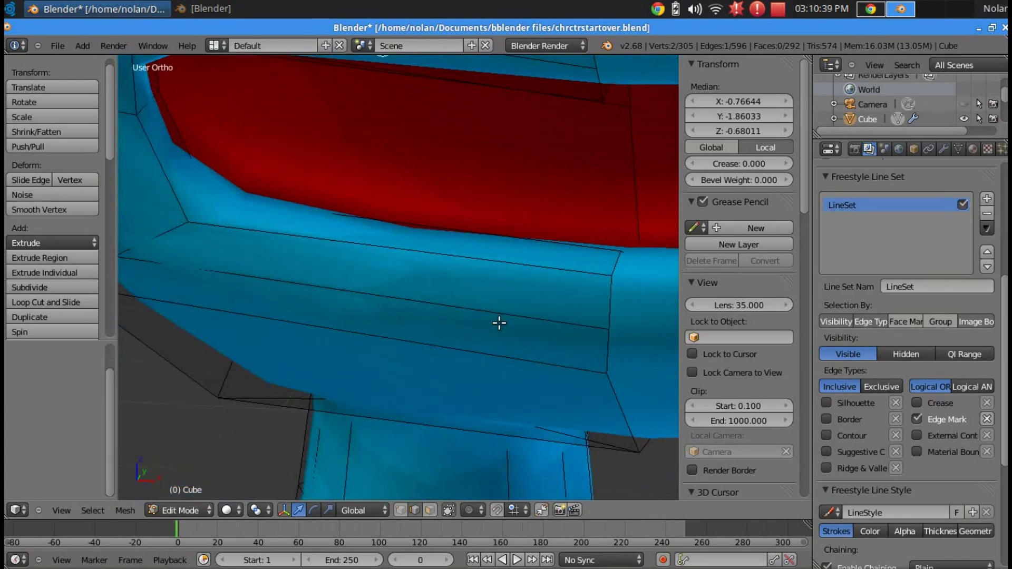
pyautogui.hotkey('ctrl', 'z')
pyautogui.moveTo(517, 275); pyautogui.dragTo(509, 146, button='middle')
pyautogui.keyDown('shift'); pyautogui.scroll(-1, 522, 203); pyautogui.keyUp('shift')
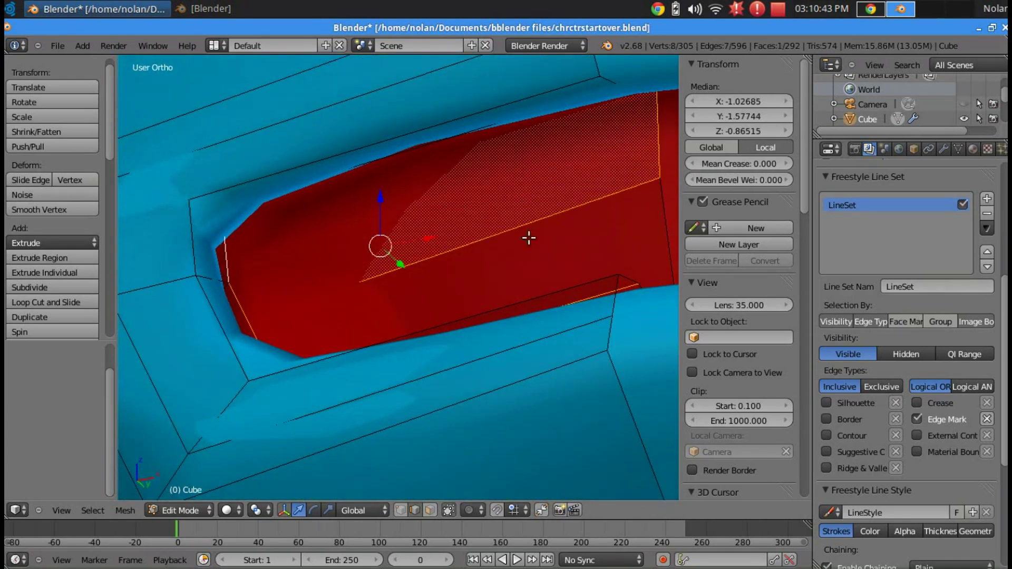
pyautogui.click(433, 510)
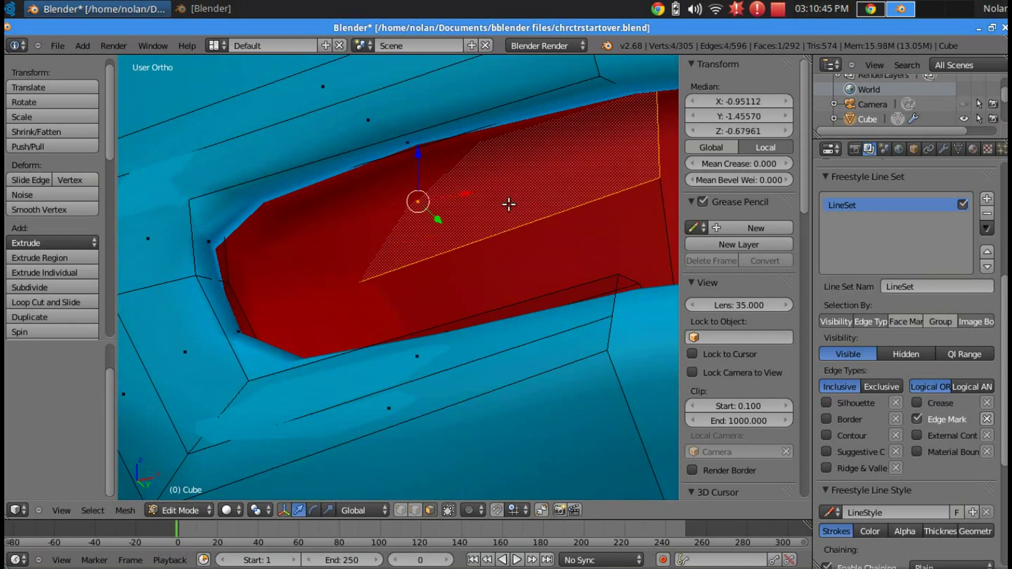
pyautogui.press('a')
pyautogui.moveTo(510, 224); pyautogui.dragTo(495, 283, button='middle')
pyautogui.scroll(2, 400, 234)
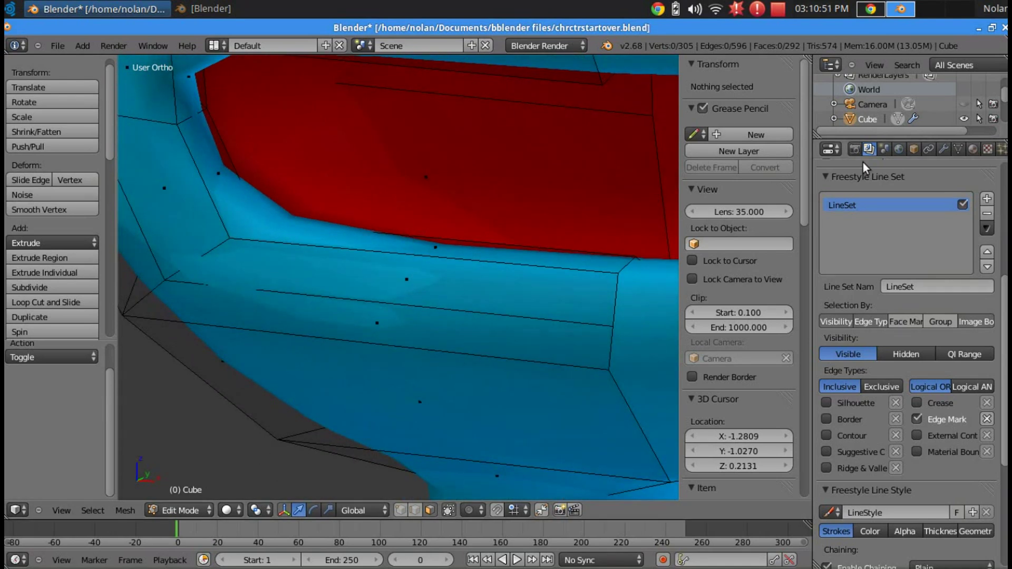
# Turn off the viewport display of the body's Subdivision Surface modifier.
pyautogui.click(938, 152)
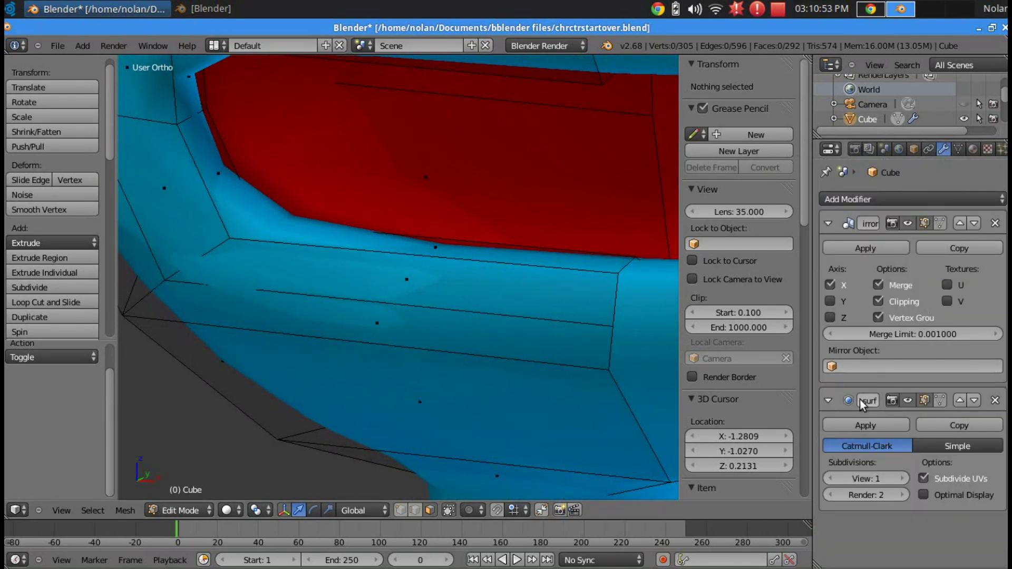
pyautogui.click(907, 402)
pyautogui.moveTo(463, 216); pyautogui.dragTo(438, 237, button='middle')
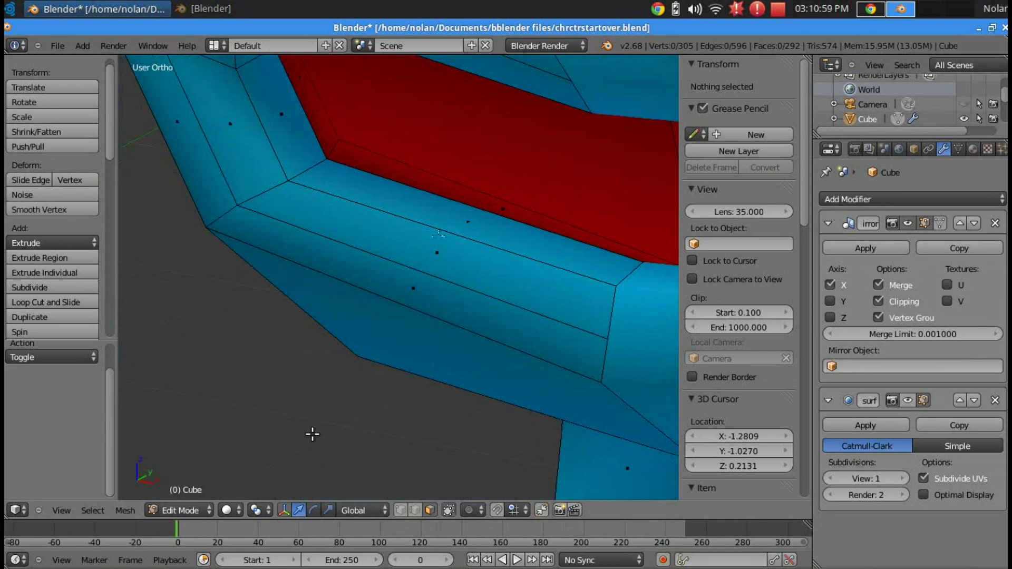
# Select the edges around the modeled half of the mouth rim and mark them as Freestyle edges.
pyautogui.moveTo(390, 421); pyautogui.dragTo(524, 343, button='middle')
pyautogui.scroll(-6, 485, 298)
pyautogui.scroll(6, 497, 323)
pyautogui.moveTo(492, 237); pyautogui.dragTo(549, 365, button='middle')
pyautogui.scroll(2, 458, 219)
pyautogui.rightClick(448, 211)
pyautogui.keyDown('shift'); pyautogui.rightClick(569, 262); pyautogui.keyUp('shift')
pyautogui.moveTo(569, 262); pyautogui.dragTo(524, 216, button='middle')
pyautogui.keyDown('shift'); pyautogui.rightClick(488, 172); pyautogui.keyUp('shift')
pyautogui.moveTo(488, 172); pyautogui.dragTo(481, 113, button='middle')
pyautogui.keyDown('shift'); pyautogui.rightClick(535, 171); pyautogui.keyUp('shift')
pyautogui.moveTo(537, 174); pyautogui.dragTo(395, 364, button='middle')
pyautogui.press('space')
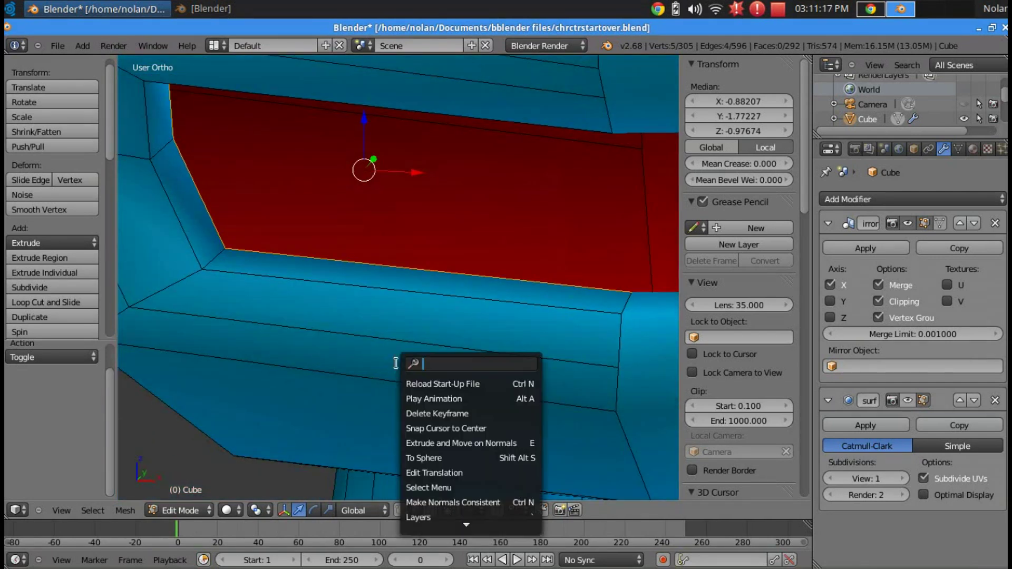
pyautogui.write('edge')
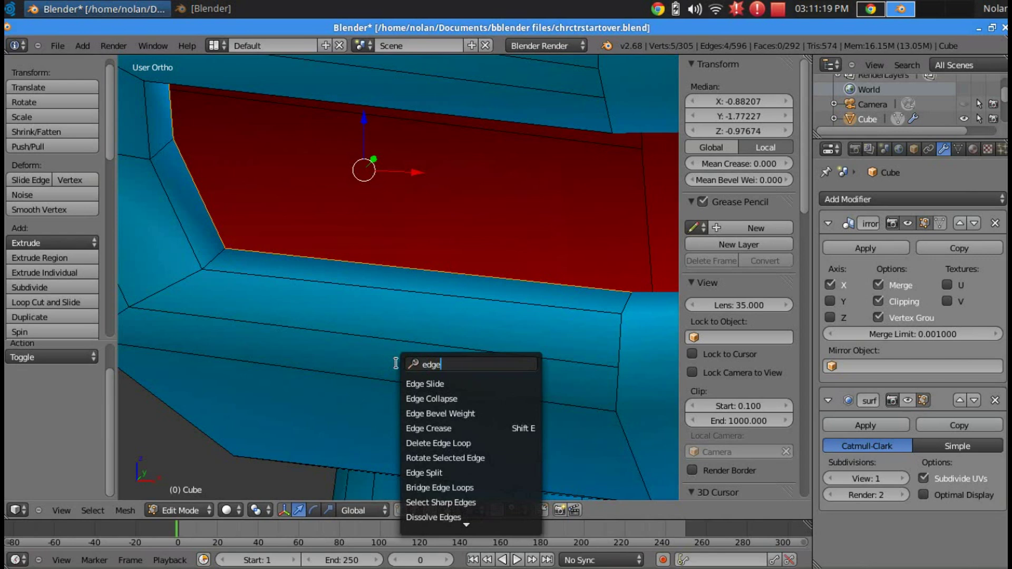
pyautogui.press('Down')
pyautogui.press('Down')
pyautogui.press('Down')
pyautogui.press('Down')
pyautogui.press('Down')
pyautogui.press('Down')
pyautogui.press('Down')
pyautogui.press('Down')
pyautogui.press('Down')
pyautogui.press('Down')
pyautogui.press('Down')
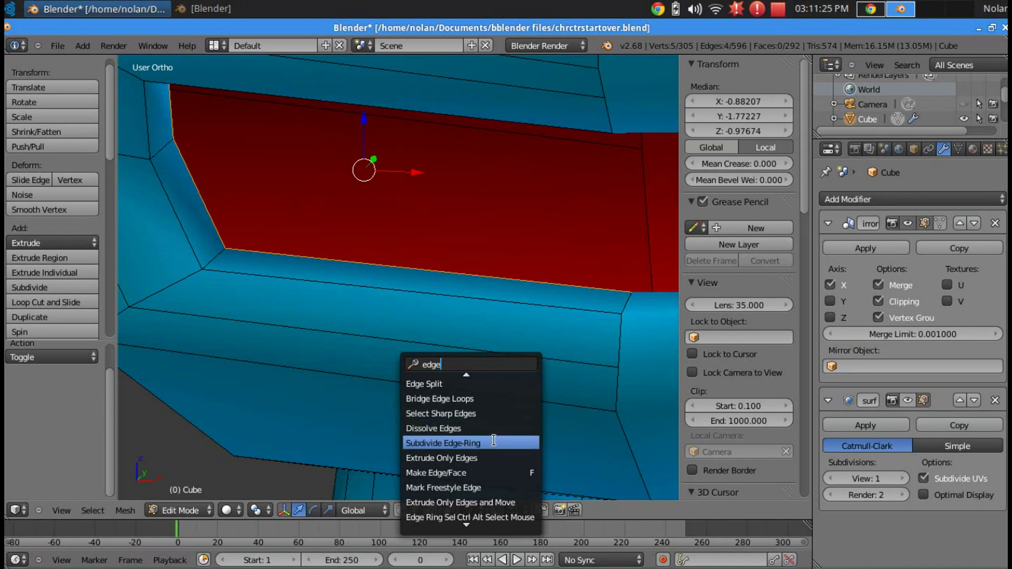
pyautogui.click(499, 488)
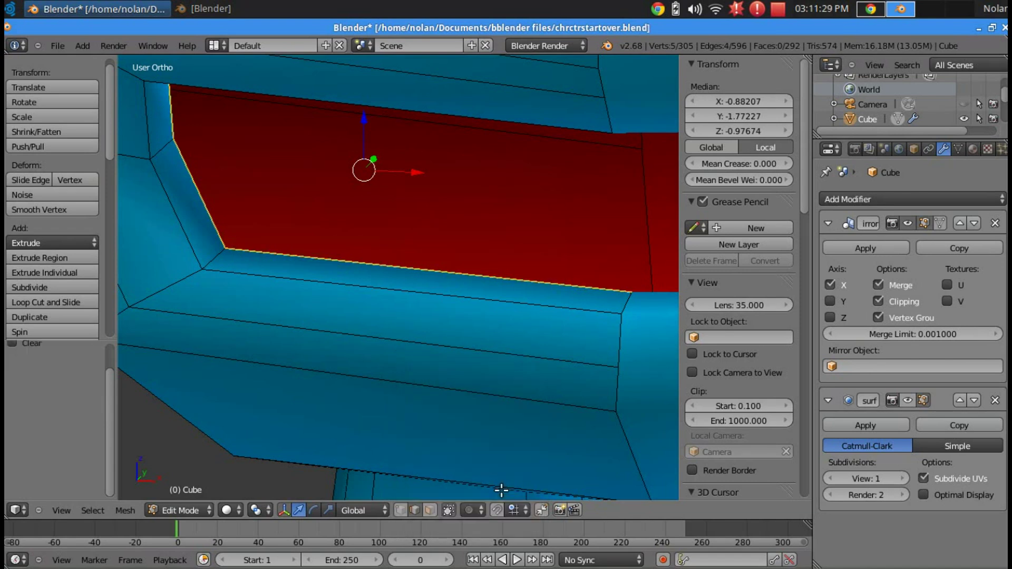
# Select the rim edges at the lower inner corner and along the nose side of the modeled eye.
pyautogui.scroll(-4, 479, 231)
pyautogui.scroll(4, 479, 230)
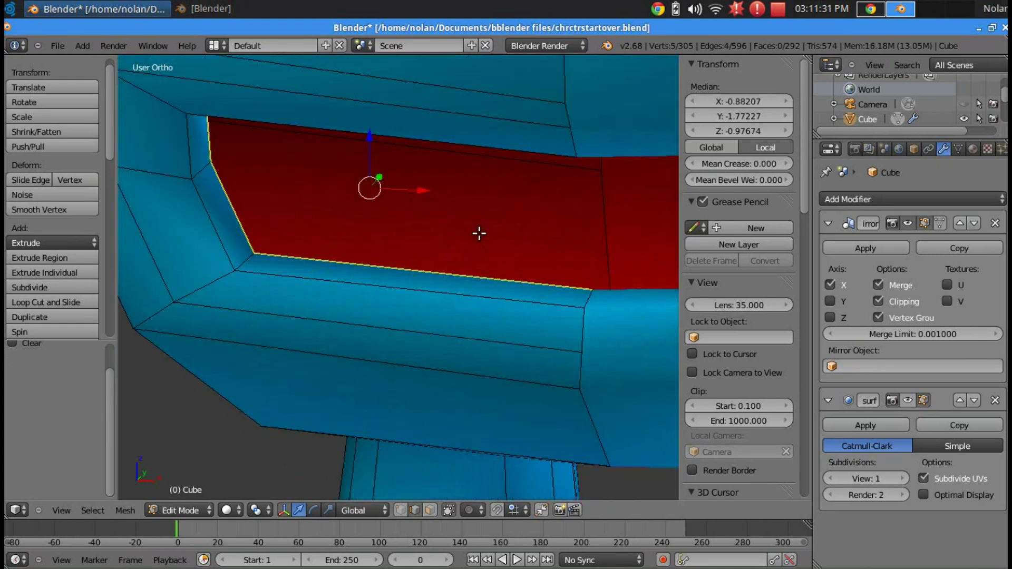
pyautogui.keyDown('shift'); pyautogui.scroll(6, 479, 233); pyautogui.keyUp('shift')
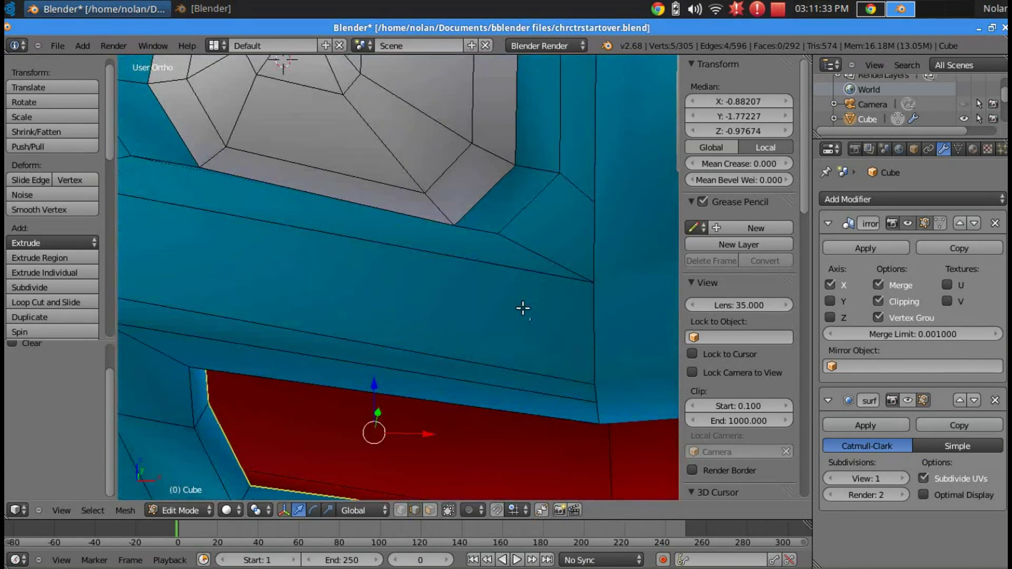
pyautogui.rightClick(499, 185)
pyautogui.scroll(-3, 500, 174)
pyautogui.keyDown('shift'); pyautogui.rightClick(463, 148); pyautogui.keyUp('shift')
pyautogui.keyDown('shift'); pyautogui.rightClick(463, 107); pyautogui.keyUp('shift')
pyautogui.moveTo(463, 106); pyautogui.dragTo(464, 104, button='middle')
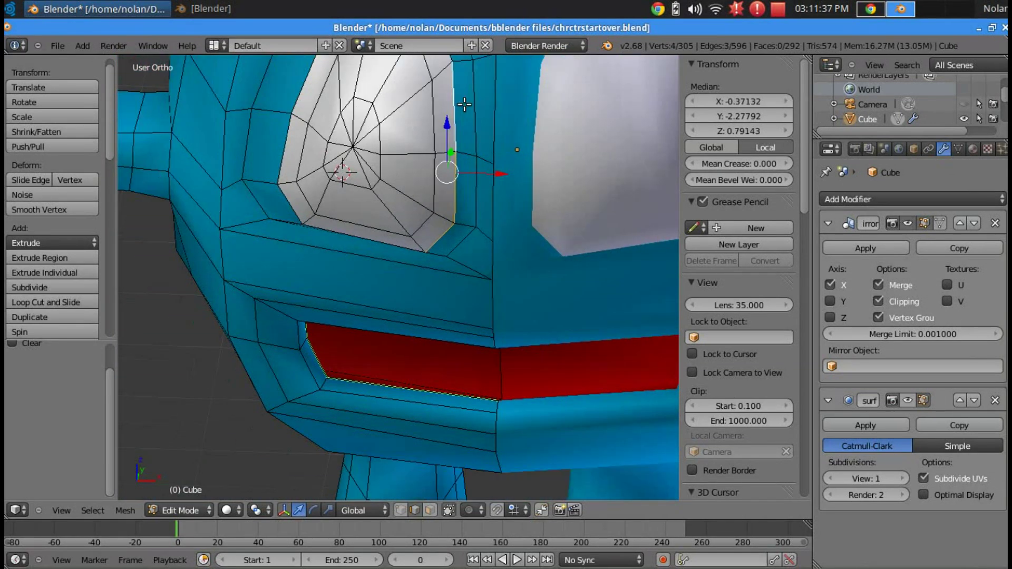
pyautogui.scroll(-2, 464, 103)
pyautogui.keyDown('shift'); pyautogui.rightClick(435, 80); pyautogui.keyUp('shift')
pyautogui.scroll(5, 481, 293)
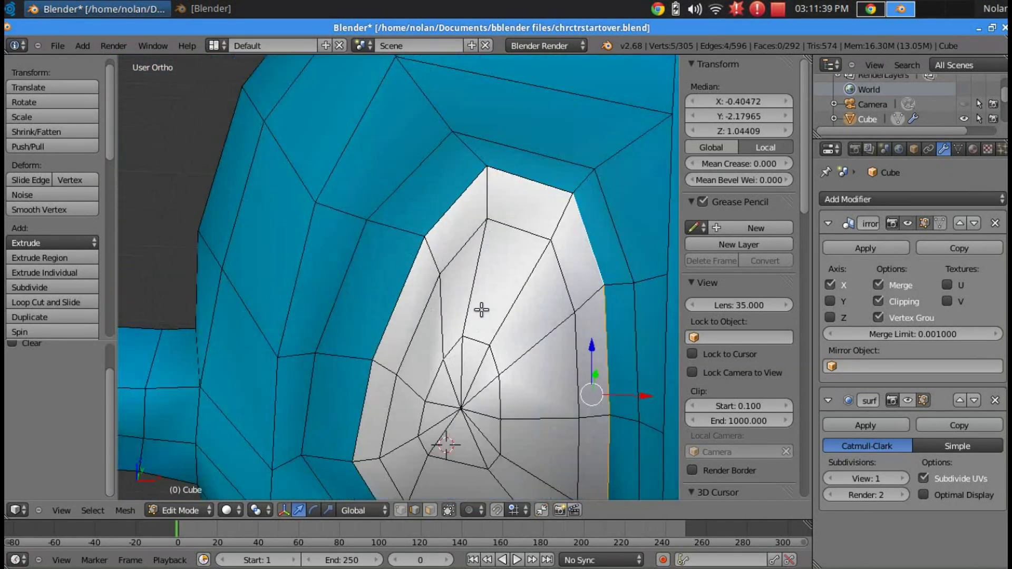
# Extend the selection over the top and down the outer side of the modeled eye's rim.
pyautogui.keyDown('shift'); pyautogui.rightClick(499, 174); pyautogui.keyUp('shift')
pyautogui.keyDown('shift'); pyautogui.rightClick(455, 203); pyautogui.keyUp('shift')
pyautogui.keyDown('shift'); pyautogui.rightClick(419, 251); pyautogui.keyUp('shift')
pyautogui.keyDown('shift'); pyautogui.rightClick(380, 337); pyautogui.keyUp('shift')
pyautogui.keyDown('shift'); pyautogui.rightClick(369, 406); pyautogui.keyUp('shift')
pyautogui.keyDown('shift'); pyautogui.moveTo(369, 406); pyautogui.dragTo(406, 357, button='middle'); pyautogui.keyUp('shift')
pyautogui.scroll(4, 425, 284)
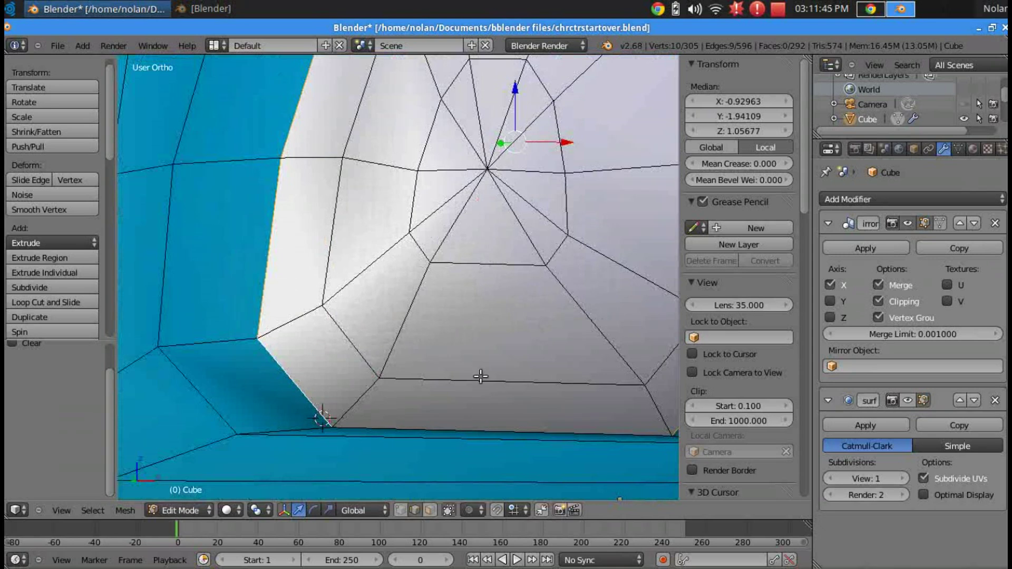
# Add the bottom edge to close the eye rim selection and mark it as Freestyle edges.
pyautogui.keyDown('shift'); pyautogui.rightClick(456, 428); pyautogui.keyUp('shift')
pyautogui.scroll(-3, 506, 423)
pyautogui.keyDown('shift'); pyautogui.moveTo(605, 407); pyautogui.dragTo(559, 344, button='middle'); pyautogui.keyUp('shift')
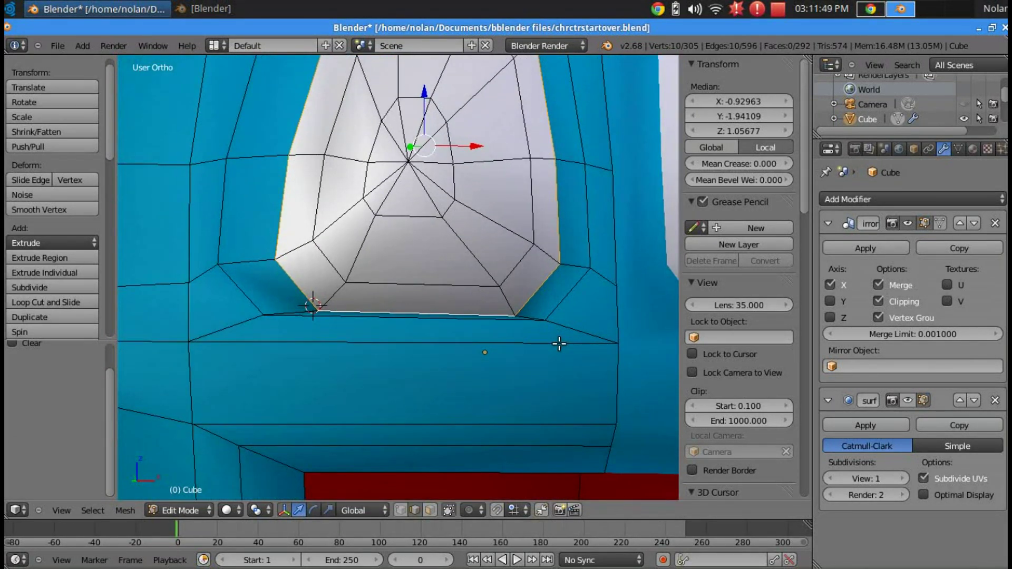
pyautogui.press('space')
pyautogui.press('Return')
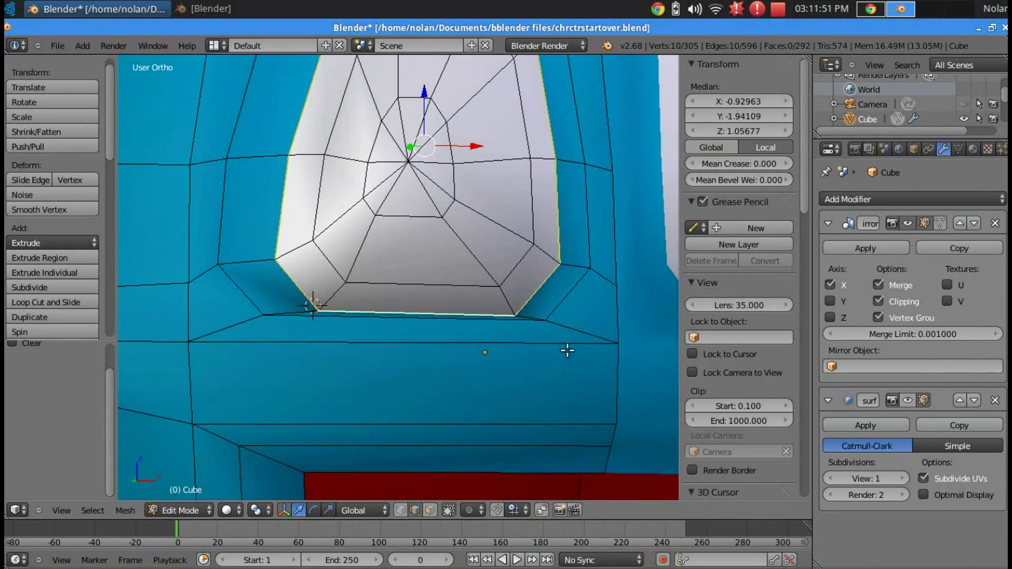
# Render the character and inspect the outlines around the eyes and mouth, then return to the model.
pyautogui.scroll(-5, 504, 194)
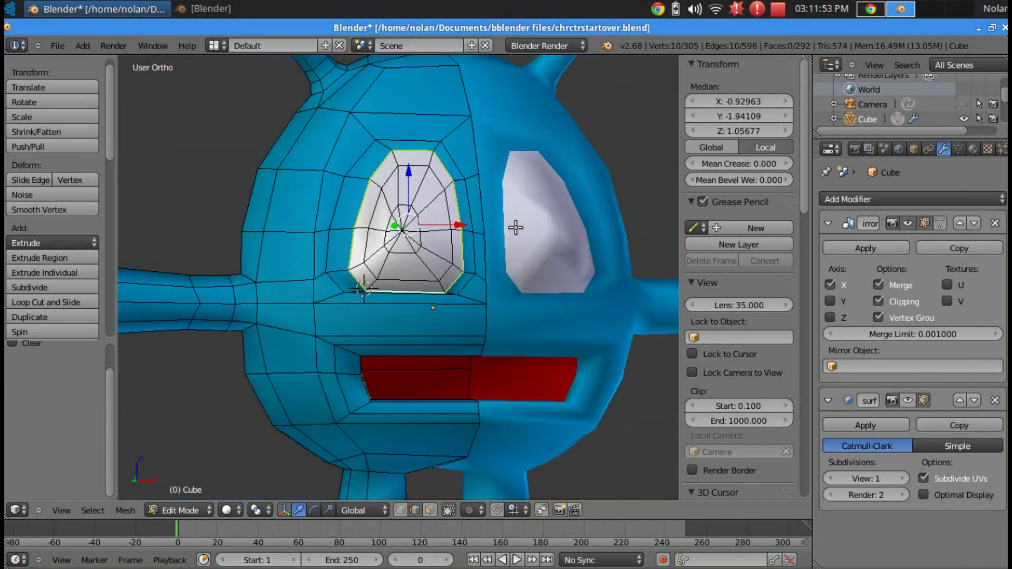
pyautogui.scroll(3, 526, 225)
pyautogui.moveTo(526, 225)
pyautogui.mouseDown(button='middle')
pyautogui.moveTo(490, 228)
pyautogui.moveTo(516, 240)
pyautogui.mouseUp(button='middle')
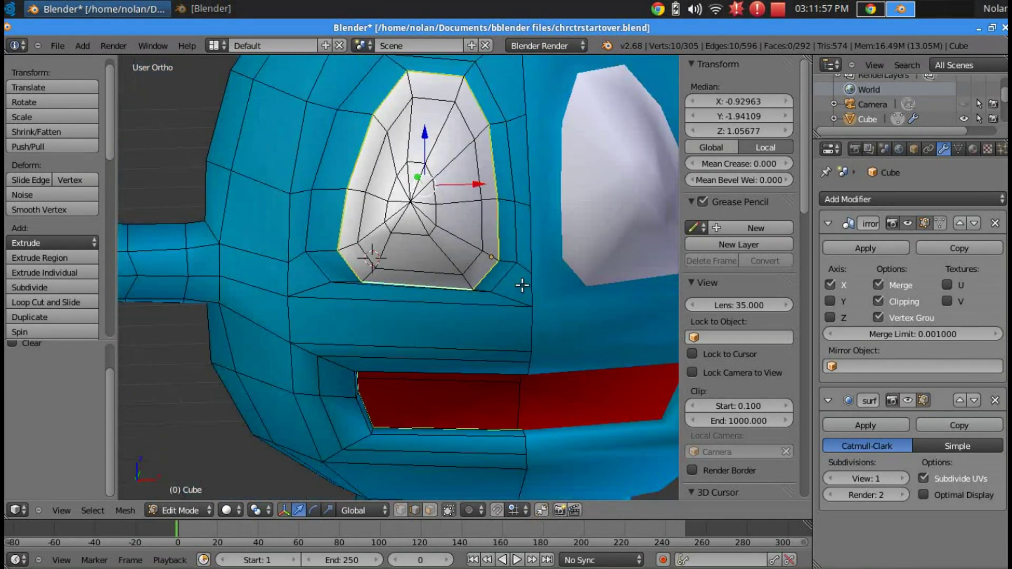
pyautogui.scroll(-2, 520, 283)
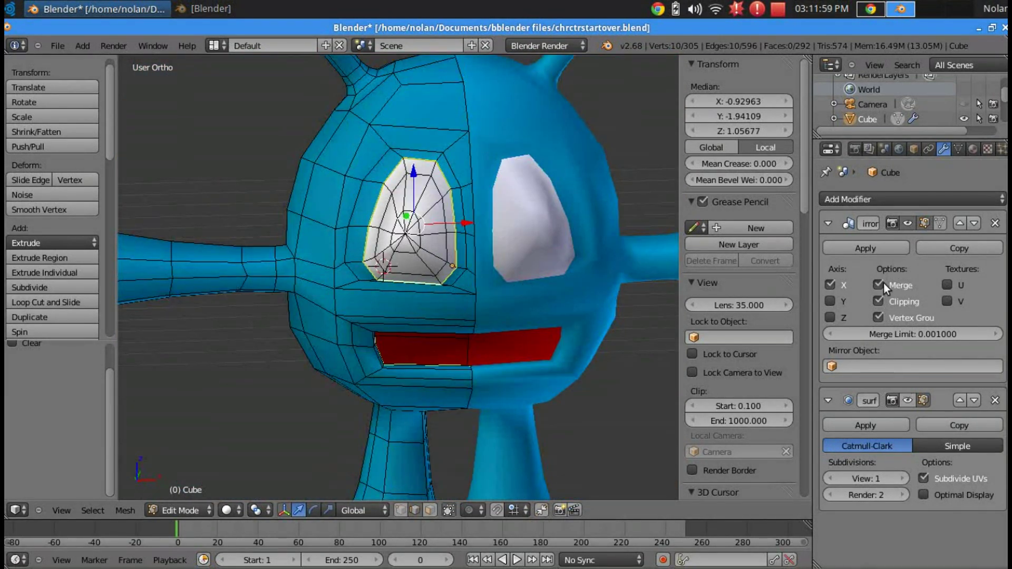
pyautogui.scroll(3, 645, 229)
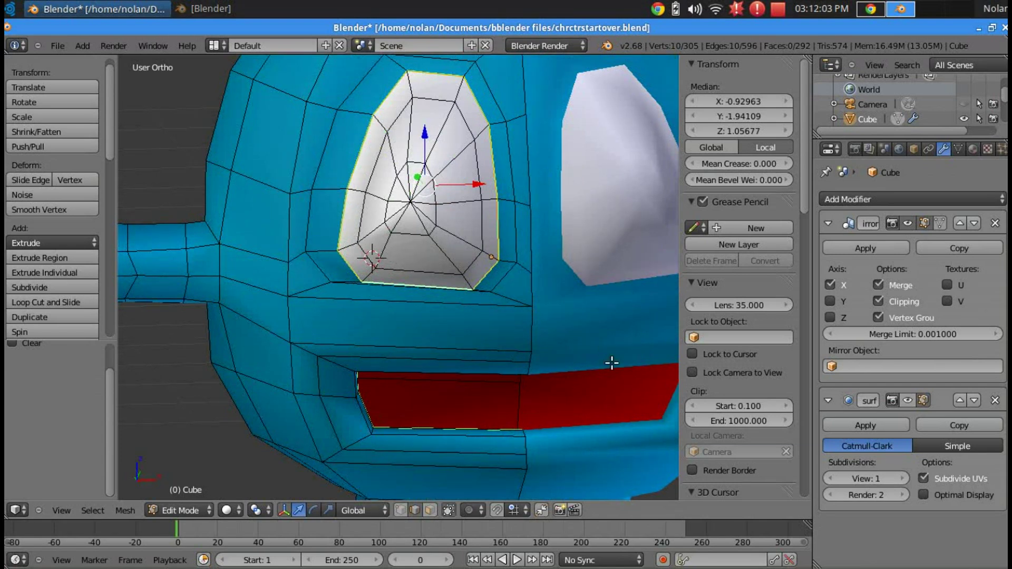
pyautogui.press('KP_1')
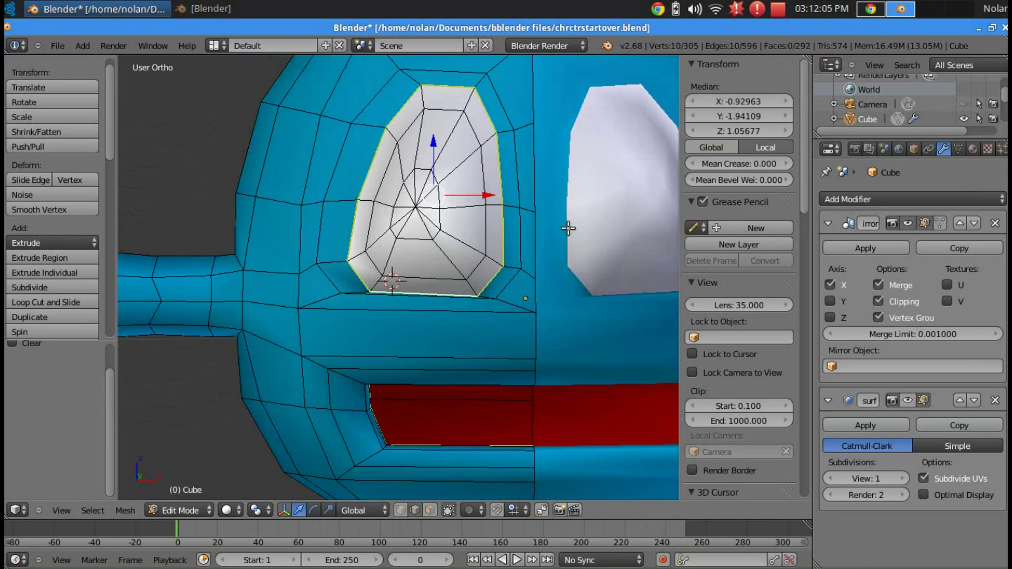
pyautogui.scroll(-5, 568, 227)
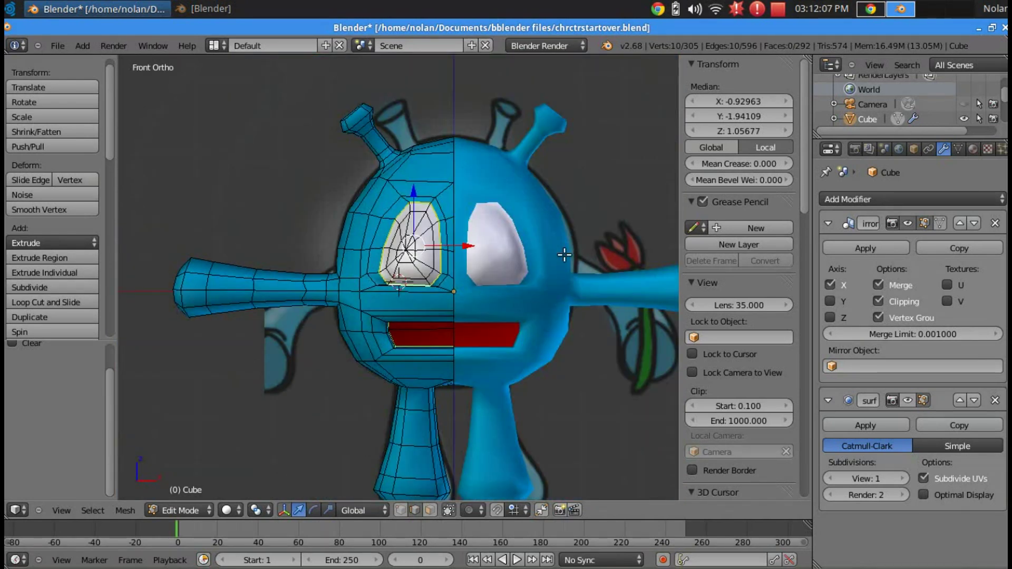
pyautogui.press('F12')
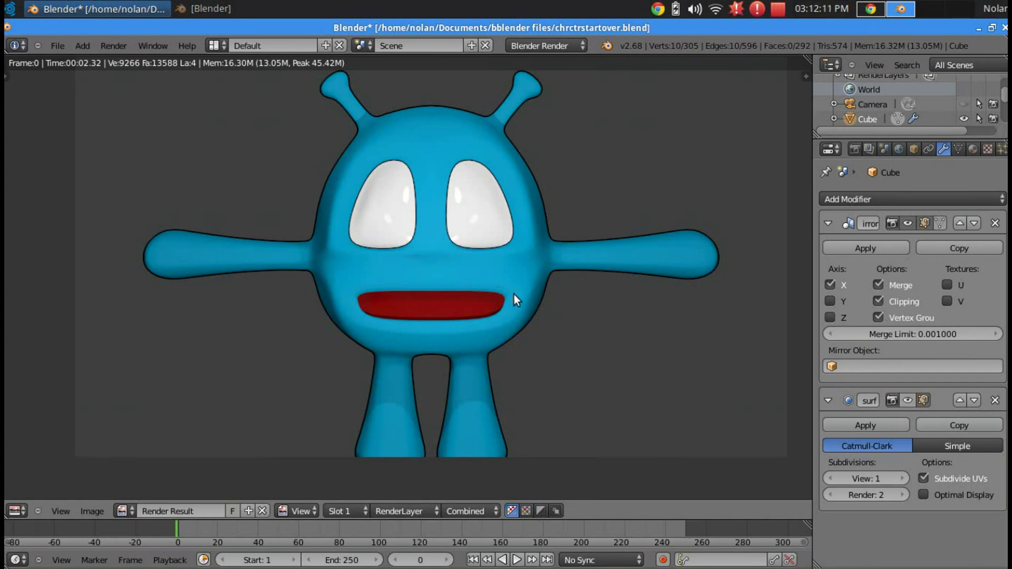
pyautogui.scroll(3, 523, 302)
pyautogui.scroll(-3, 523, 303)
pyautogui.scroll(1, 523, 302)
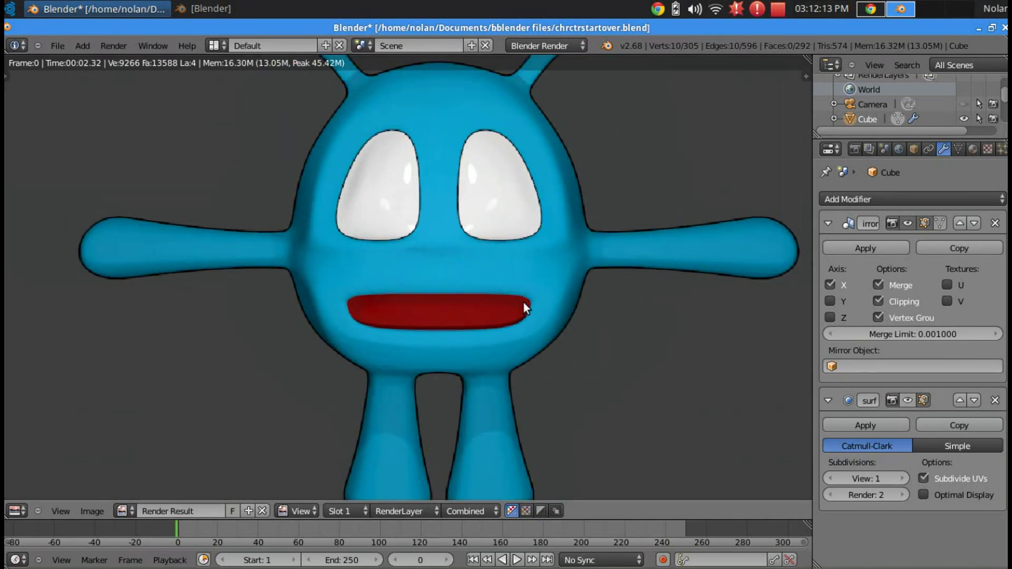
pyautogui.scroll(3, 523, 303)
pyautogui.scroll(-3, 523, 302)
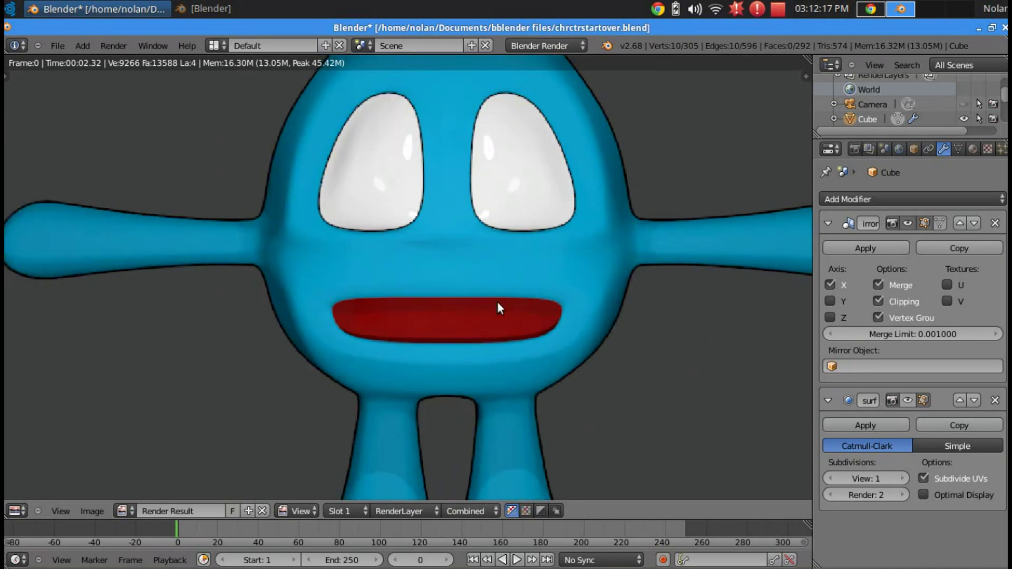
pyautogui.scroll(-2, 497, 302)
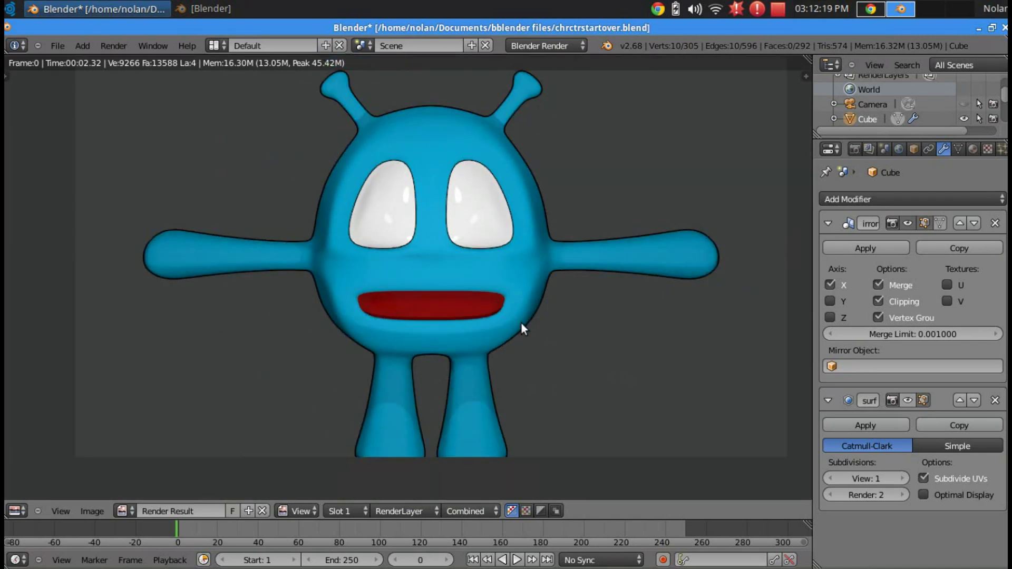
pyautogui.press('Escape')
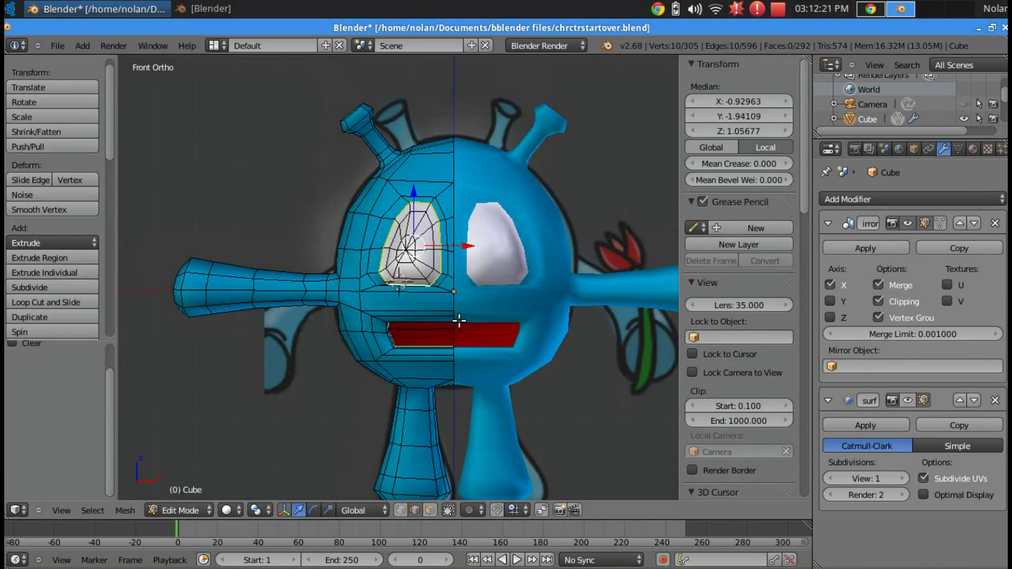
# Switch to the camera view and turn on the viewport display of the body's Subdivision Surface modifier.
pyautogui.scroll(2, 503, 366)
pyautogui.press('KP_0')
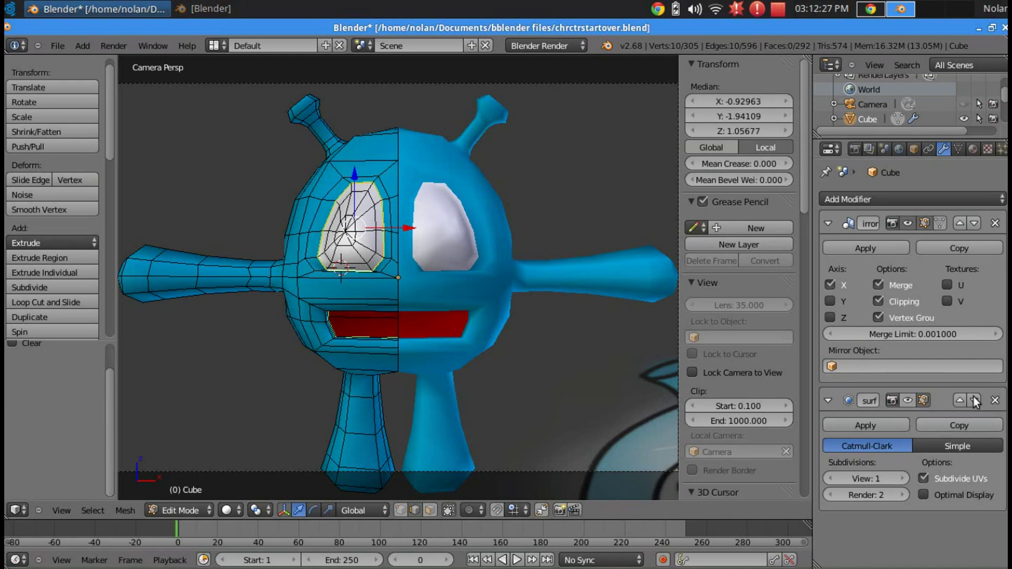
pyautogui.click(908, 402)
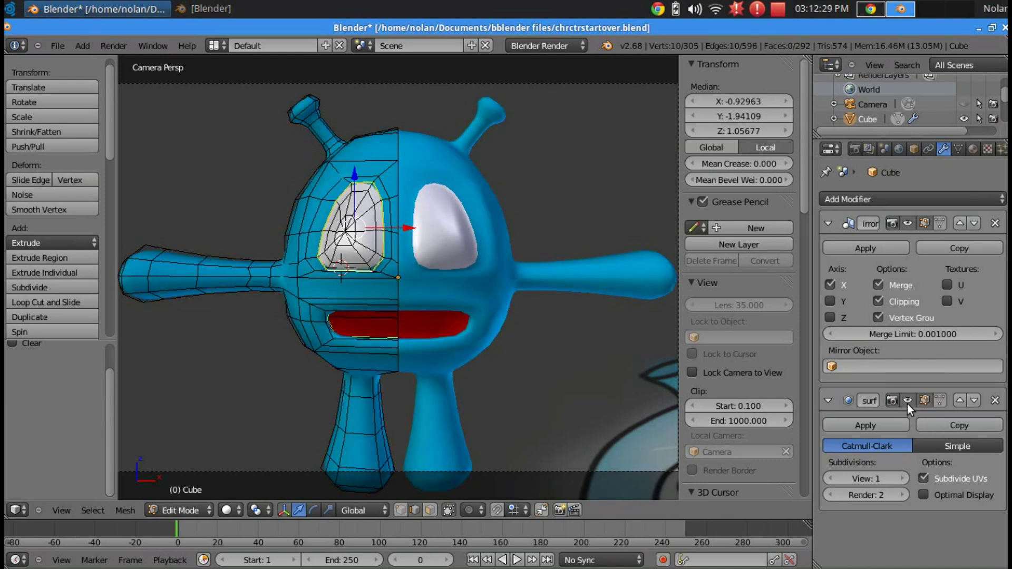
# Compare the marked mouth and eye rim edges with the smoothed surface, then render the character again.
pyautogui.scroll(2, 564, 394)
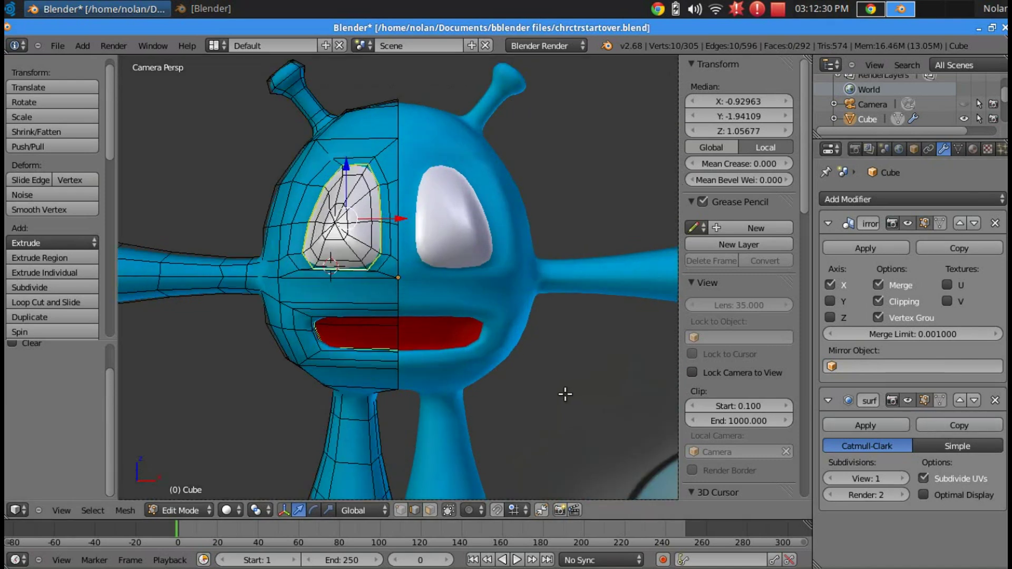
pyautogui.scroll(2, 565, 394)
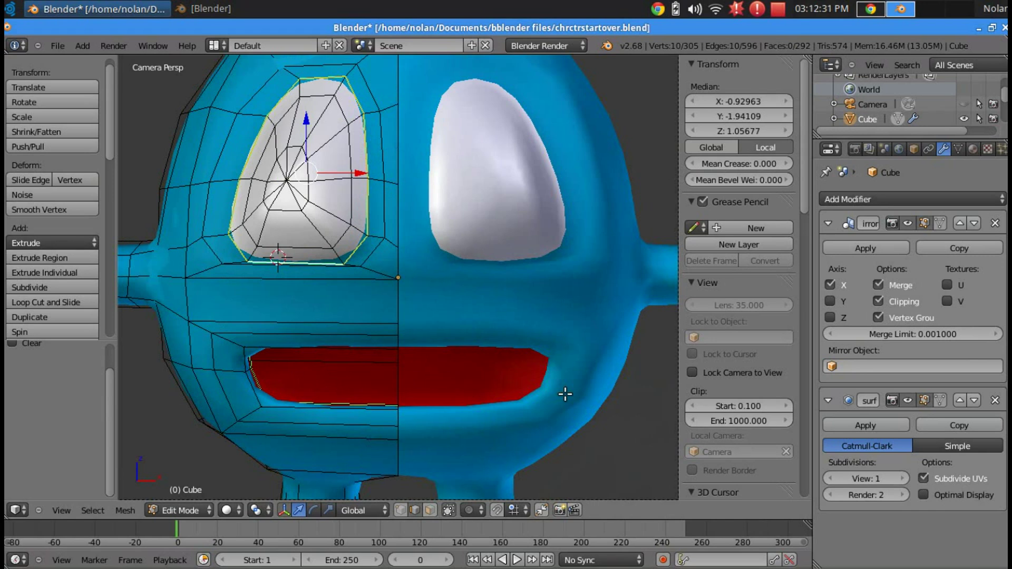
pyautogui.scroll(-1, 565, 394)
pyautogui.press('KP_0')
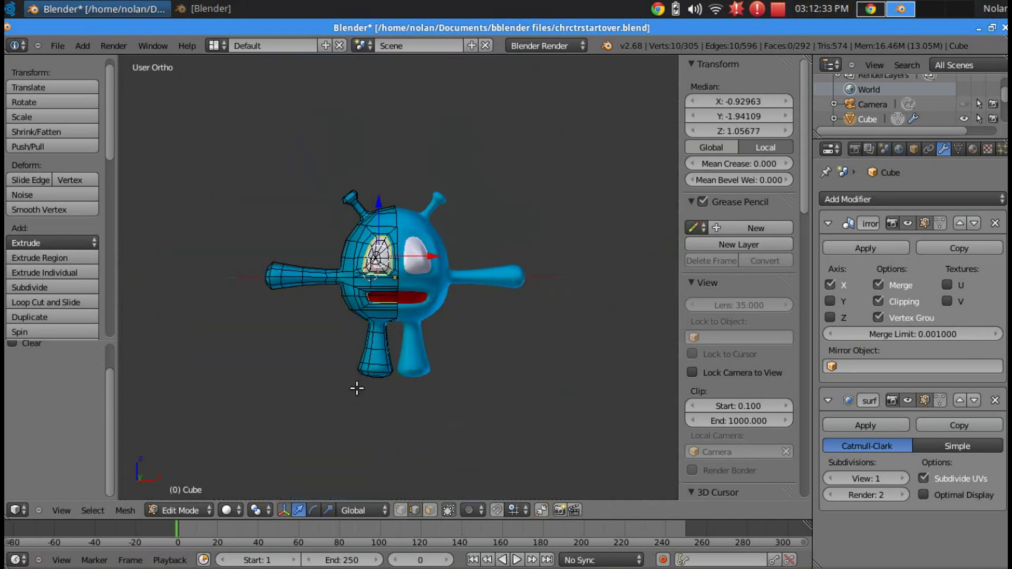
pyautogui.press('KP_0')
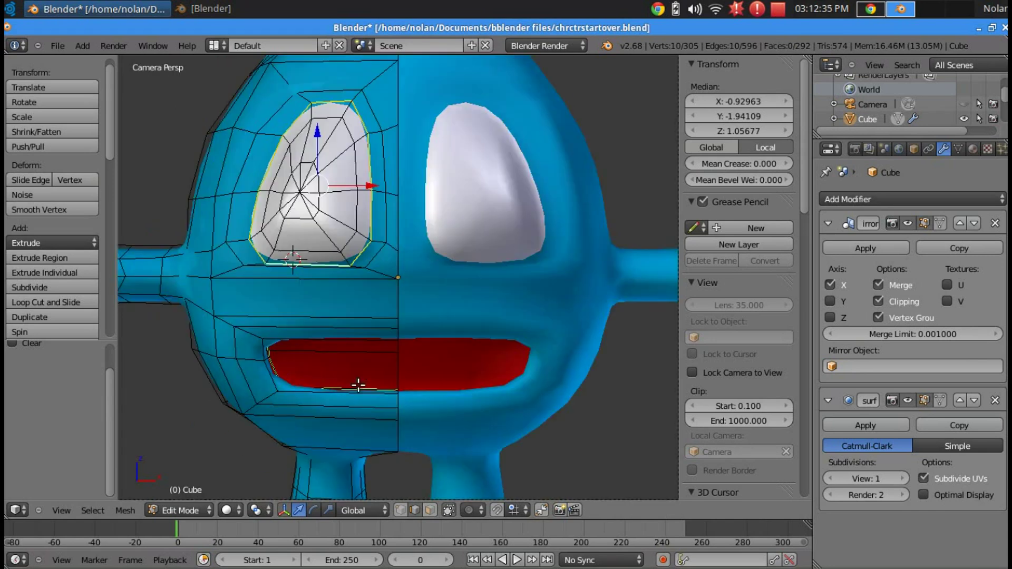
pyautogui.moveTo(397, 399); pyautogui.dragTo(576, 385, button='middle')
pyautogui.scroll(12, 412, 410)
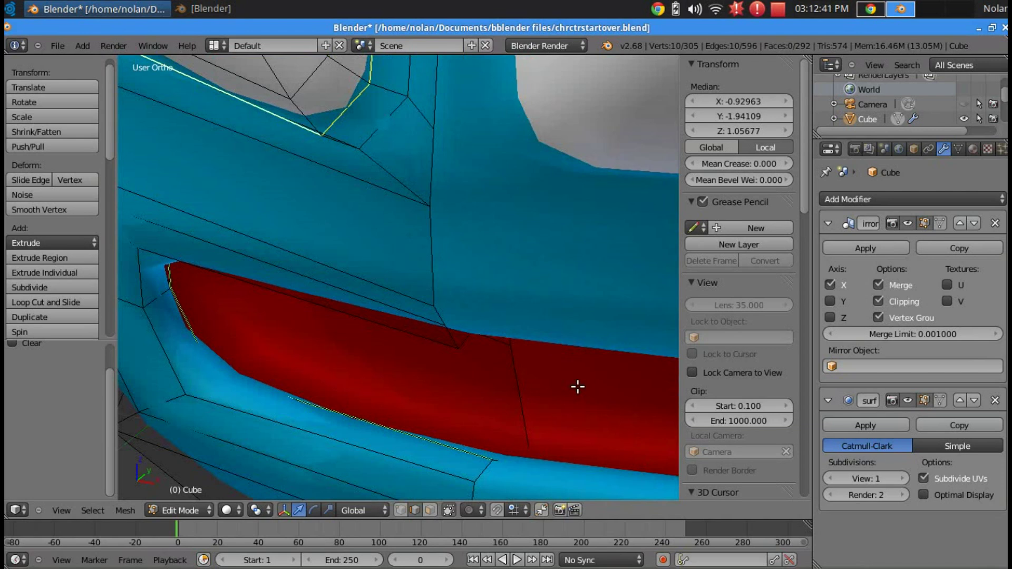
pyautogui.press('KP_1')
pyautogui.scroll(-8, 577, 387)
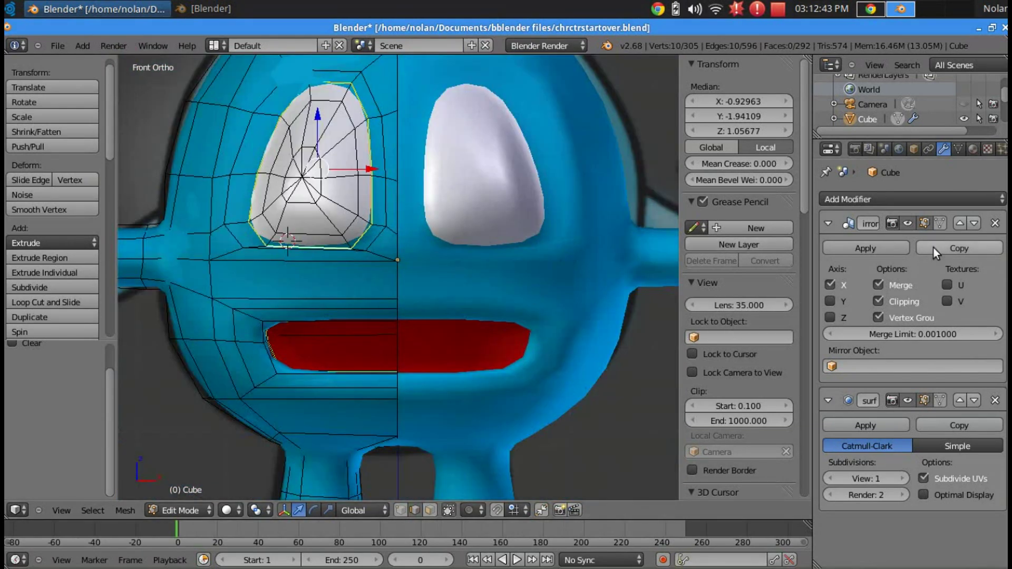
pyautogui.press('F12')
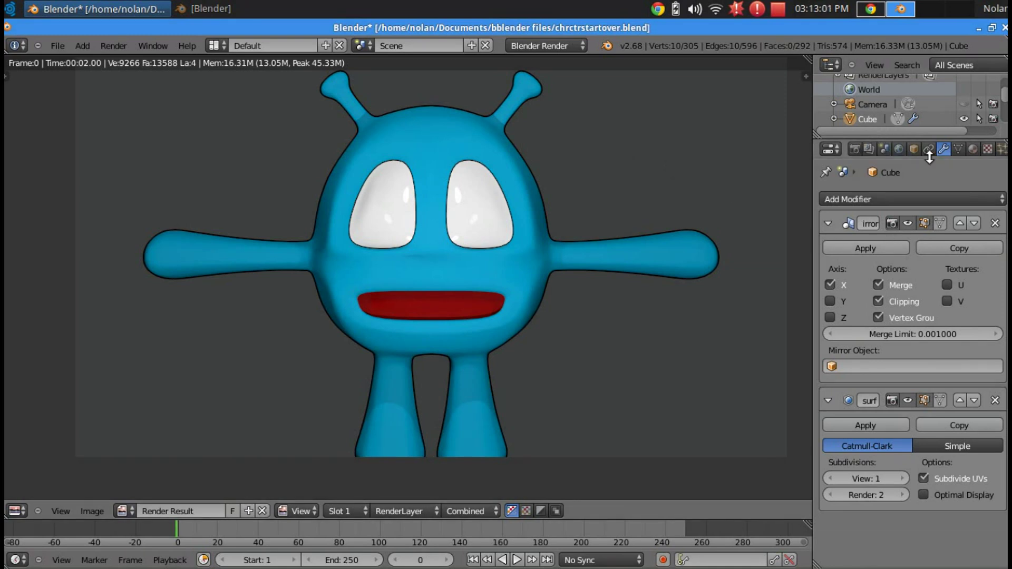
# Set the Freestyle line thickness to 1.5 in the render settings and render the character to check the outlines.
pyautogui.click(868, 149)
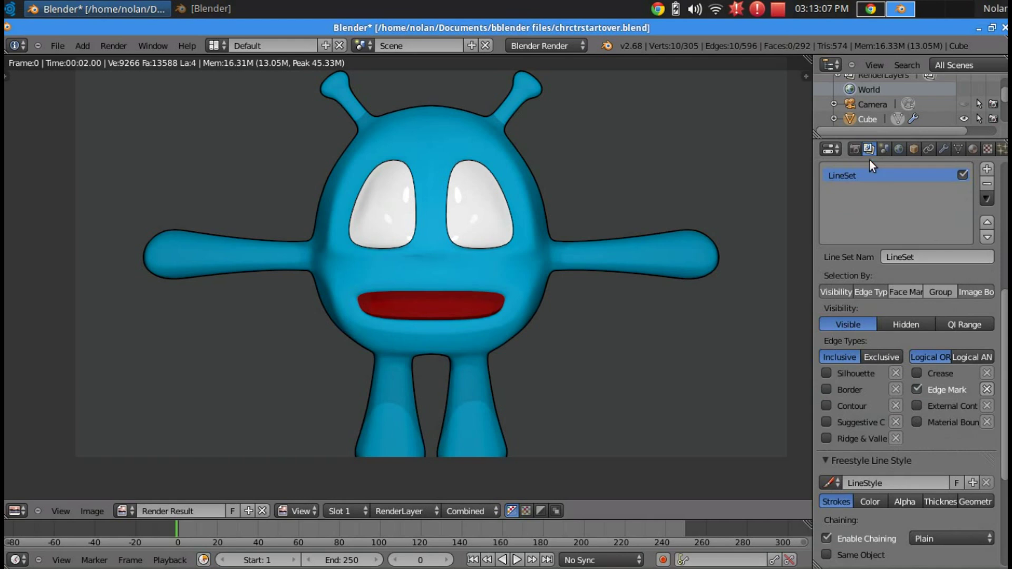
pyautogui.click(856, 149)
pyautogui.scroll(-1, 897, 396)
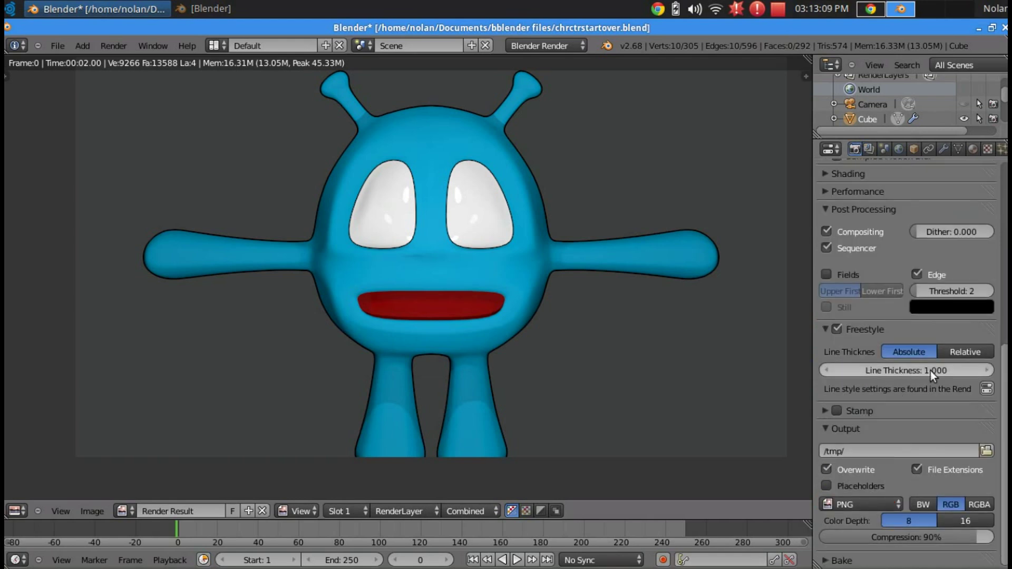
pyautogui.click(980, 375)
pyautogui.click(981, 376)
pyautogui.click(981, 375)
pyautogui.click(981, 376)
pyautogui.click(980, 375)
pyautogui.click(981, 375)
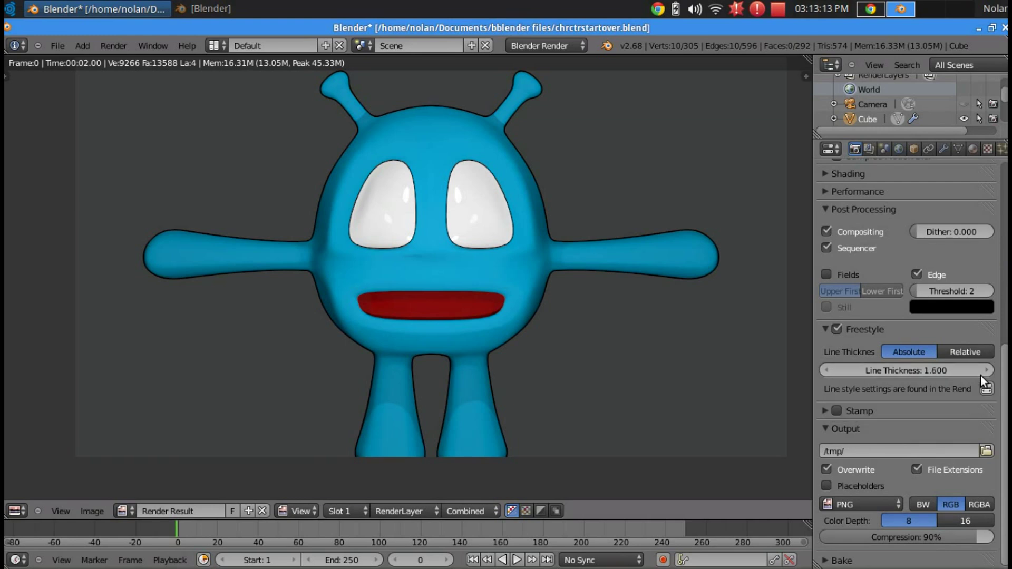
pyautogui.press('F12')
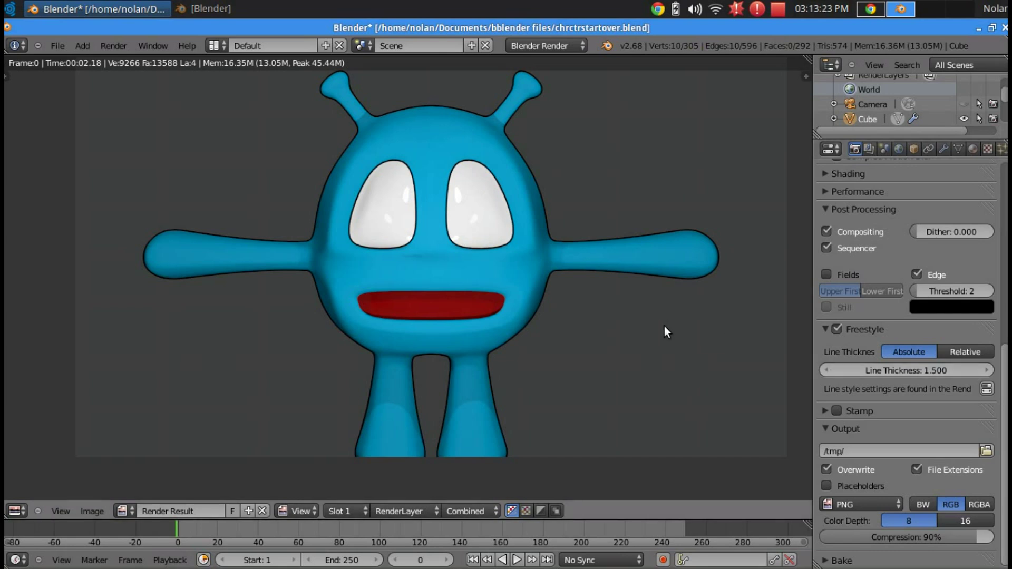
pyautogui.press('Escape')
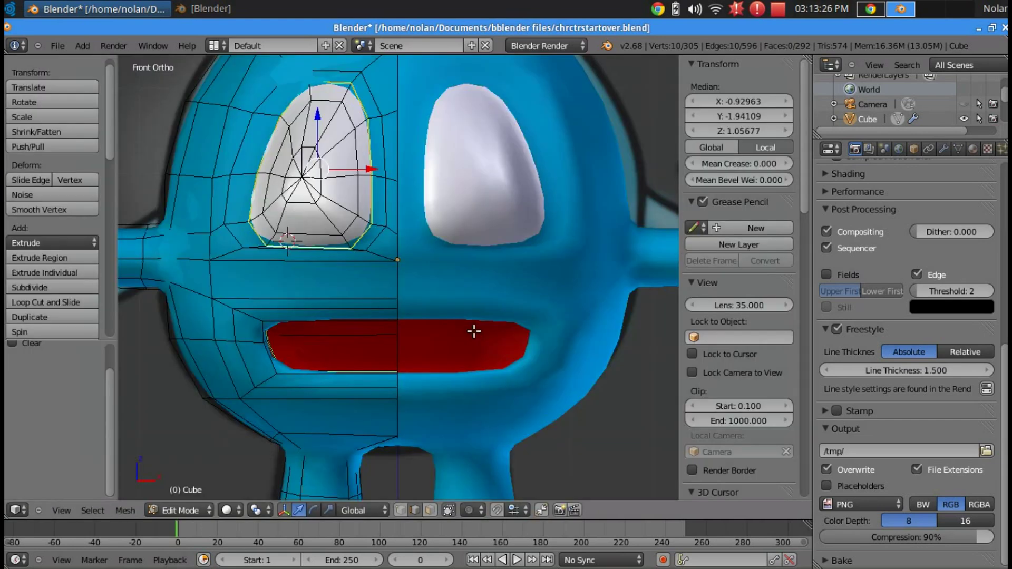
# Examine the marked Freestyle edges around the mouth corner up close and from several angles.
pyautogui.scroll(2, 471, 353)
pyautogui.moveTo(467, 379); pyautogui.dragTo(417, 440, button='middle')
pyautogui.scroll(4, 419, 443)
pyautogui.scroll(-2, 353, 447)
pyautogui.moveTo(353, 448); pyautogui.dragTo(333, 418, button='middle')
pyautogui.scroll(-2, 479, 493)
pyautogui.moveTo(479, 492); pyautogui.dragTo(515, 441, button='middle')
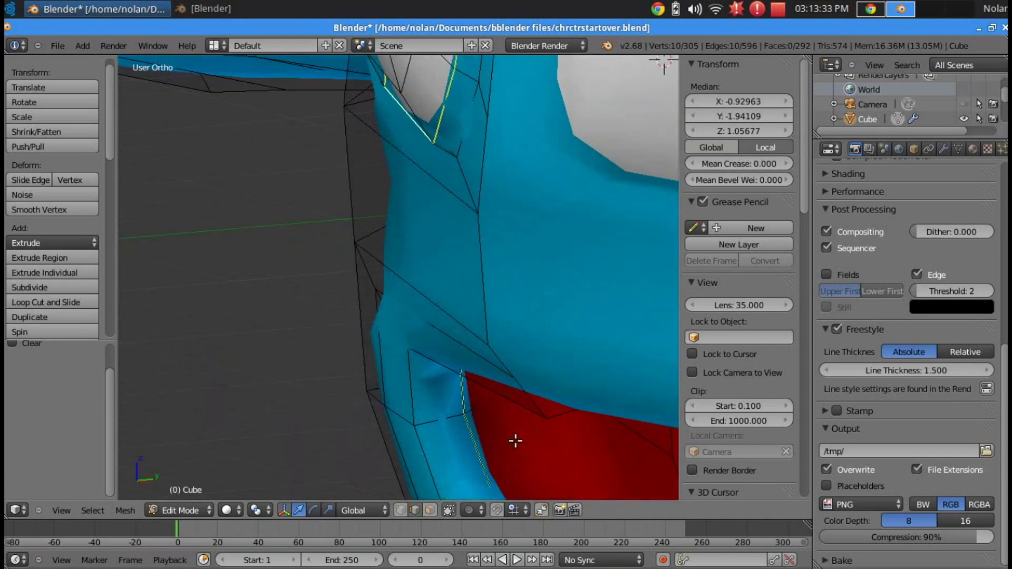
pyautogui.scroll(3, 569, 476)
pyautogui.scroll(2, 566, 474)
pyautogui.scroll(-2, 566, 474)
# Select the lower and lower-corner edges of the inner mouth rim and clear their Freestyle edge marks.
pyautogui.rightClick(533, 461)
pyautogui.keyDown('shift'); pyautogui.rightClick(209, 267); pyautogui.keyUp('shift')
pyautogui.keyDown('shift'); pyautogui.scroll(5, 327, 343); pyautogui.keyUp('shift')
pyautogui.moveTo(311, 389); pyautogui.dragTo(473, 302, button='middle')
pyautogui.keyDown('shift'); pyautogui.rightClick(481, 339); pyautogui.keyUp('shift')
pyautogui.keyDown('shift'); pyautogui.rightClick(526, 258); pyautogui.keyUp('shift')
pyautogui.moveTo(526, 258); pyautogui.dragTo(630, 382, button='middle')
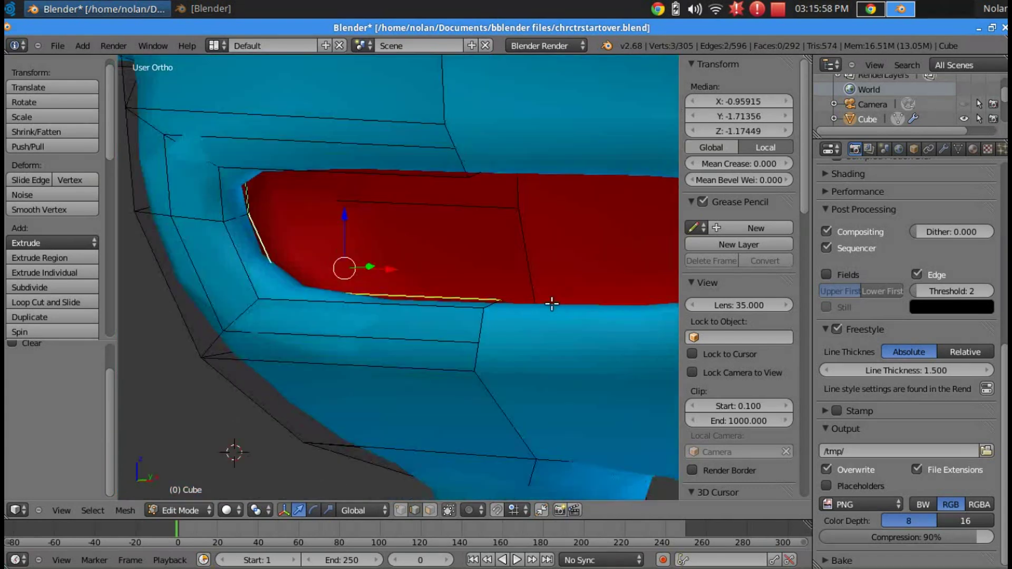
pyautogui.scroll(3, 546, 308)
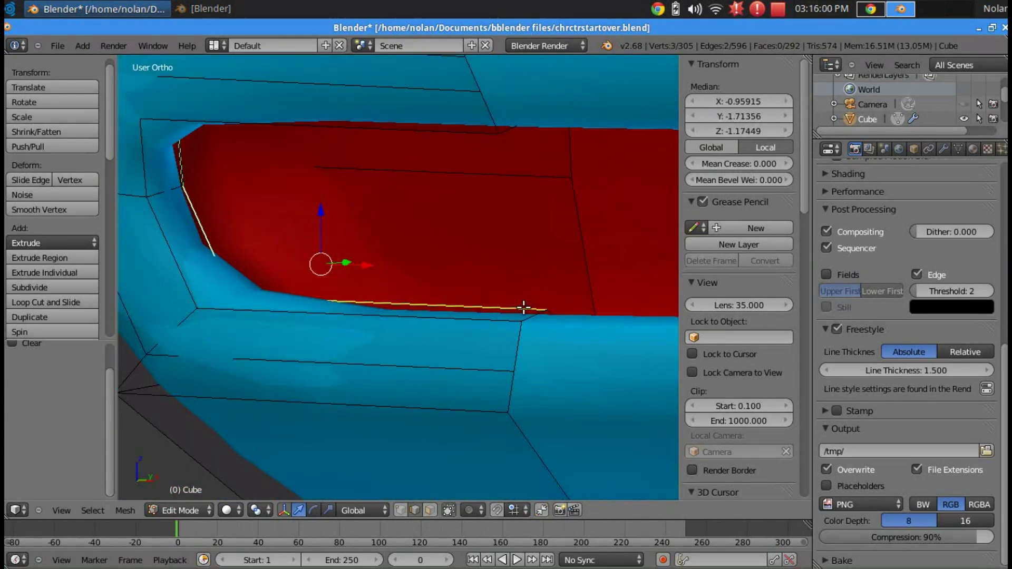
pyautogui.hotkey('ctrl', 'e')
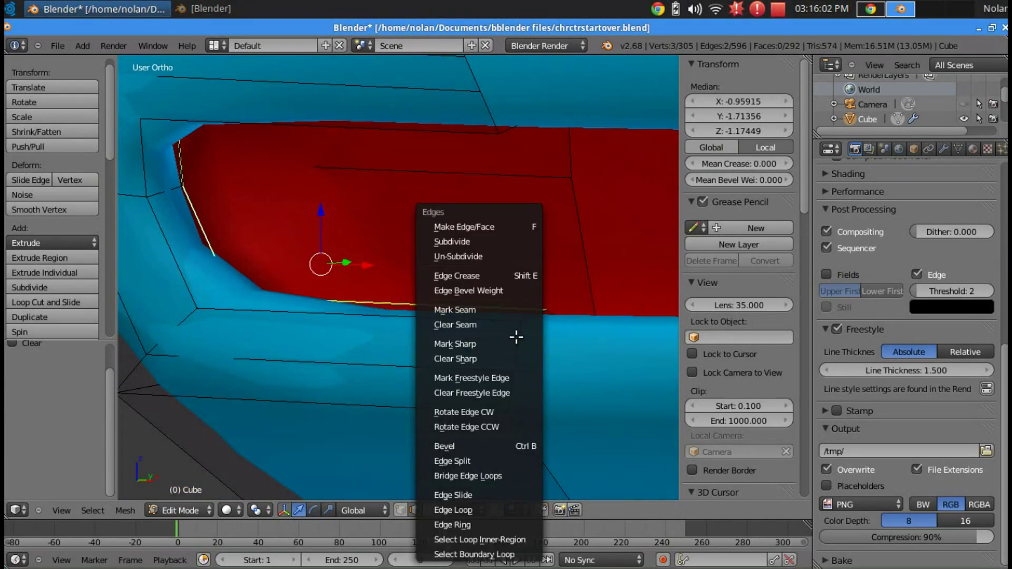
pyautogui.click(520, 392)
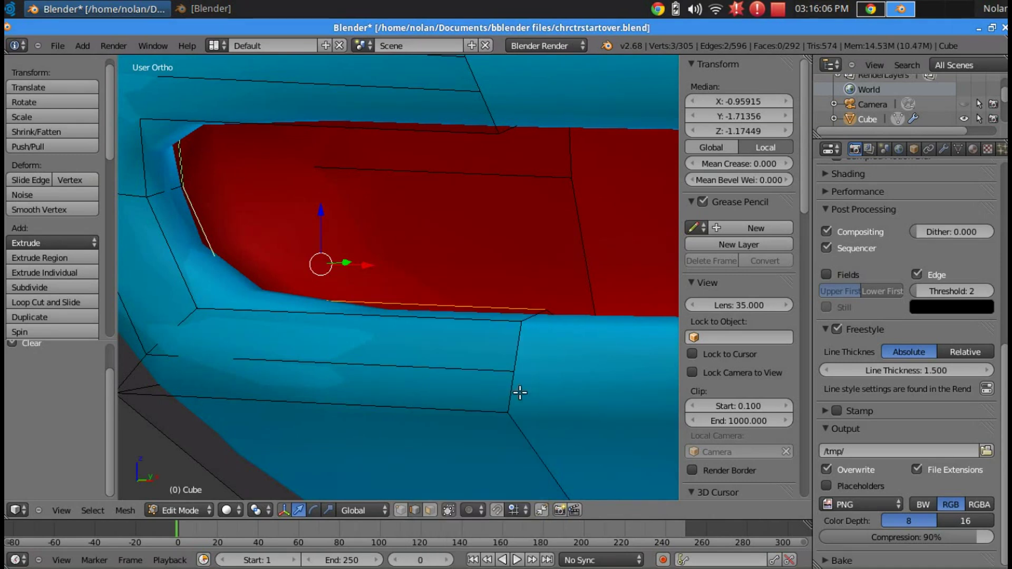
# Clear the Freestyle edge marks from the remaining upper and upper-corner edges of the inner mouth rim.
pyautogui.moveTo(552, 317); pyautogui.dragTo(490, 280, button='middle')
pyautogui.rightClick(506, 327)
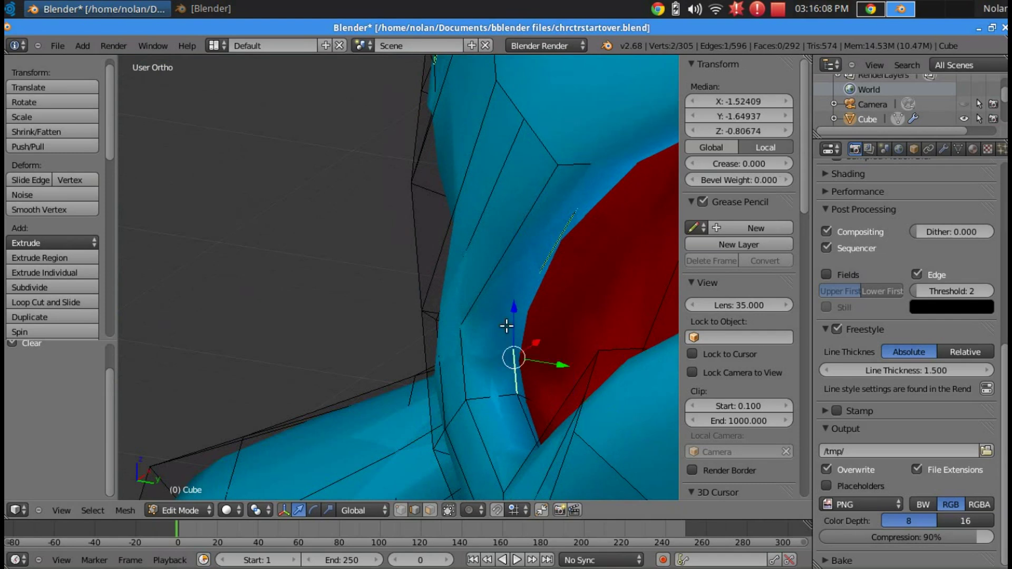
pyautogui.keyDown('shift'); pyautogui.rightClick(549, 249); pyautogui.keyUp('shift')
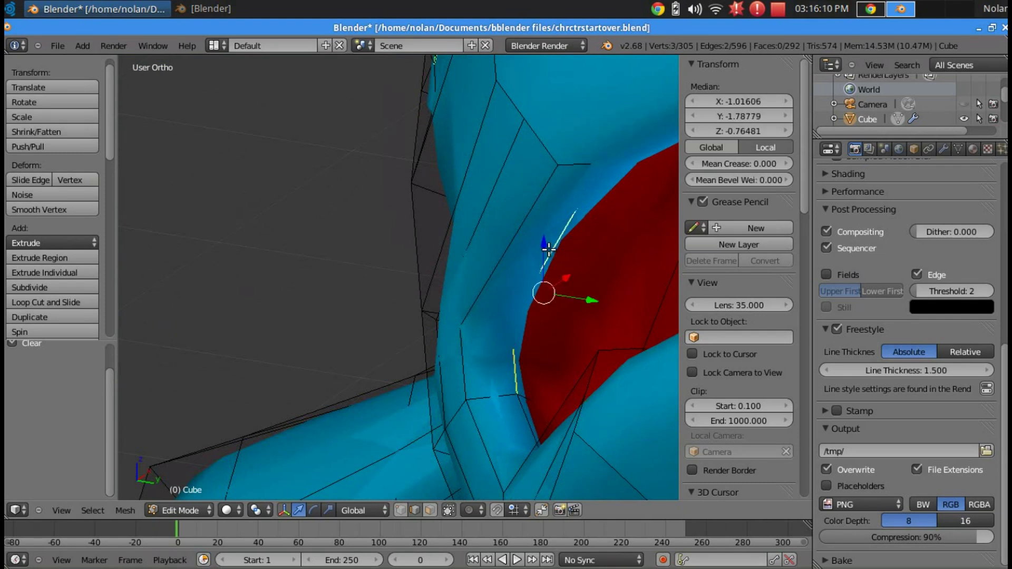
pyautogui.hotkey('ctrl', 'e')
pyautogui.click(549, 250)
# Select the four edges of the outer mouth rim and mark them as Freestyle edges.
pyautogui.moveTo(566, 277); pyautogui.dragTo(630, 265, button='middle')
pyautogui.moveTo(558, 290); pyautogui.dragTo(511, 368, button='middle')
pyautogui.rightClick(474, 327)
pyautogui.moveTo(254, 298); pyautogui.dragTo(171, 283, button='middle')
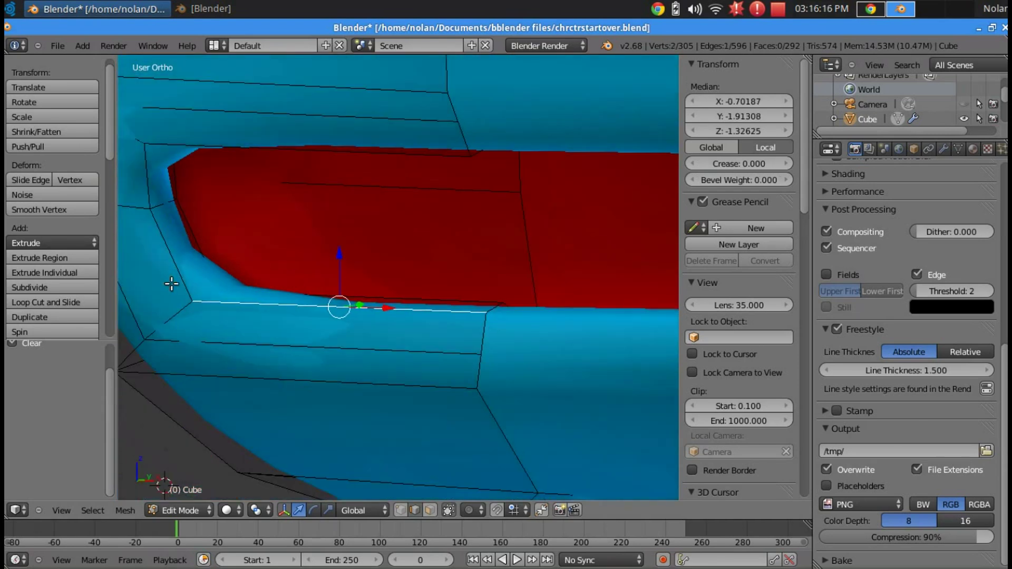
pyautogui.moveTo(343, 283); pyautogui.dragTo(311, 290, button='middle')
pyautogui.keyDown('shift'); pyautogui.rightClick(310, 298); pyautogui.keyUp('shift')
pyautogui.keyDown('shift'); pyautogui.rightClick(310, 263); pyautogui.keyUp('shift')
pyautogui.keyDown('shift'); pyautogui.rightClick(469, 198); pyautogui.keyUp('shift')
pyautogui.moveTo(527, 180); pyautogui.dragTo(594, 213, button='middle')
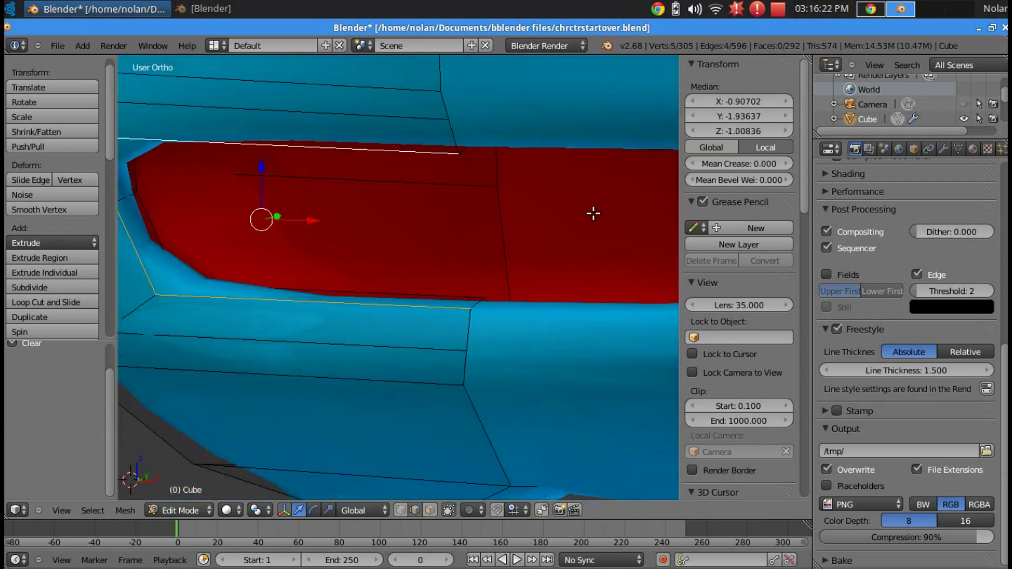
pyautogui.hotkey('ctrl', 'e')
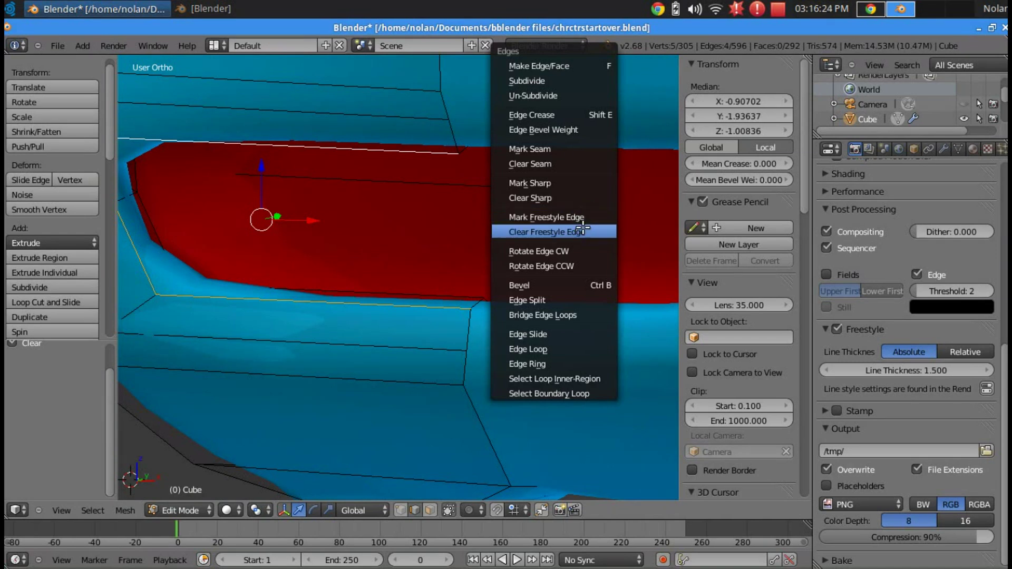
pyautogui.click(585, 218)
# Check the marked outer mouth rim and render the character to inspect the mouth outline, then return to the model.
pyautogui.moveTo(583, 219); pyautogui.dragTo(508, 257, button='middle')
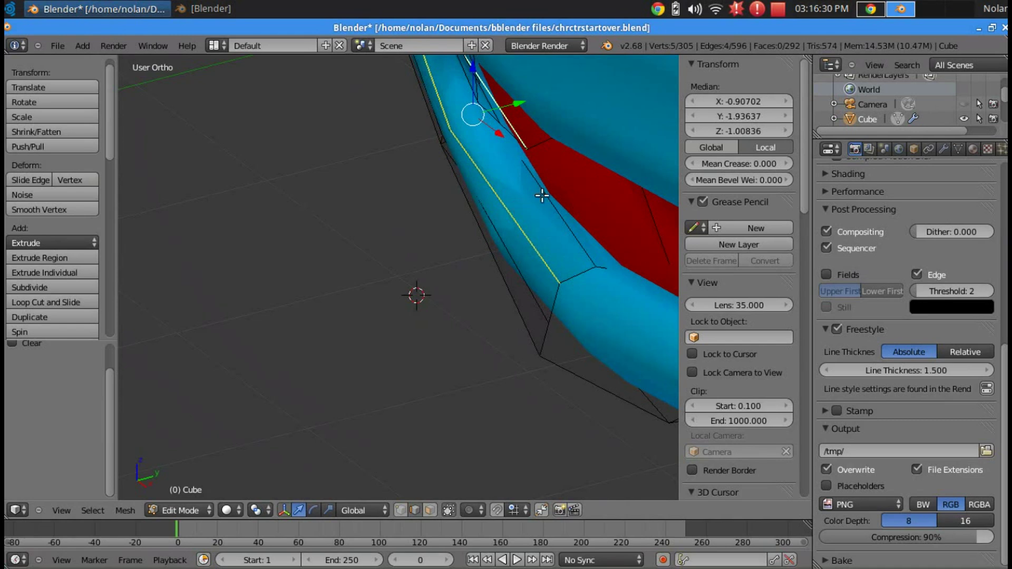
pyautogui.moveTo(578, 177); pyautogui.dragTo(637, 142, button='middle')
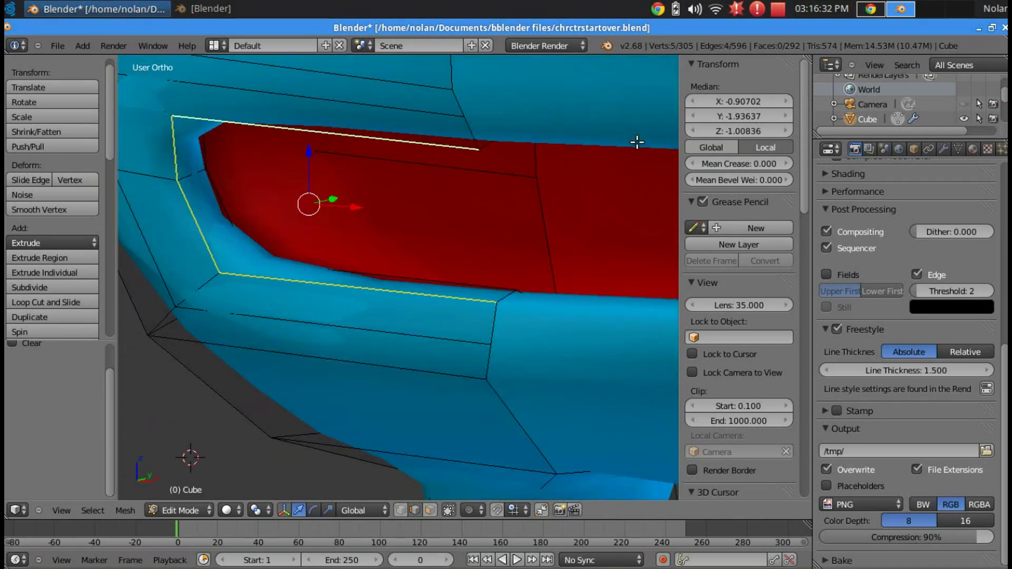
pyautogui.press('F12')
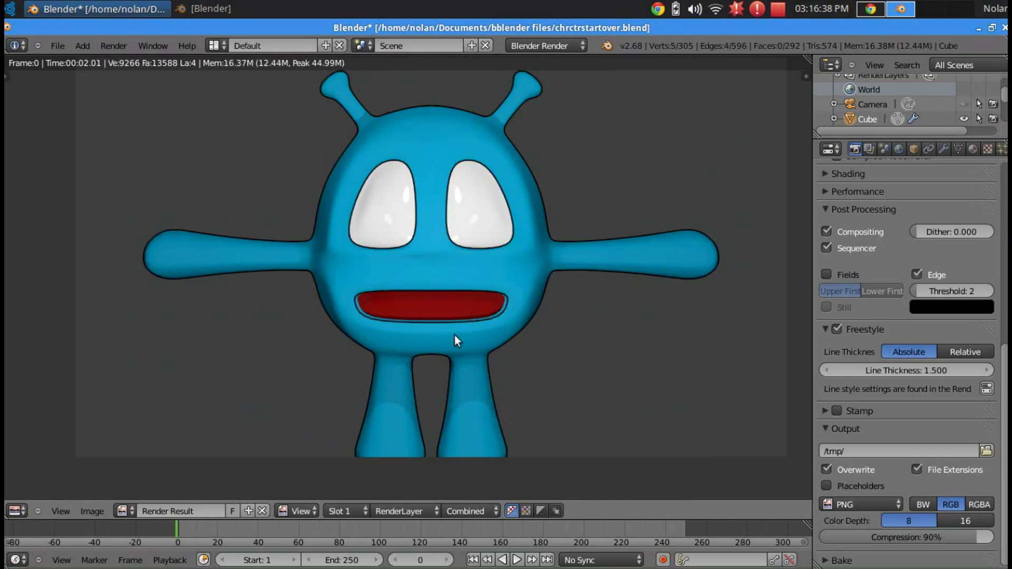
pyautogui.press('Escape')
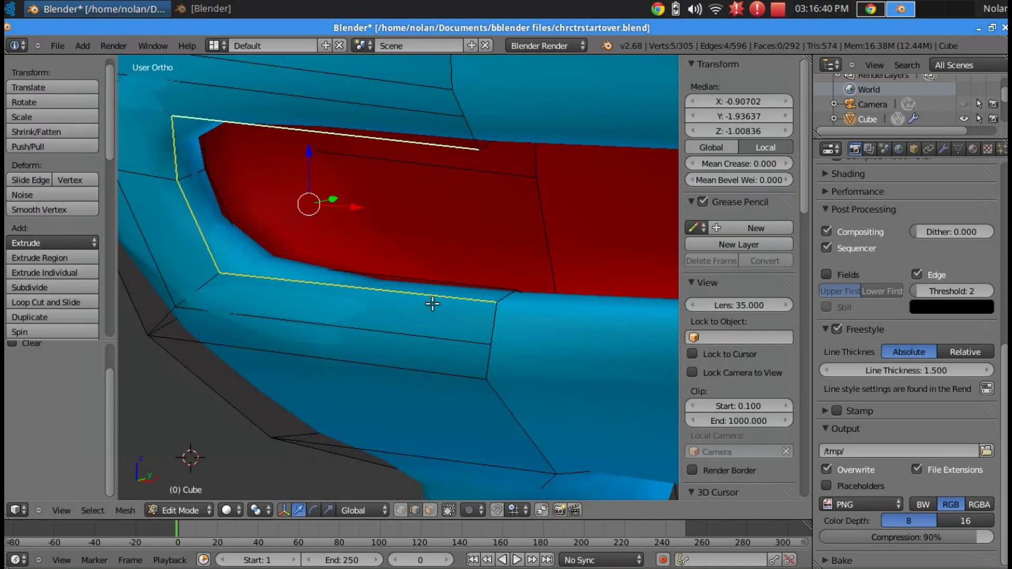
# Switch to face selection and select the faces between the outer mouth rim and the red mouth interior.
pyautogui.moveTo(432, 304); pyautogui.dragTo(334, 266, button='middle')
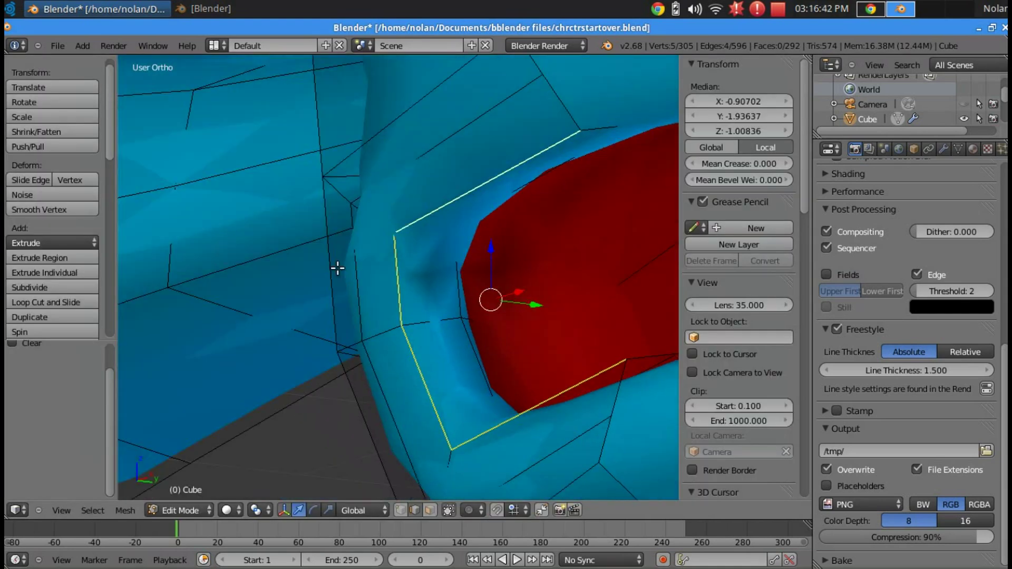
pyautogui.moveTo(435, 304); pyautogui.dragTo(456, 332, button='middle')
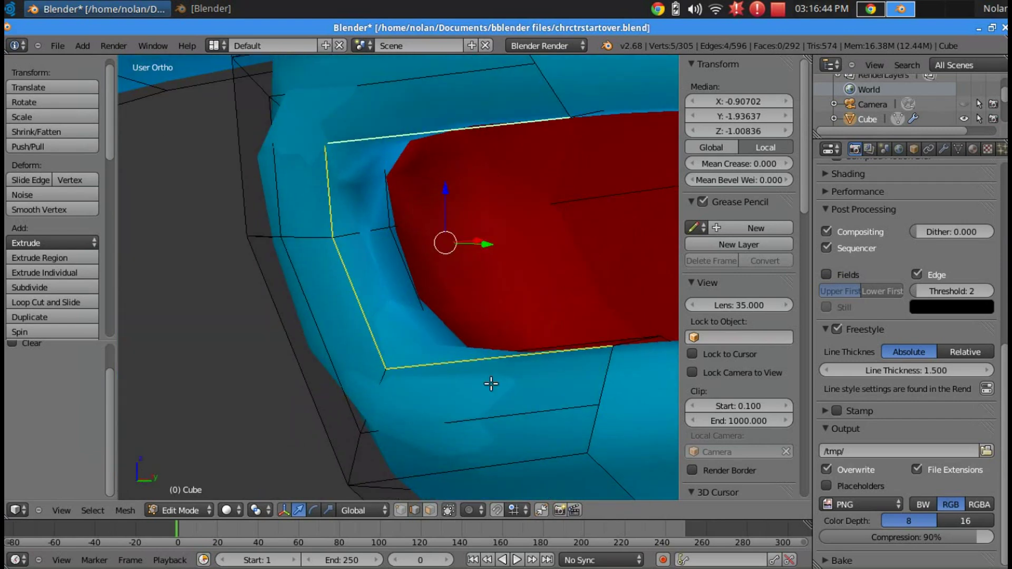
pyautogui.click(430, 509)
pyautogui.click(354, 180)
pyautogui.keyDown('shift'); pyautogui.click(390, 264); pyautogui.keyUp('shift')
pyautogui.moveTo(398, 324); pyautogui.dragTo(433, 267, button='middle')
pyautogui.keyDown('shift'); pyautogui.click(457, 157); pyautogui.keyUp('shift')
pyautogui.moveTo(536, 191); pyautogui.dragTo(519, 117, button='middle')
pyautogui.keyDown('shift'); pyautogui.click(502, 283); pyautogui.keyUp('shift')
pyautogui.moveTo(523, 294); pyautogui.dragTo(507, 326, button='middle')
pyautogui.moveTo(518, 366); pyautogui.dragTo(554, 418, button='middle')
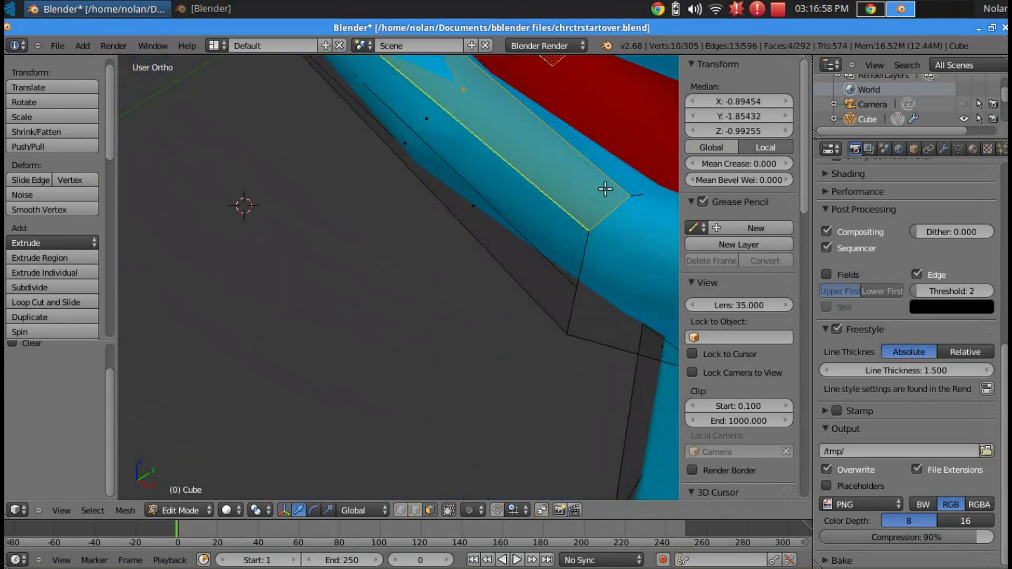
# Extend the selection with further faces along the lower lip and the inner corner of the mouth.
pyautogui.keyDown('shift'); pyautogui.rightClick(609, 165); pyautogui.keyUp('shift')
pyautogui.moveTo(610, 165); pyautogui.dragTo(544, 79, button='middle')
pyautogui.keyDown('shift'); pyautogui.rightClick(614, 163); pyautogui.keyUp('shift')
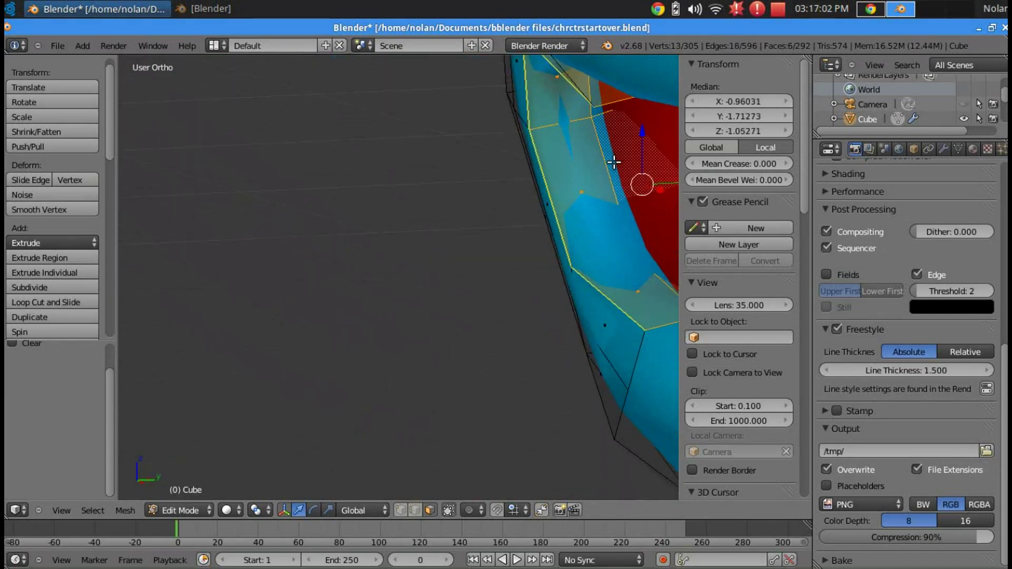
pyautogui.moveTo(627, 187)
pyautogui.mouseDown(button='middle')
pyautogui.moveTo(638, 217)
pyautogui.moveTo(634, 165)
pyautogui.moveTo(627, 182)
pyautogui.mouseUp(button='middle')
pyautogui.keyDown('shift'); pyautogui.rightClick(631, 208); pyautogui.keyUp('shift')
pyautogui.keyDown('shift'); pyautogui.rightClick(631, 209); pyautogui.keyUp('shift')
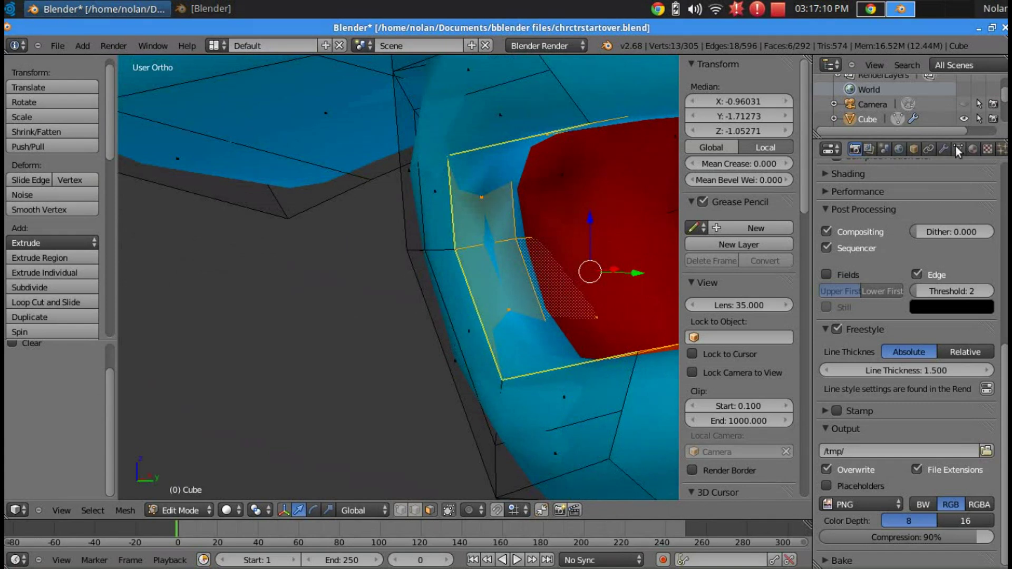
# Assign the blue material named Material to the selected mouth faces.
pyautogui.click(972, 148)
pyautogui.click(867, 204)
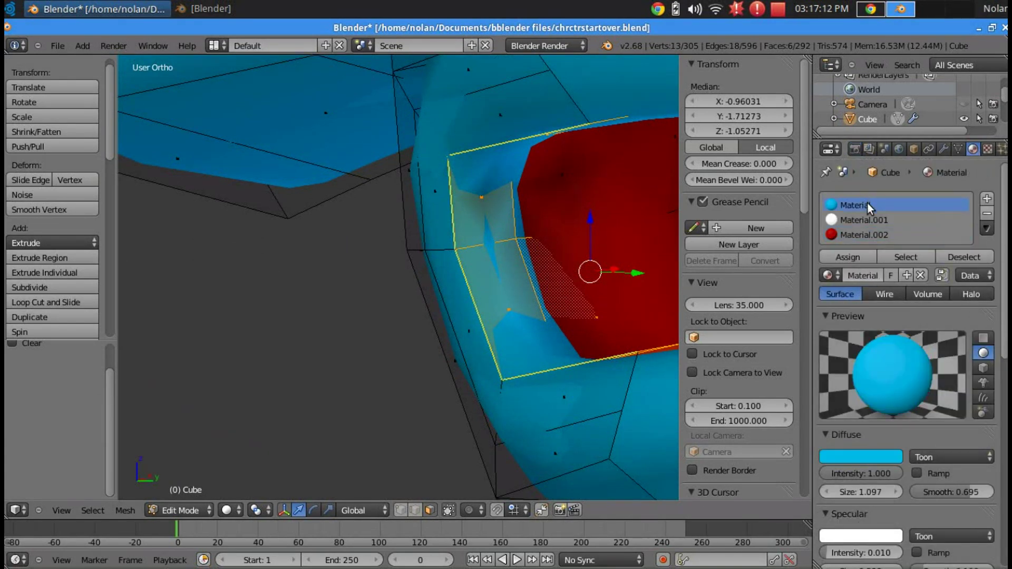
pyautogui.click(858, 258)
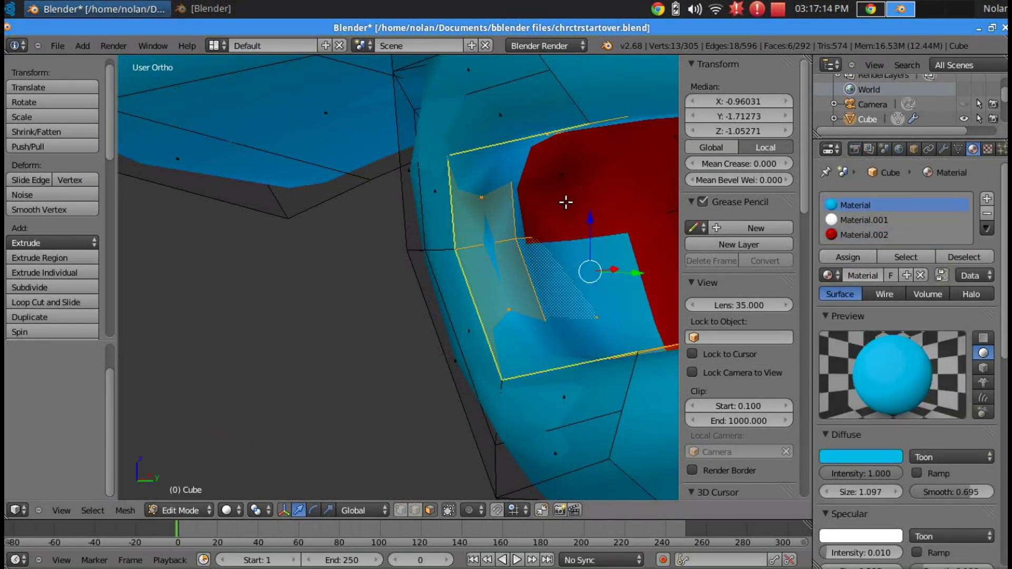
# Add two more inner mouth faces to the selection and assign the red Material.002 to all of them.
pyautogui.keyDown('shift'); pyautogui.rightClick(558, 180); pyautogui.keyUp('shift')
pyautogui.moveTo(583, 199)
pyautogui.mouseDown(button='middle')
pyautogui.moveTo(583, 168)
pyautogui.moveTo(589, 211)
pyautogui.mouseUp(button='middle')
pyautogui.keyDown('shift'); pyautogui.rightClick(583, 276); pyautogui.keyUp('shift')
pyautogui.moveTo(583, 275); pyautogui.dragTo(490, 484, button='middle')
pyautogui.click(857, 257)
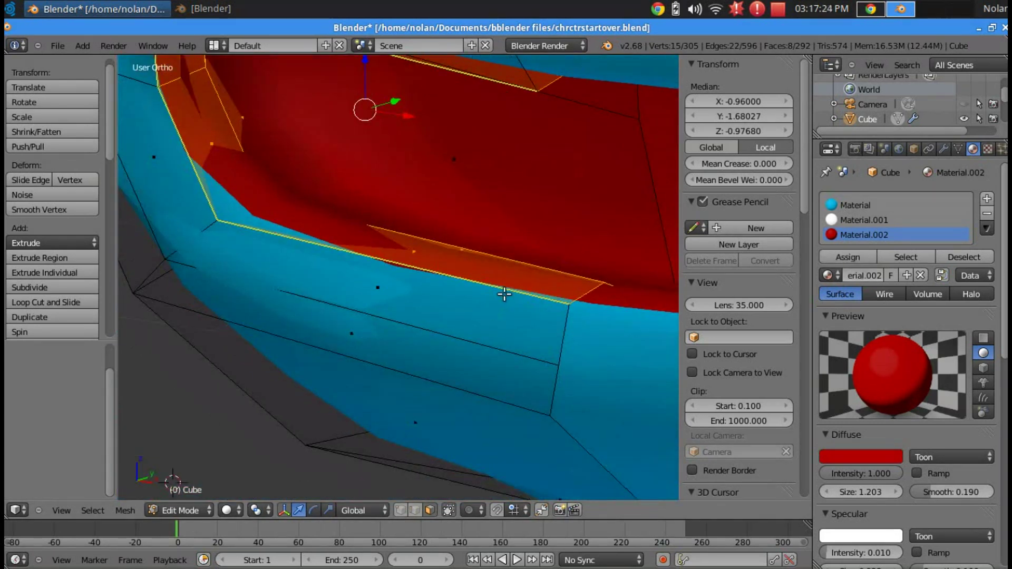
# Check the materials of the faces below the mouth rim, then render the character to inspect the mouth outline.
pyautogui.click(569, 265)
pyautogui.rightClick(550, 288)
pyautogui.rightClick(455, 336)
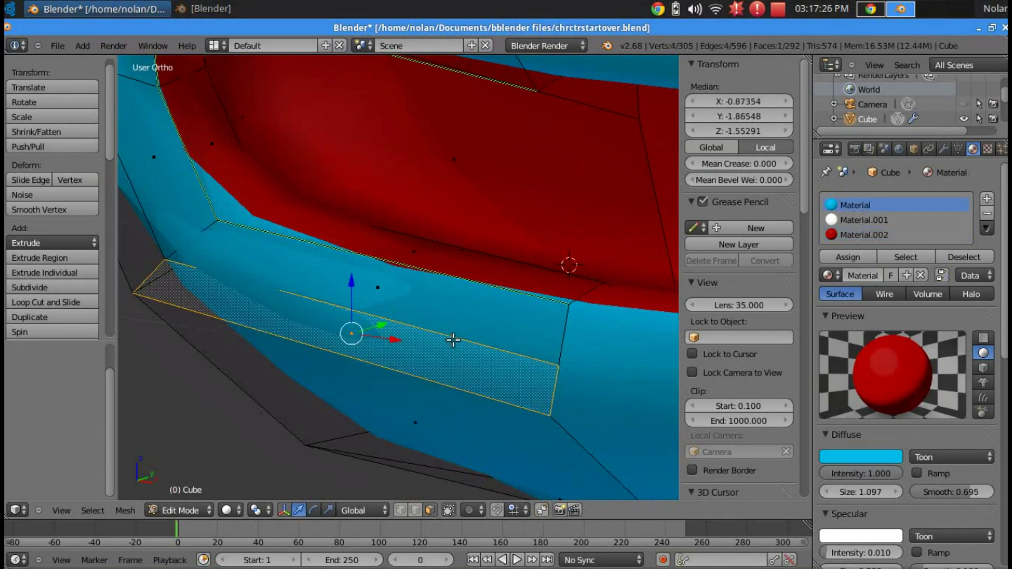
pyautogui.rightClick(455, 316)
pyautogui.moveTo(455, 315); pyautogui.dragTo(528, 290, button='middle')
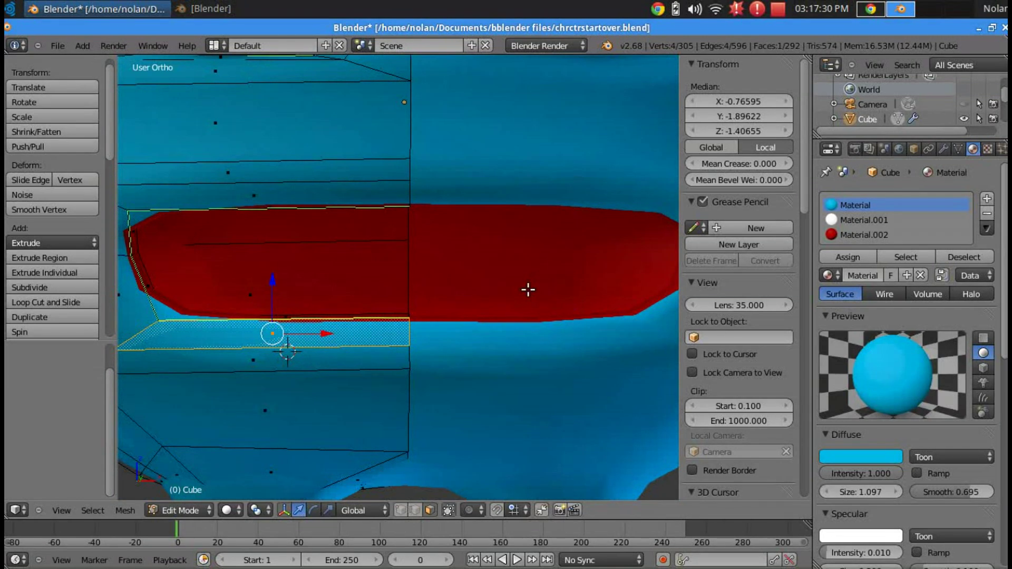
pyautogui.press('F12')
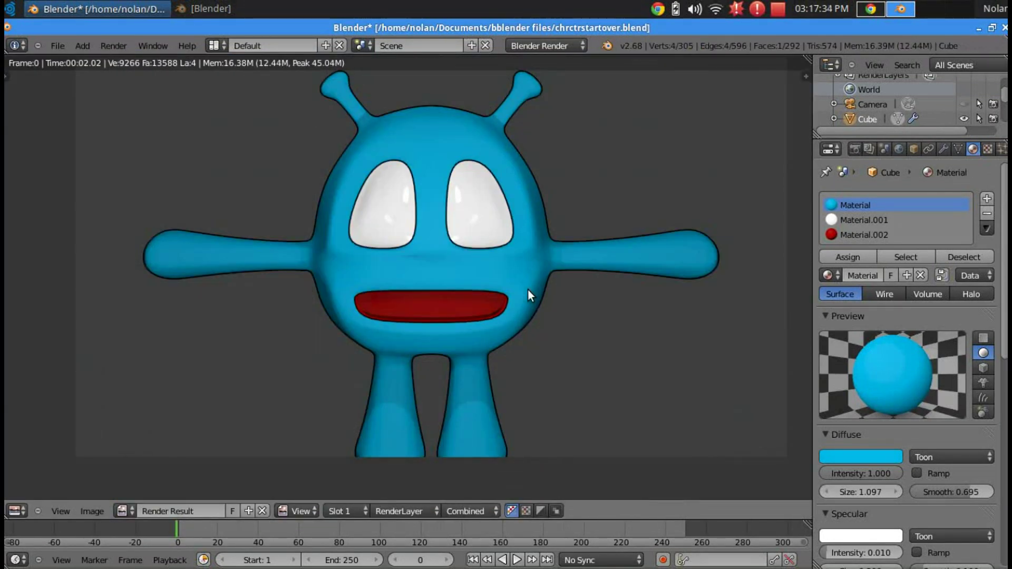
pyautogui.scroll(-1, 528, 290)
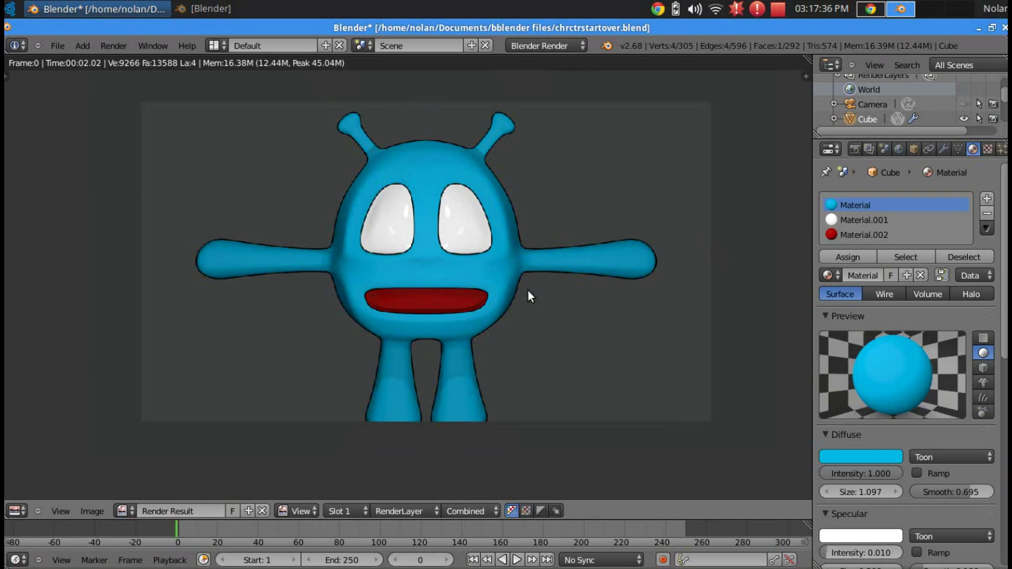
pyautogui.scroll(1, 528, 290)
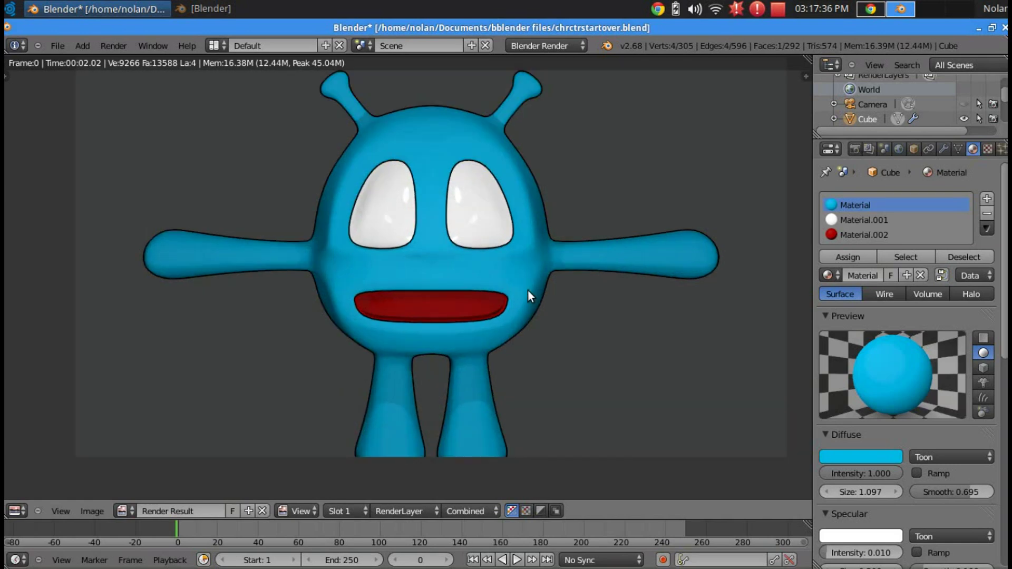